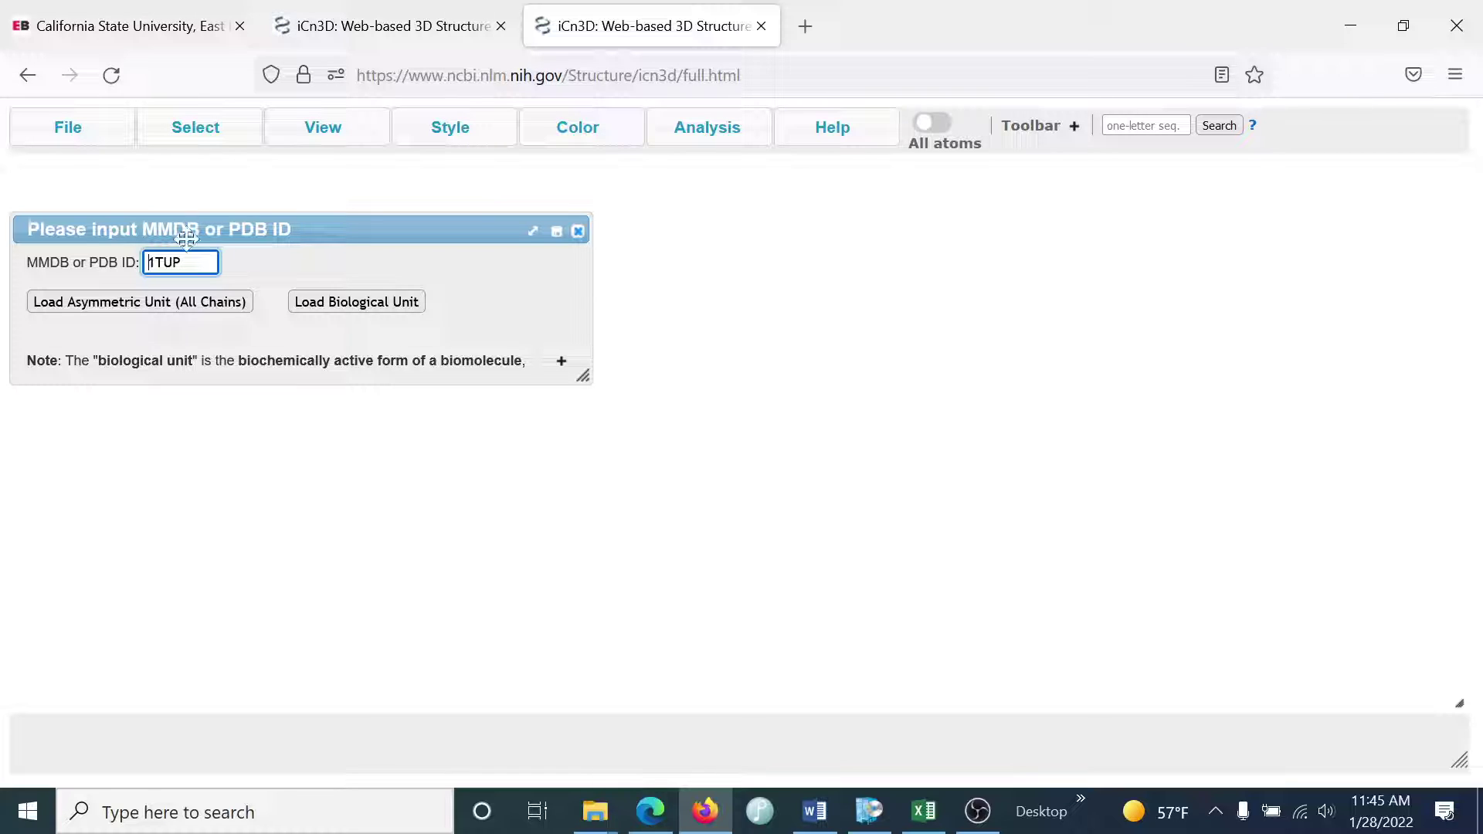
Step: Load the asymmetric unit with all chains for PDB ID 1AKE
{"action": "left_click_drag", "start_coordinate": [185, 262], "coordinate": [147, 263]}
{"action": "type", "text": "1AKE"}
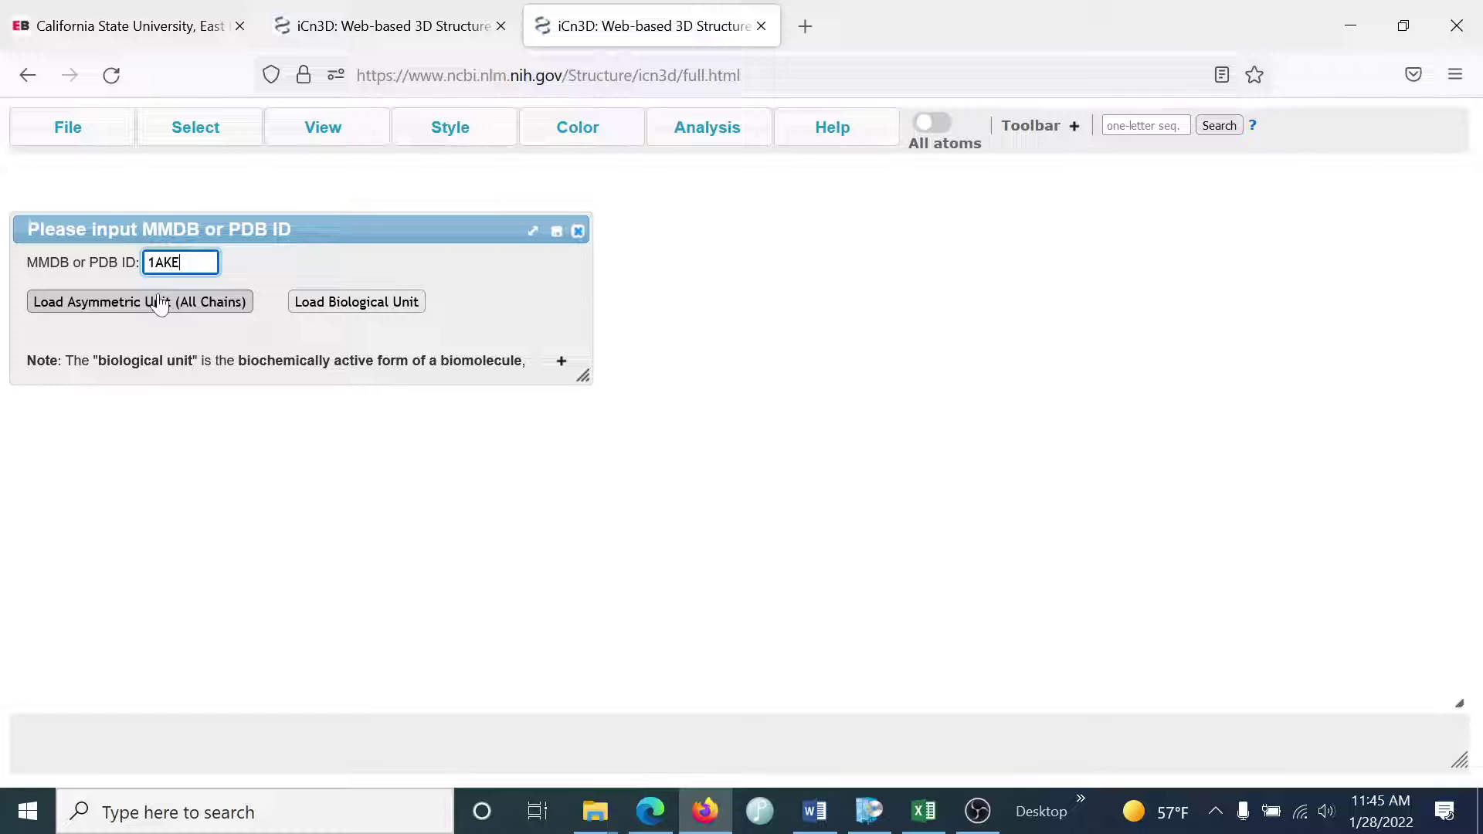
{"action": "left_click", "coordinate": [203, 302]}
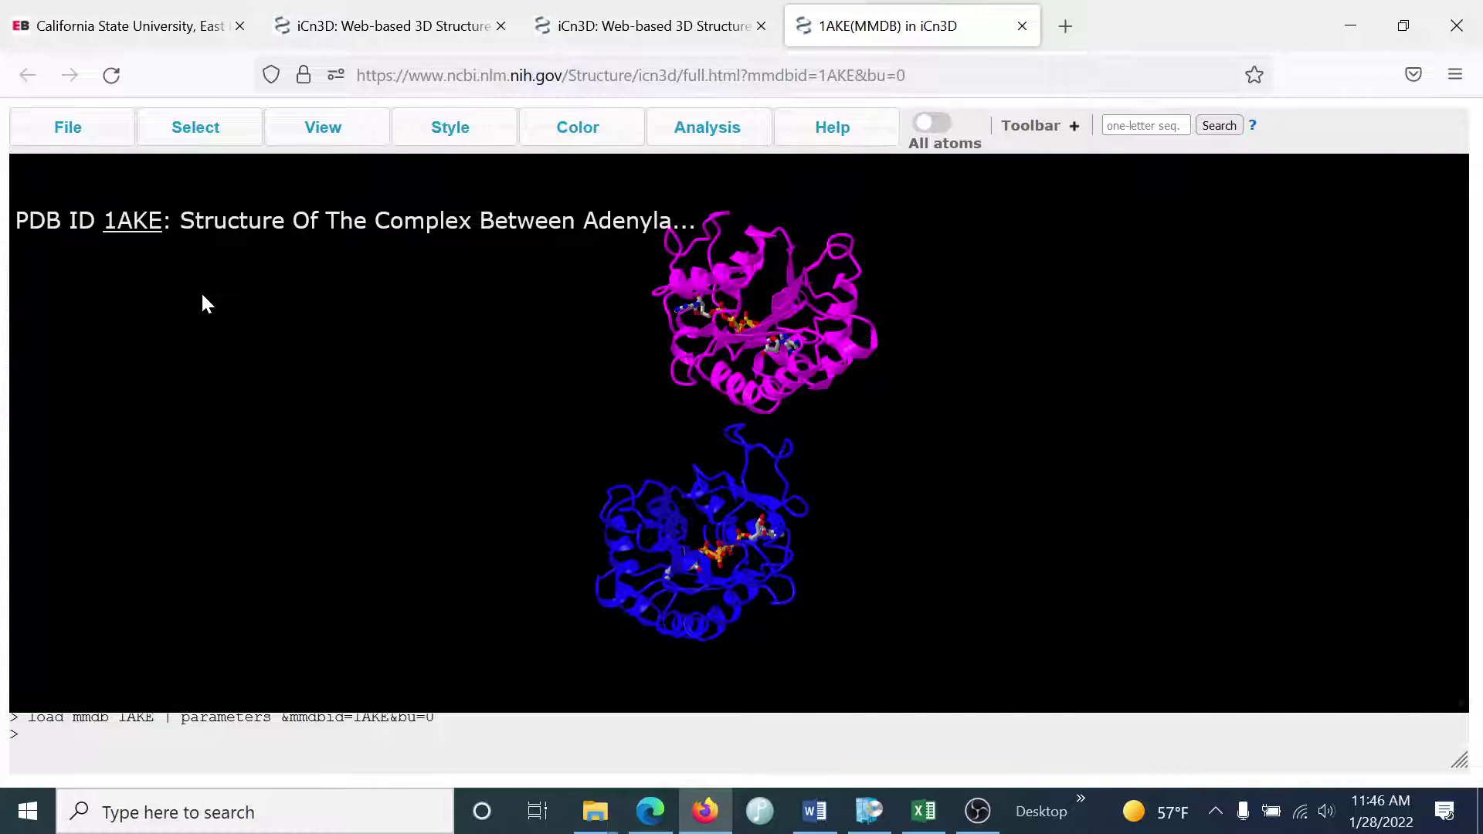
Step: Display the defined sets, select chain 1AKE_B and hide it from the structure
{"action": "left_click_drag", "start_coordinate": [941, 439], "coordinate": [474, 513]}
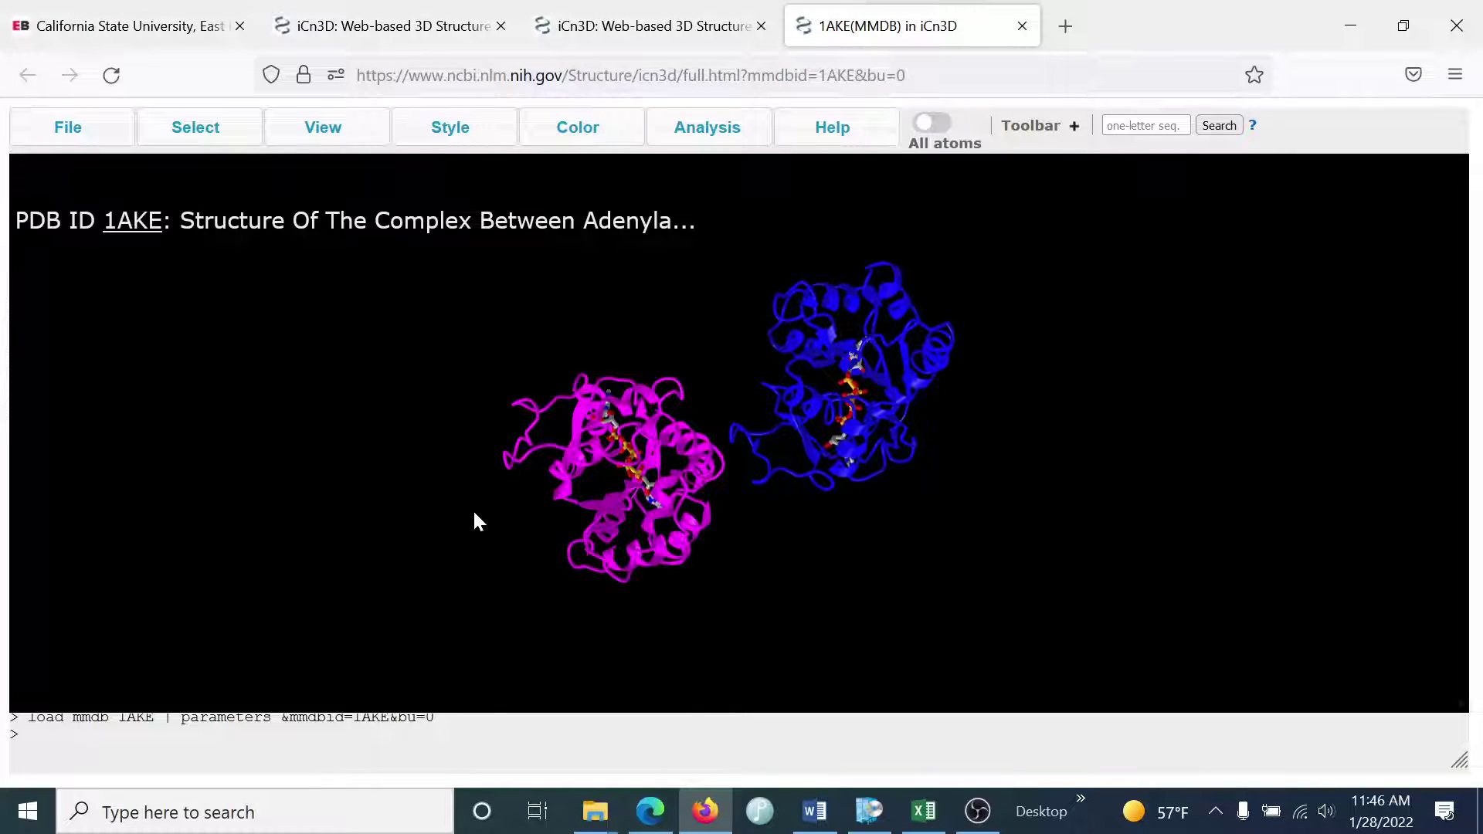
{"action": "left_click", "coordinate": [323, 128]}
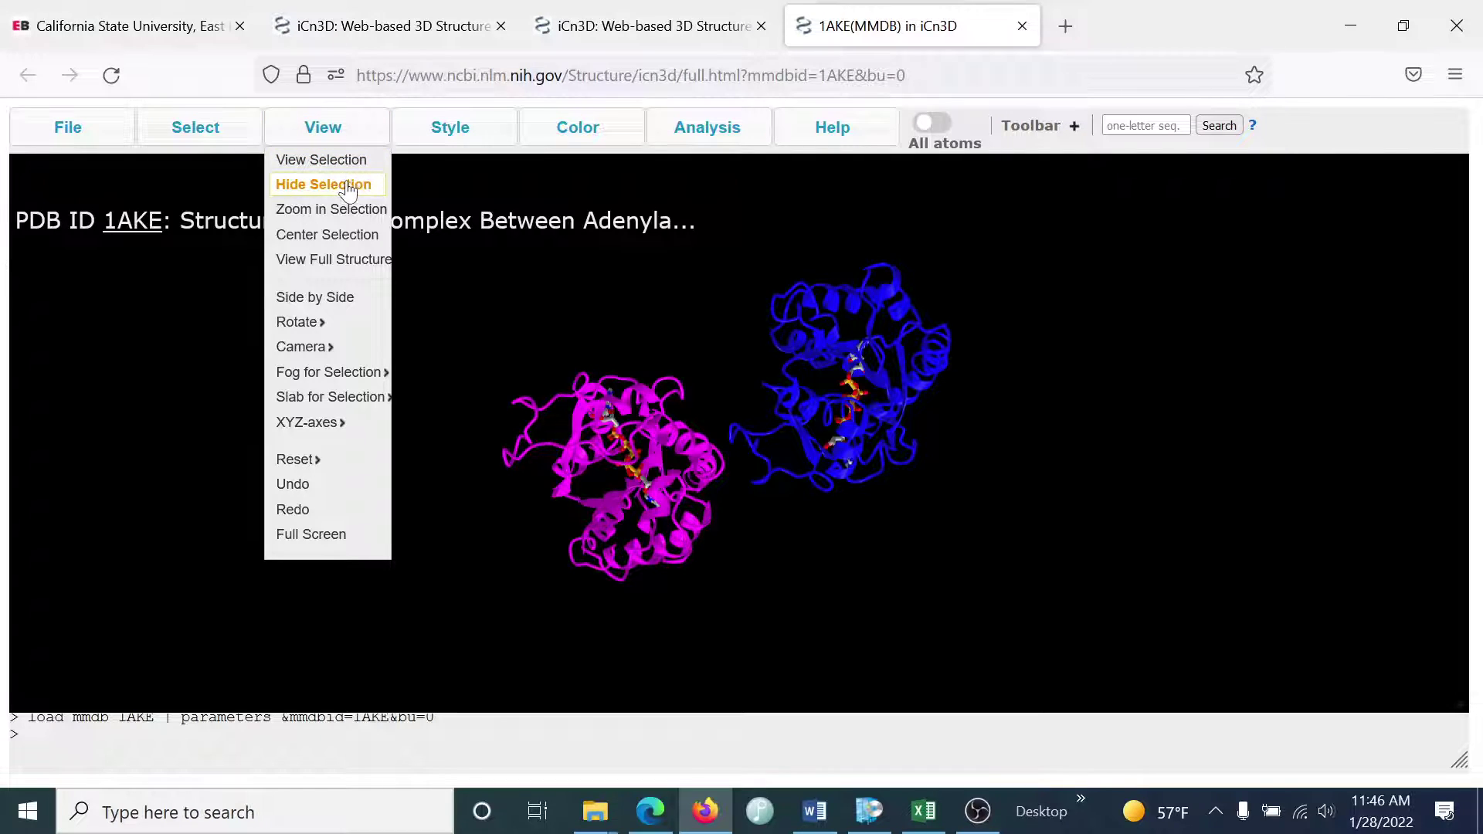
{"action": "left_click", "coordinate": [199, 125]}
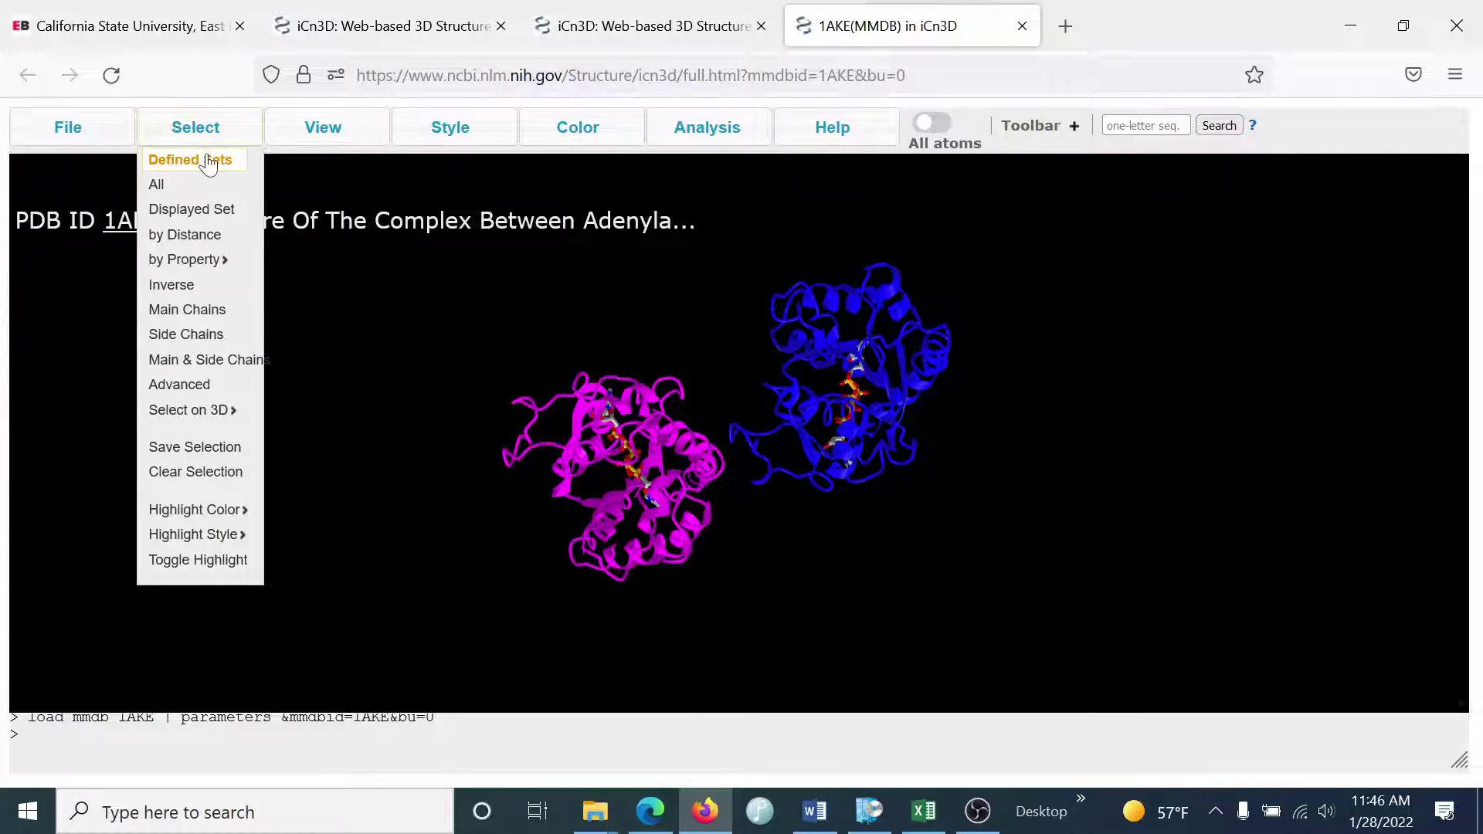
{"action": "left_click", "coordinate": [205, 159]}
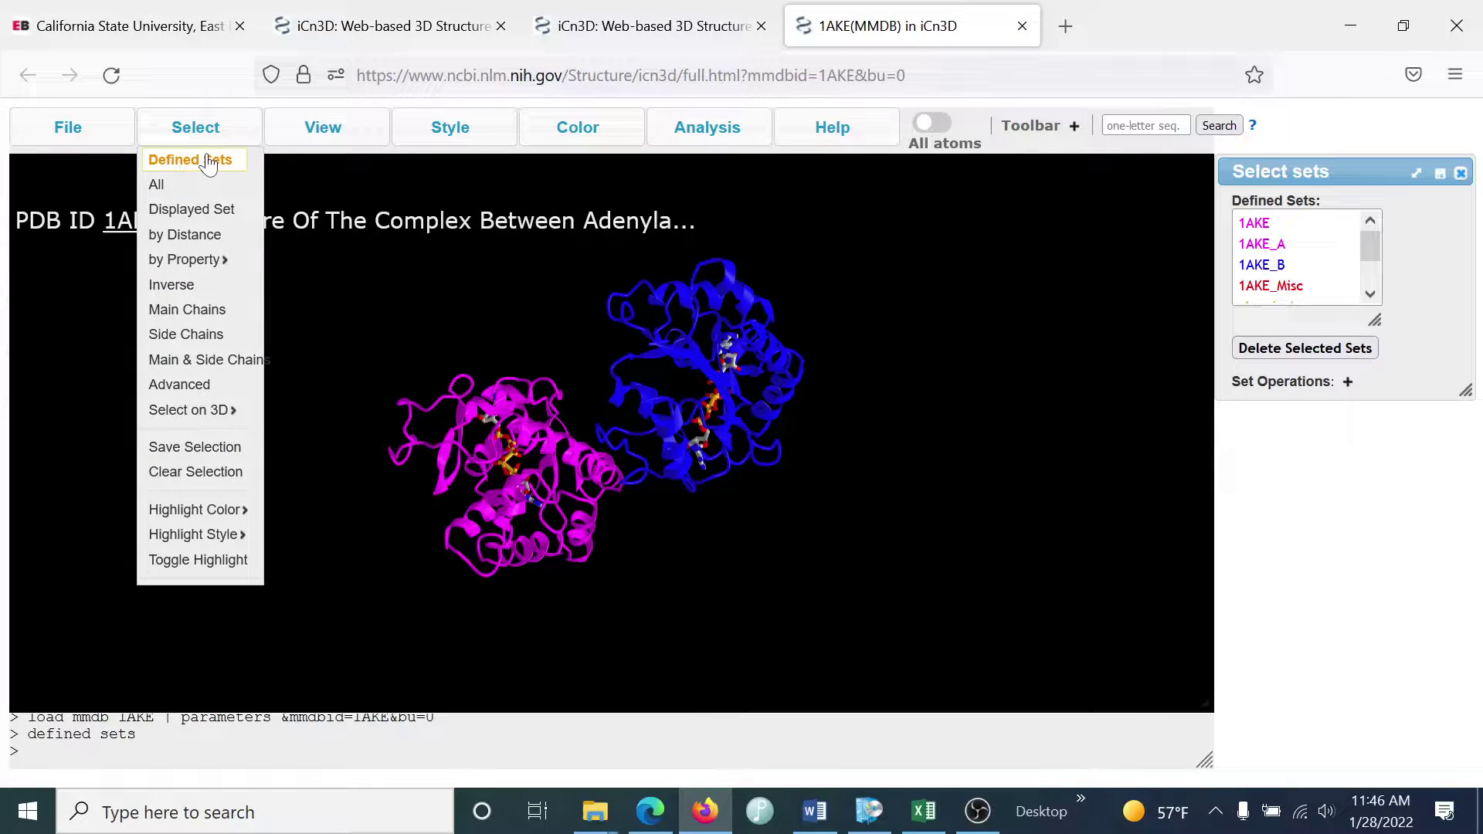
{"action": "left_click", "coordinate": [1279, 273]}
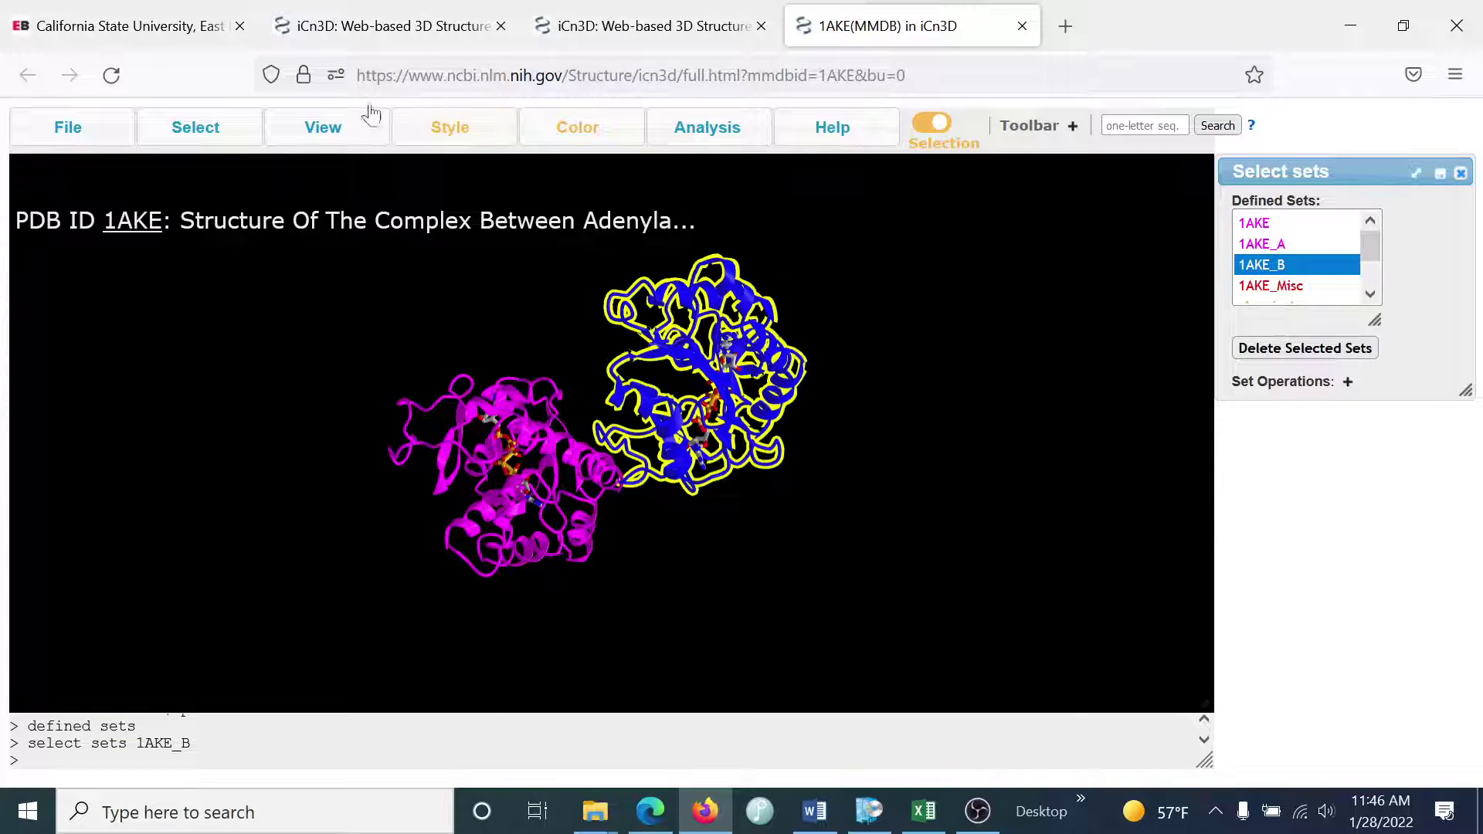
{"action": "left_click", "coordinate": [323, 130]}
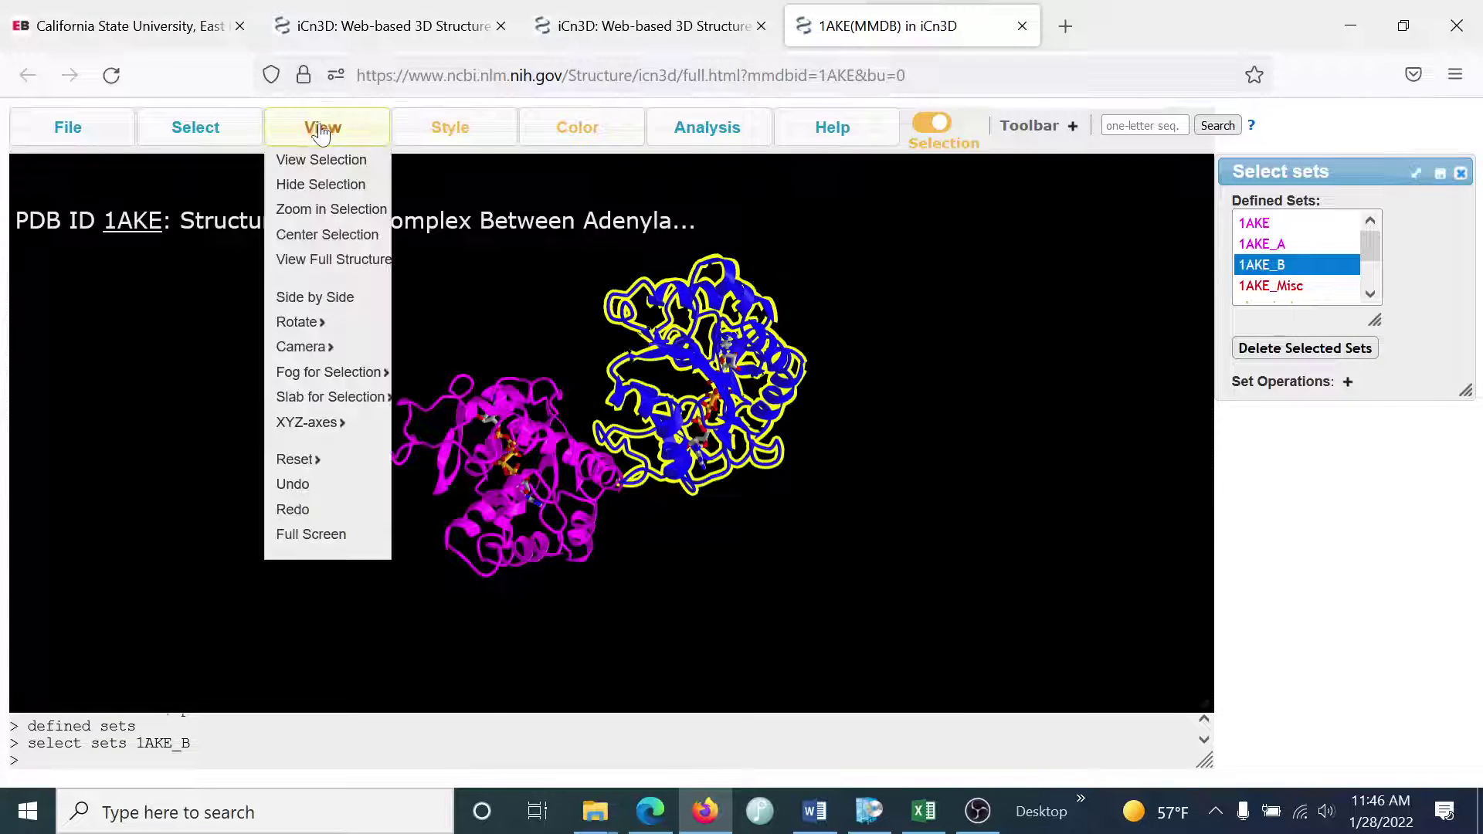
{"action": "left_click", "coordinate": [330, 190]}
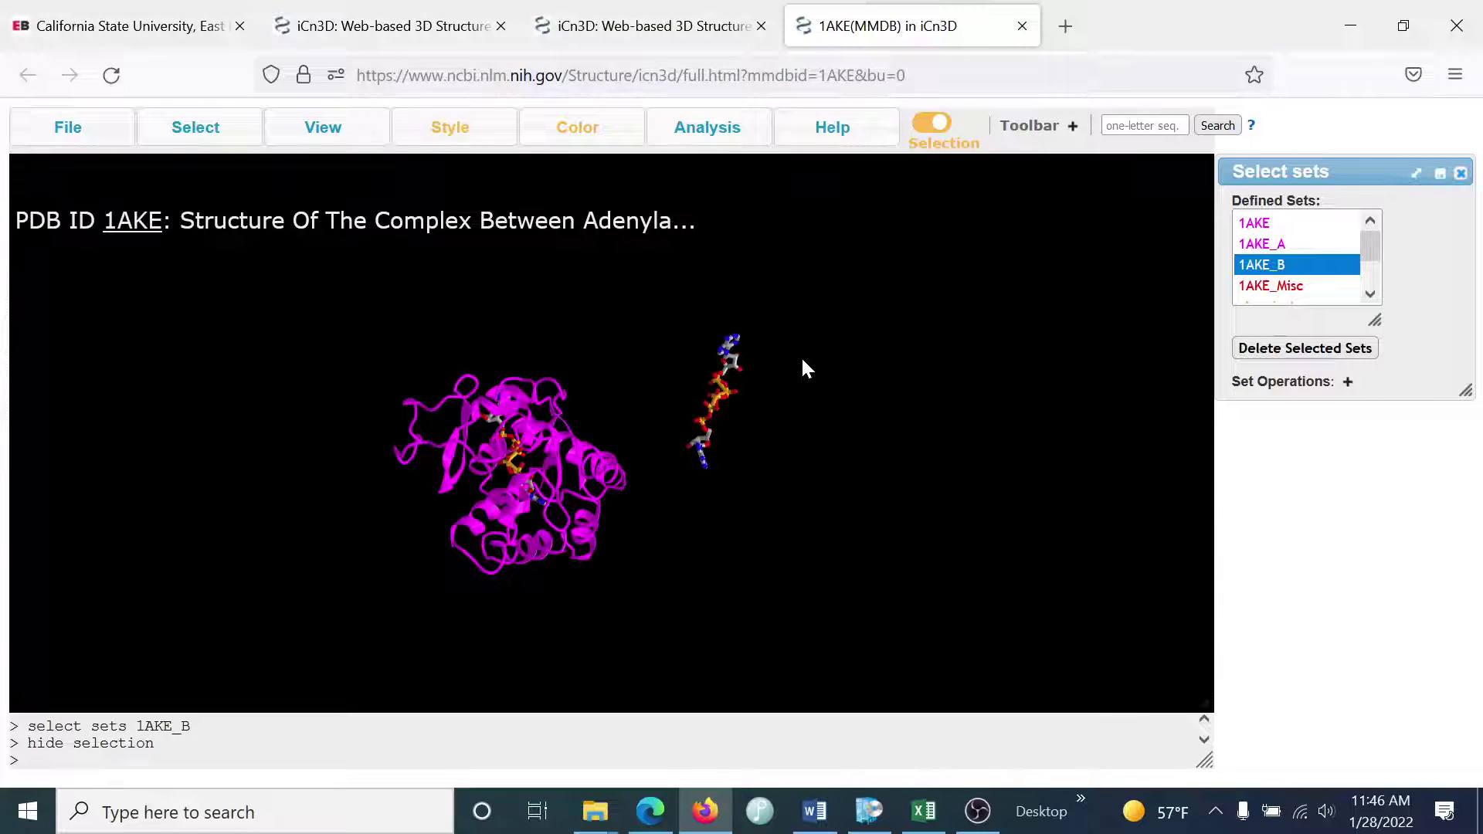
Step: Examine the remaining magenta chain, its bound AP5 ligand and the leftover free ligand up close from several angles
{"action": "left_click_drag", "start_coordinate": [822, 499], "coordinate": [611, 309]}
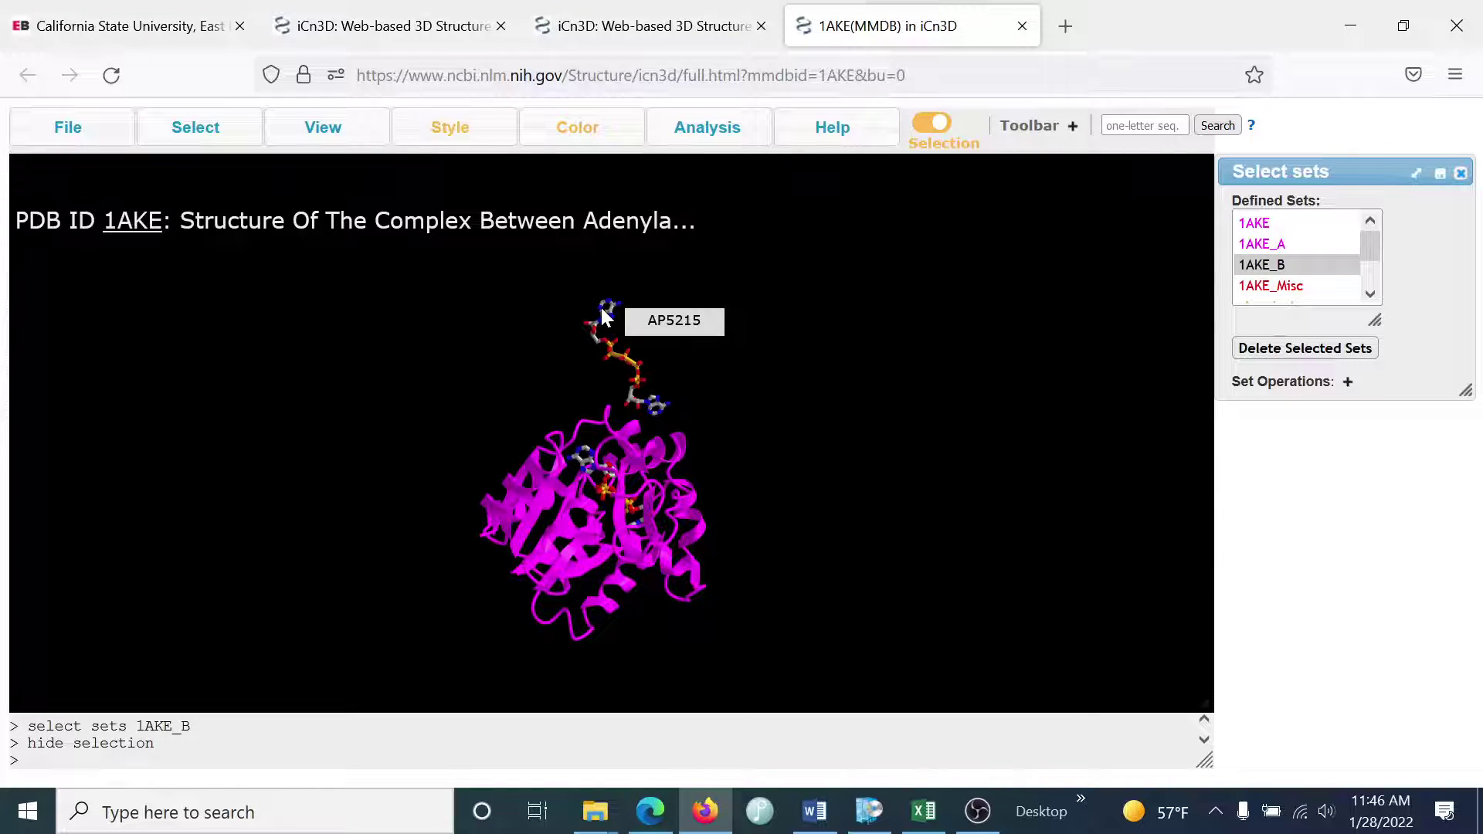
{"action": "scroll", "coordinate": [603, 316], "scroll_direction": "up", "scroll_amount": 3}
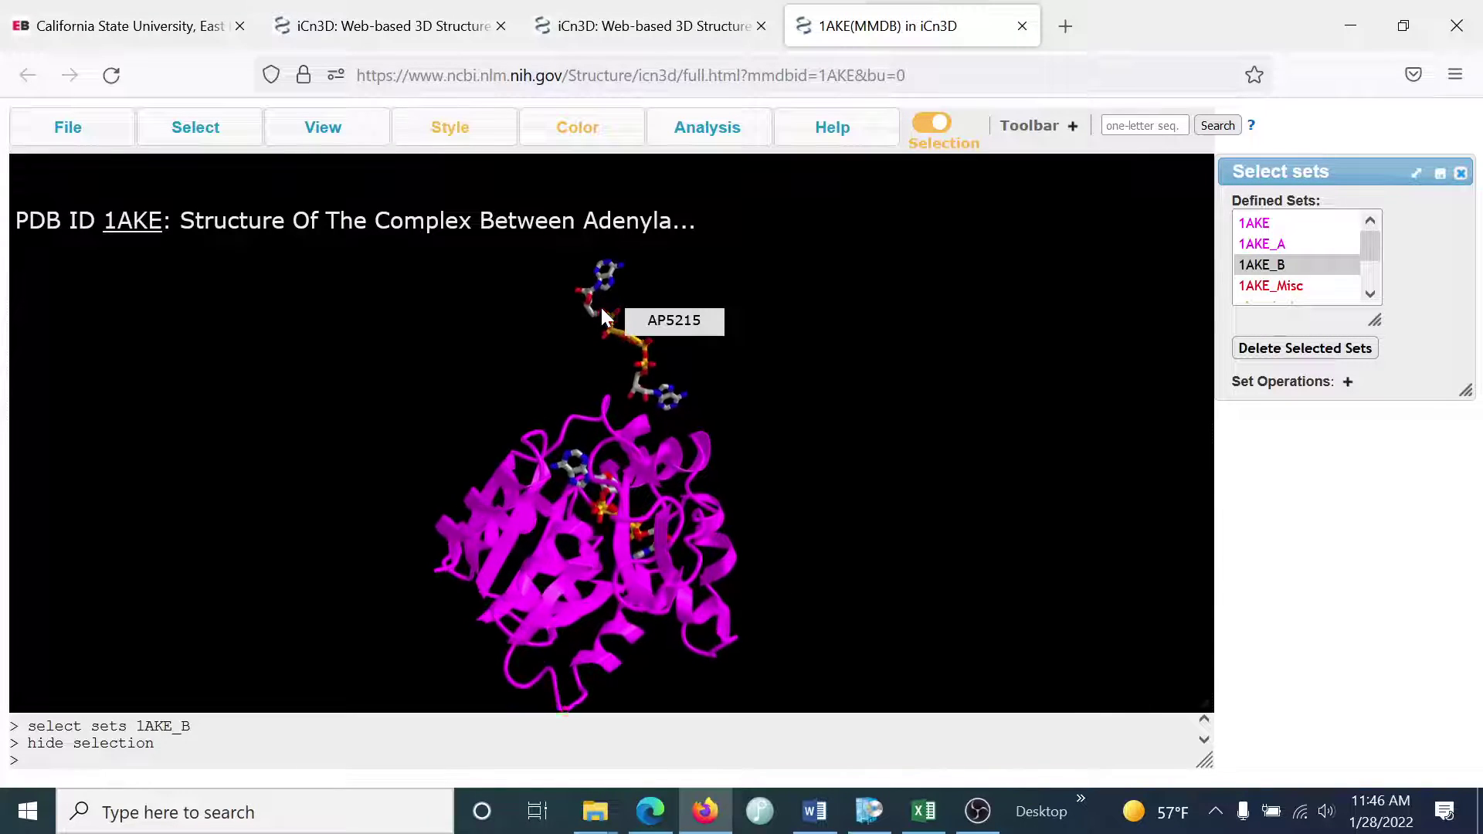
{"action": "scroll", "coordinate": [604, 317], "scroll_direction": "up", "scroll_amount": 5}
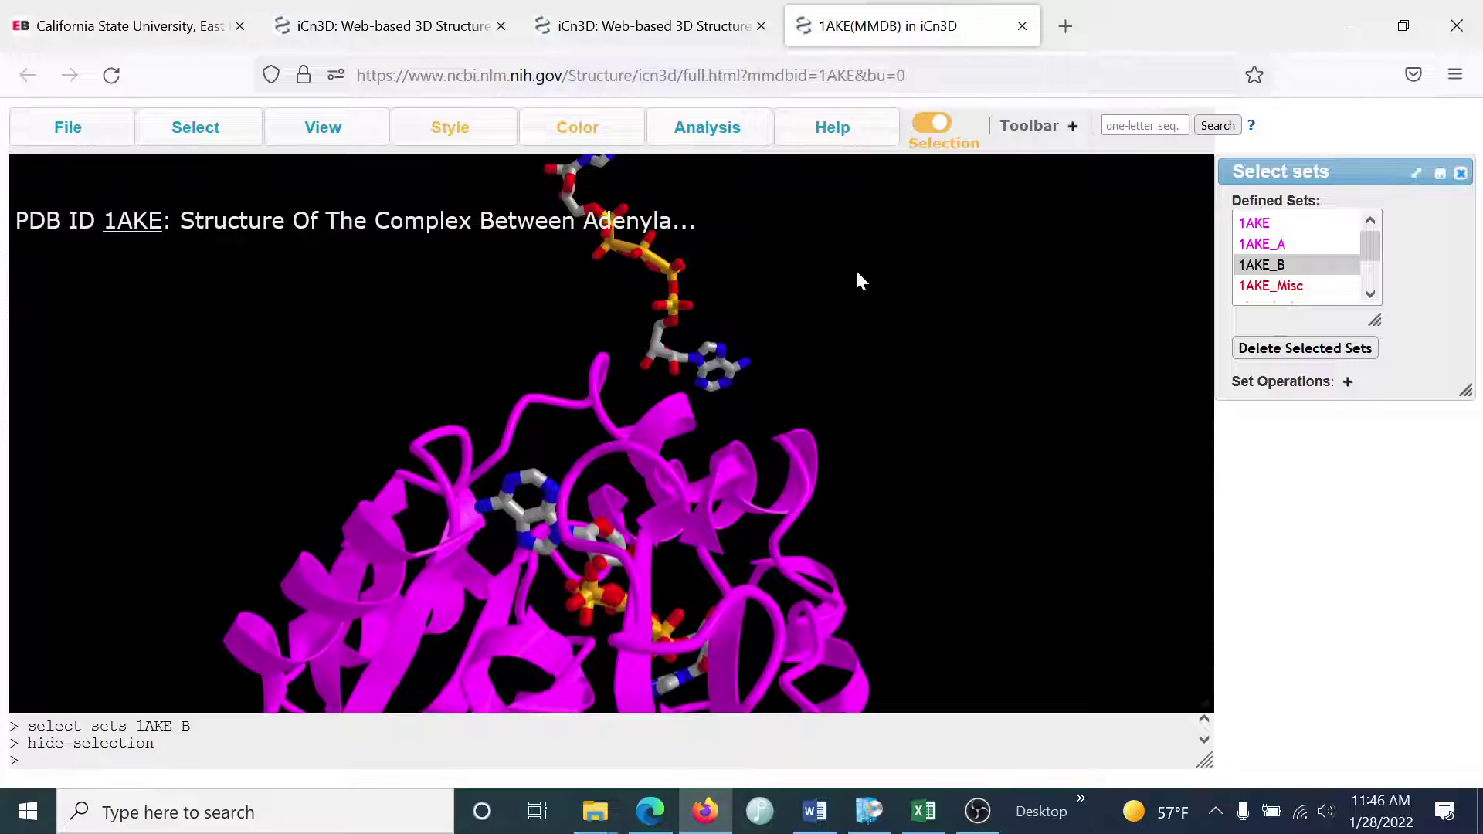
{"action": "left_click_drag", "start_coordinate": [896, 285], "coordinate": [694, 441]}
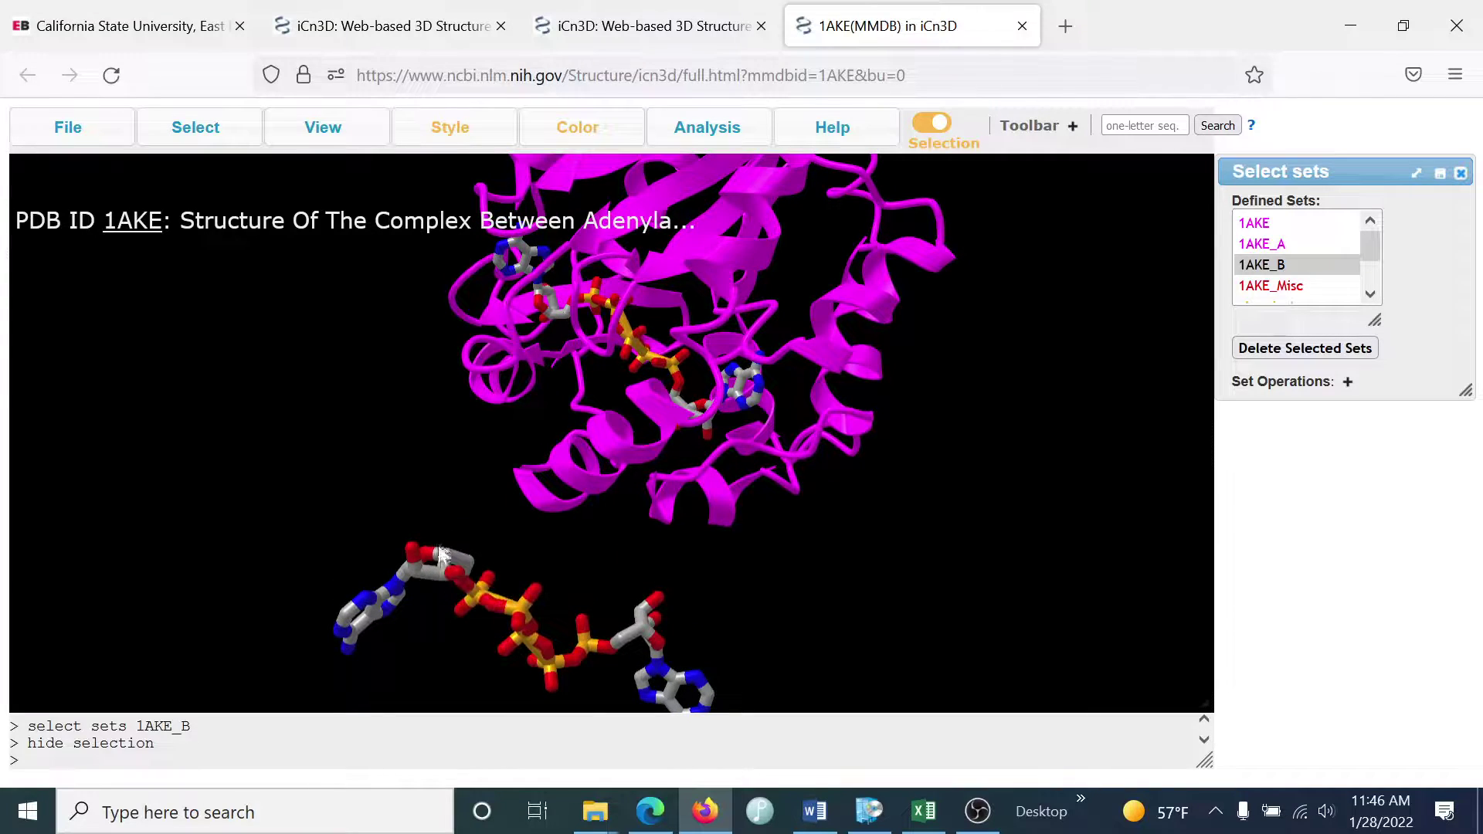
{"action": "mouse_move", "coordinate": [454, 554]}
{"action": "left_click_drag", "start_coordinate": [771, 646], "coordinate": [747, 503]}
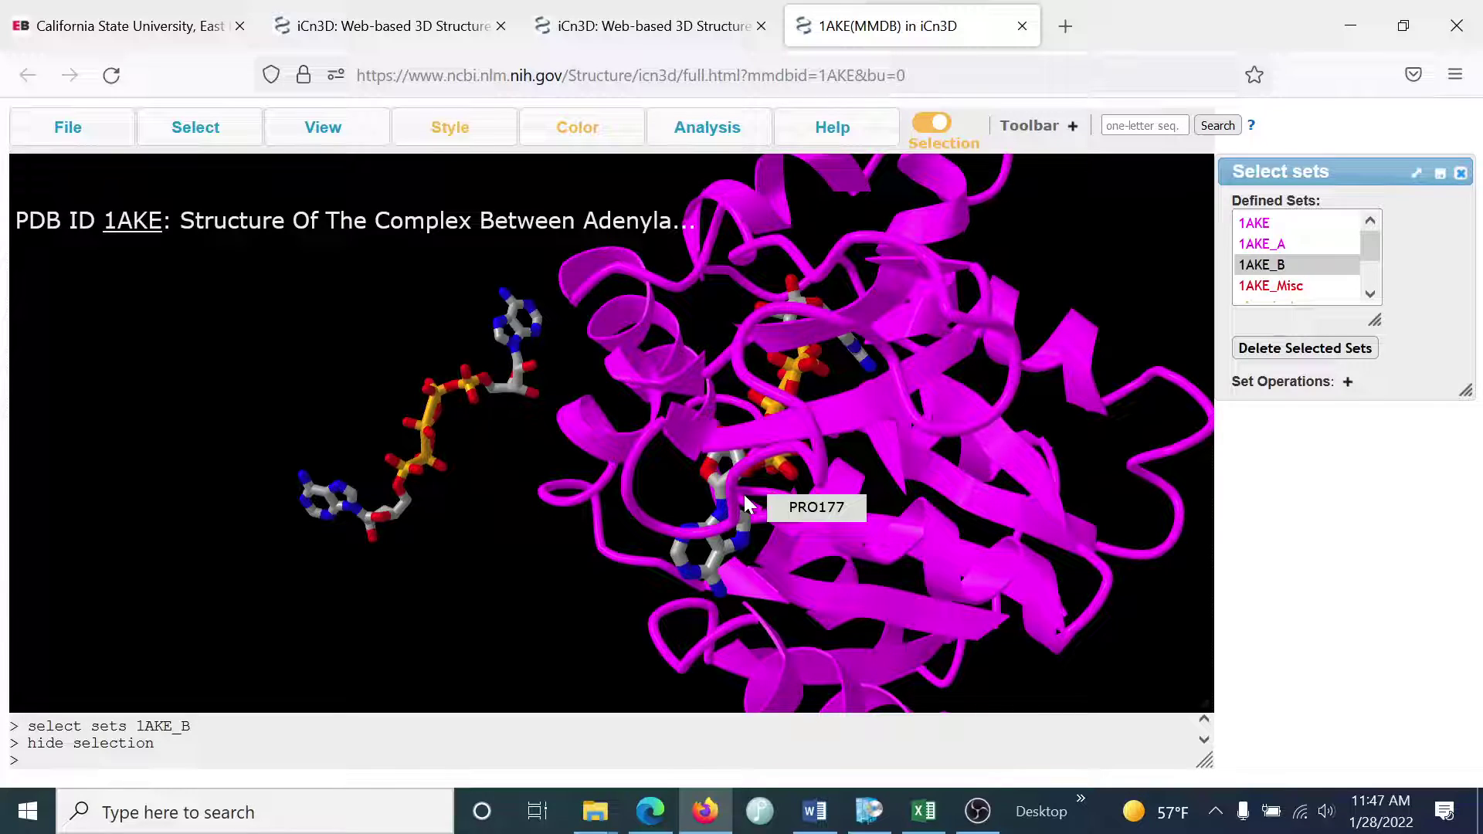
{"action": "left_click_drag", "start_coordinate": [744, 494], "coordinate": [382, 456]}
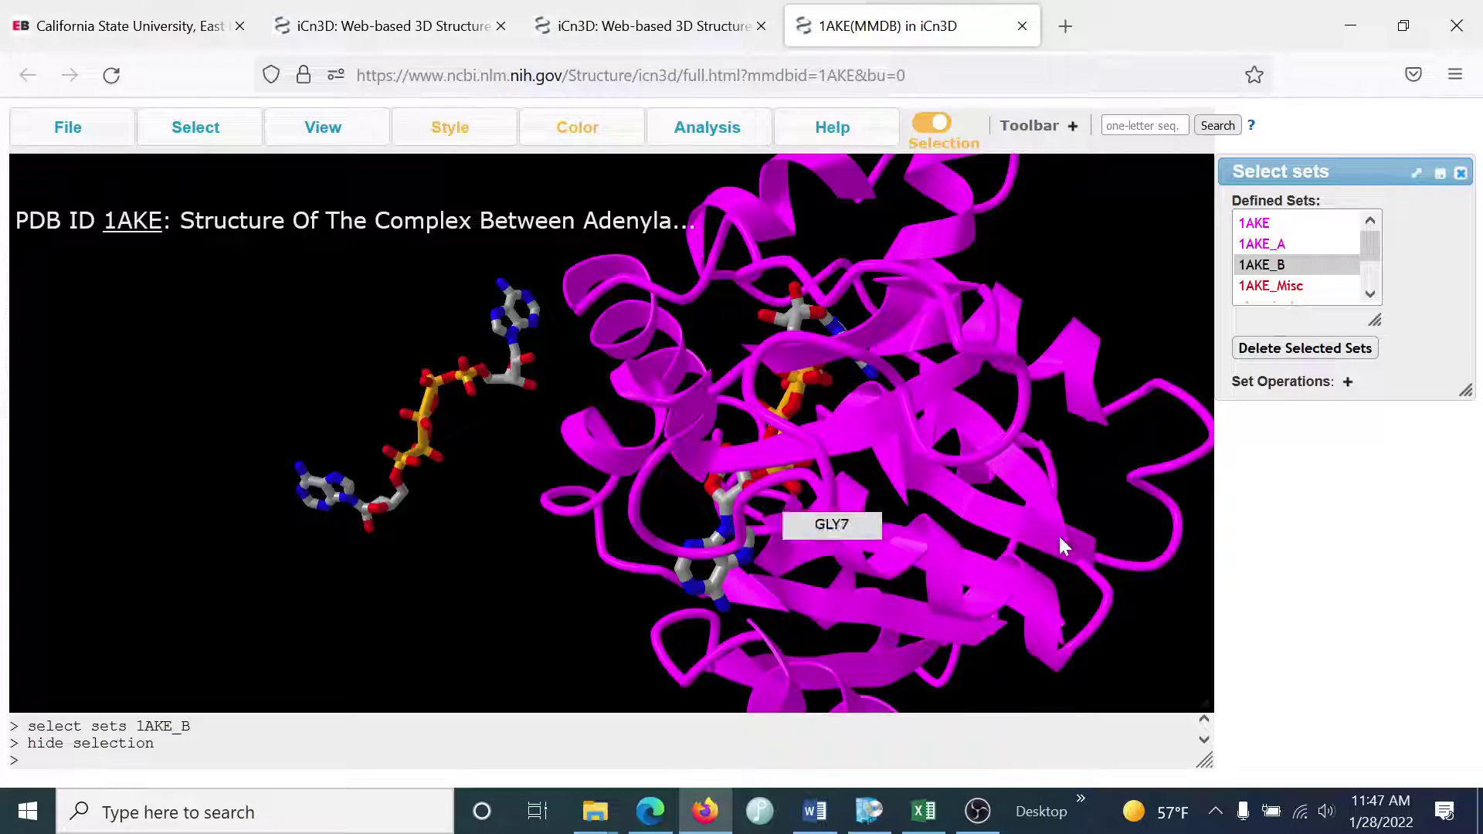
{"action": "left_click_drag", "start_coordinate": [1125, 629], "coordinate": [1035, 535]}
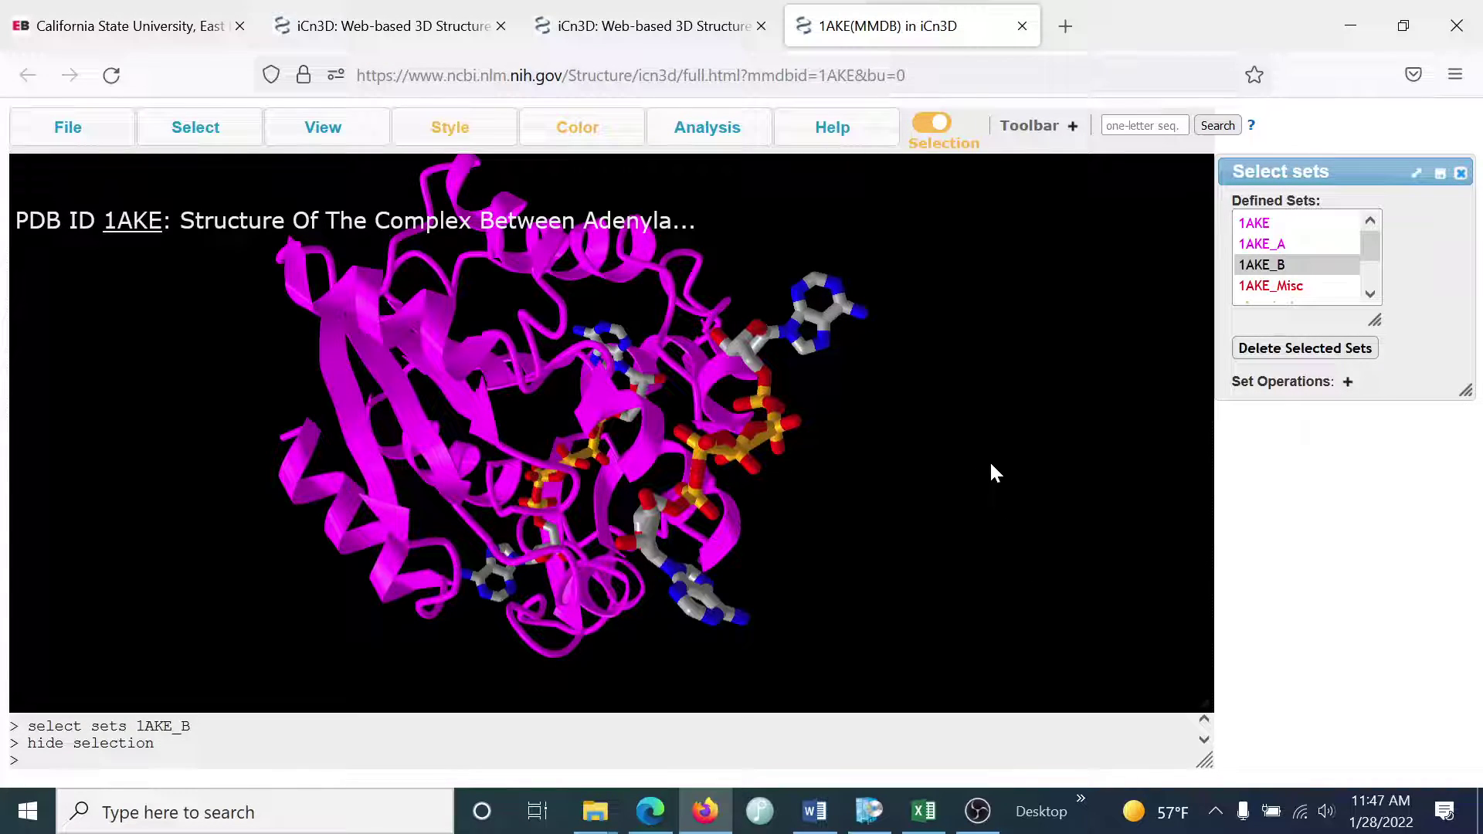
{"action": "left_click_drag", "start_coordinate": [920, 396], "coordinate": [980, 394]}
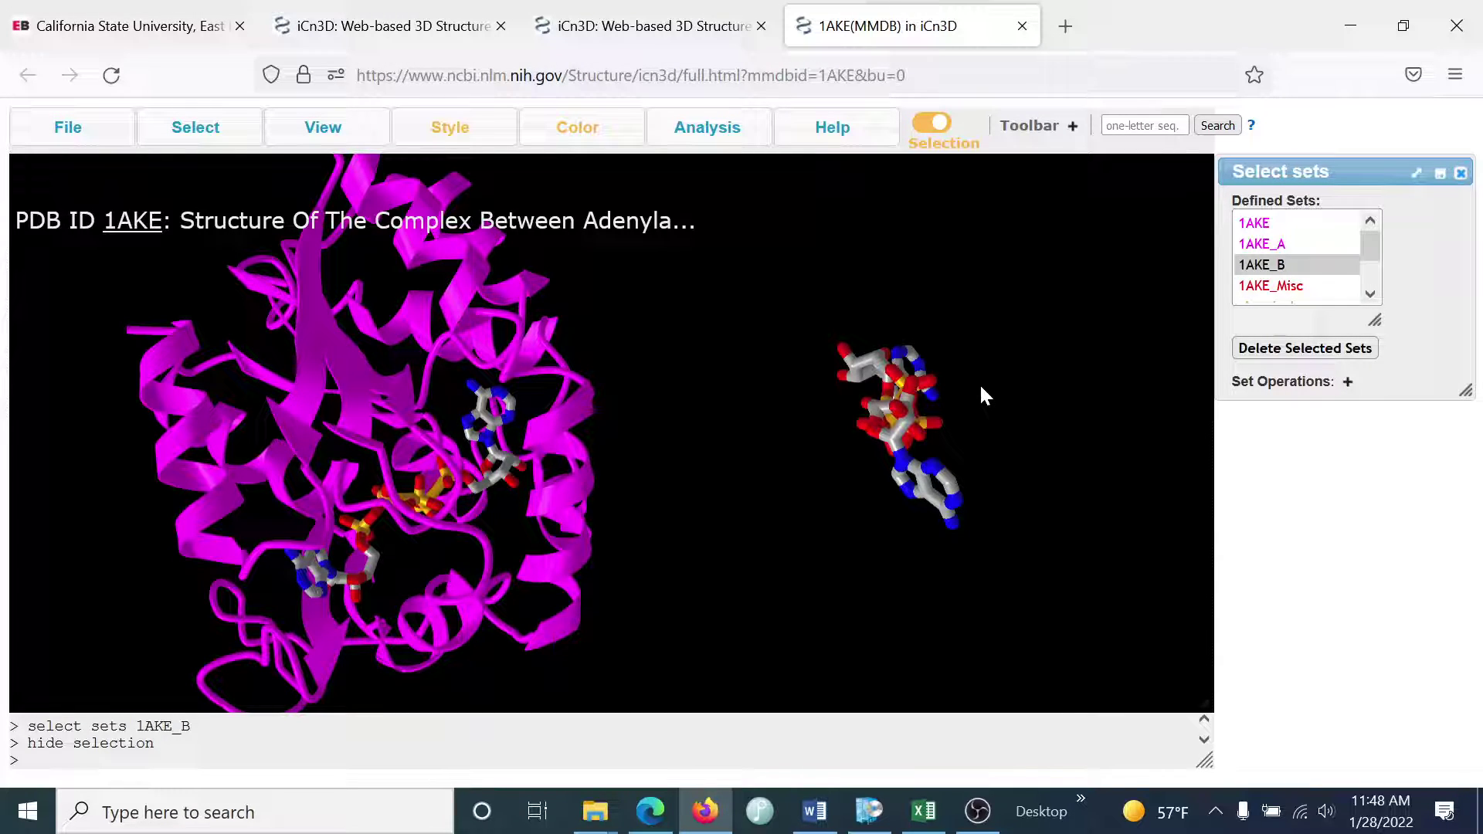
{"action": "left_click_drag", "start_coordinate": [981, 387], "coordinate": [907, 318]}
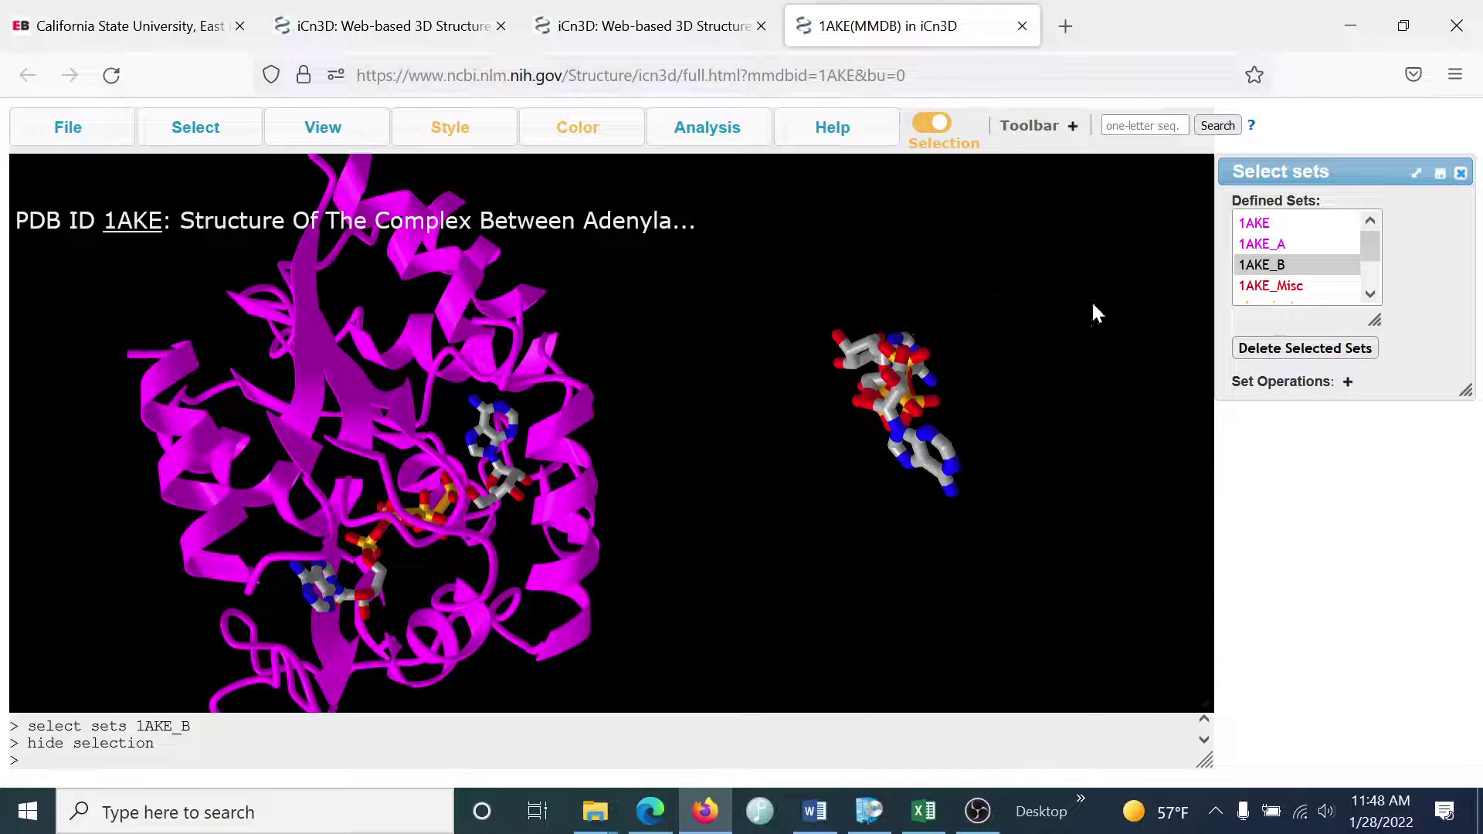
Step: Set 3D selection to whole chains, pick the free AP5 ligand outside the magenta protein and hide it
{"action": "mouse_move", "coordinate": [704, 142]}
{"action": "mouse_move", "coordinate": [229, 133]}
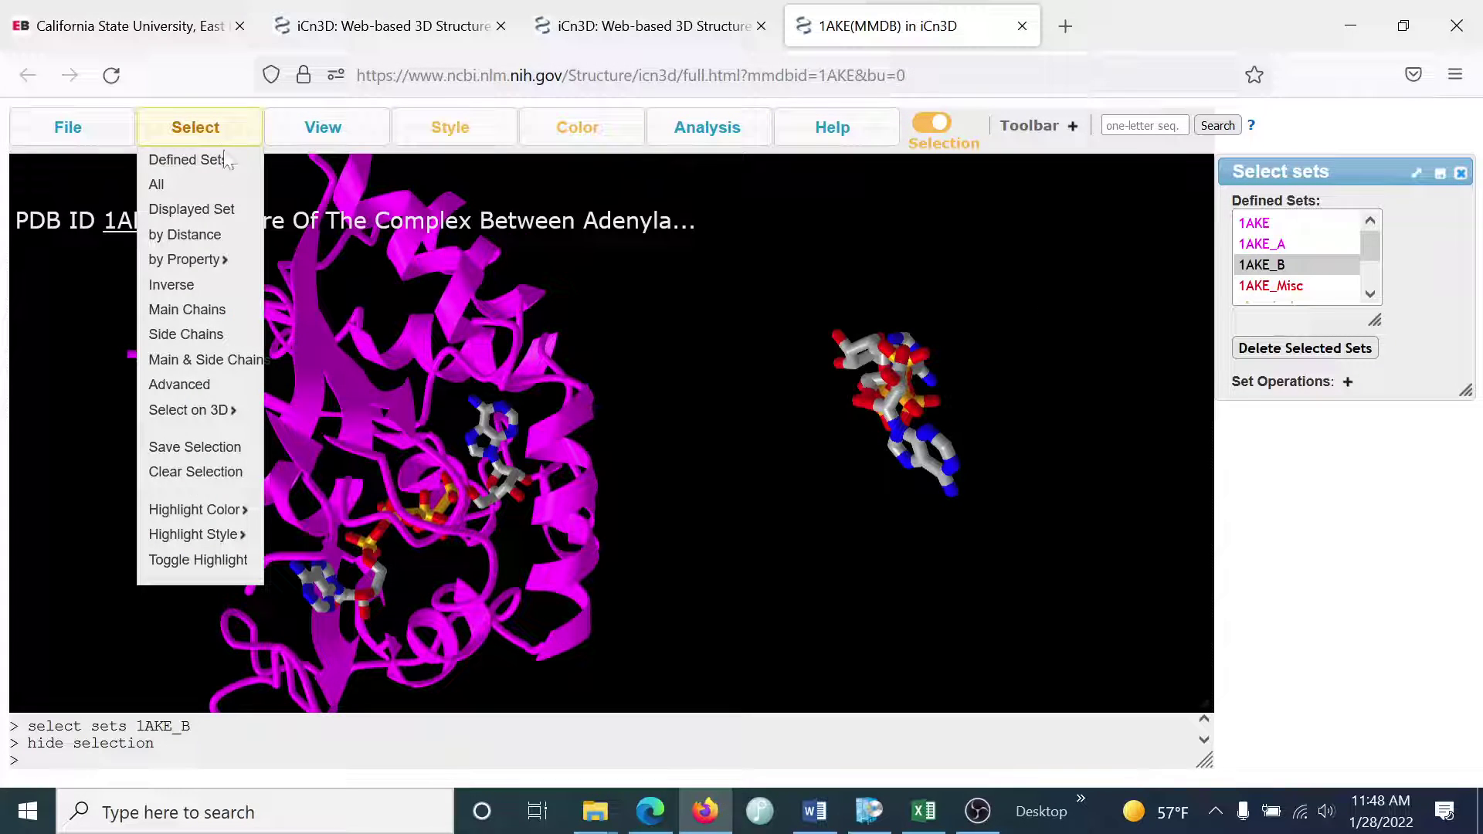
{"action": "mouse_move", "coordinate": [194, 420]}
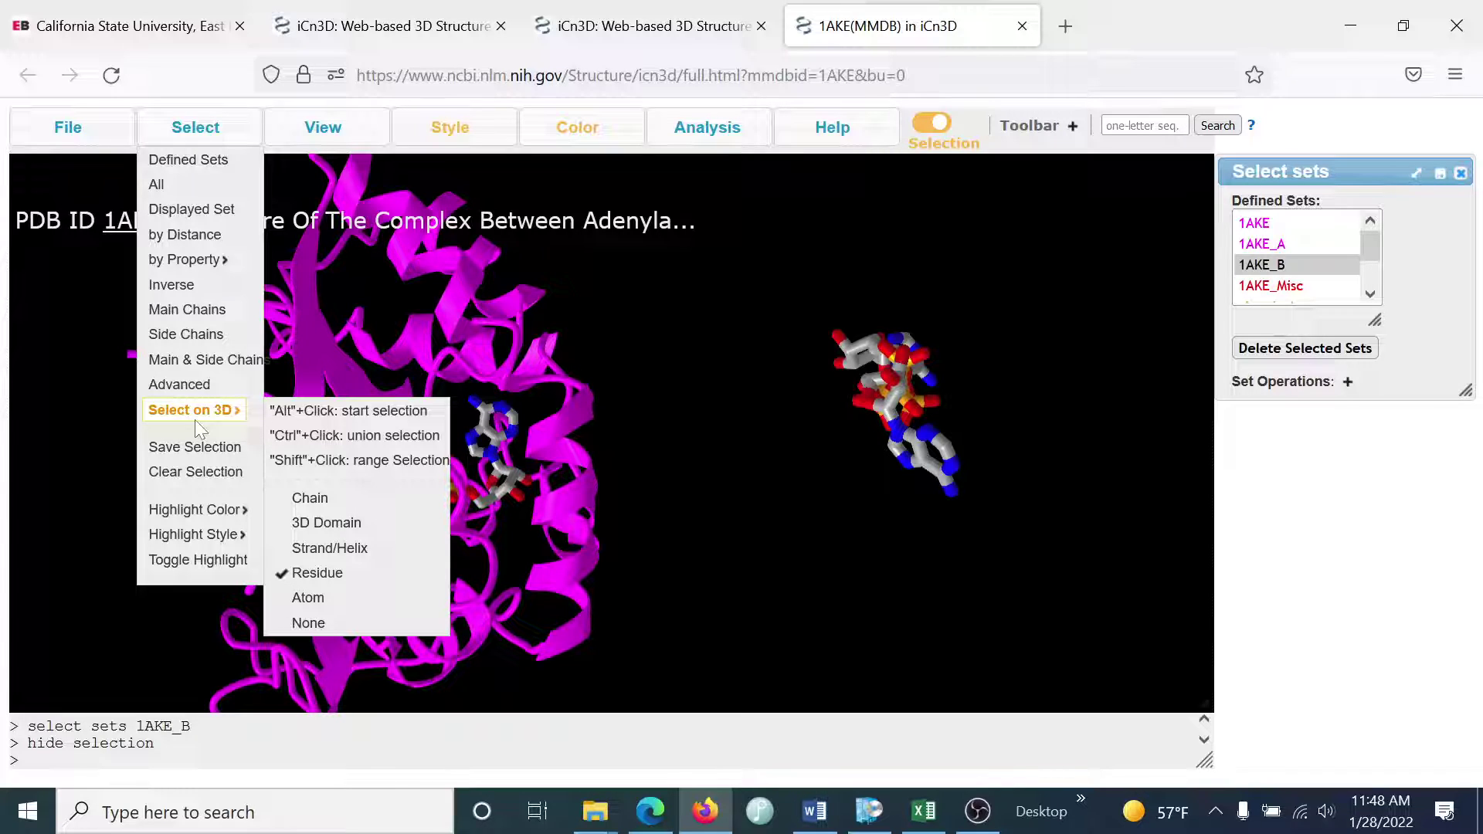
{"action": "left_click", "coordinate": [313, 501]}
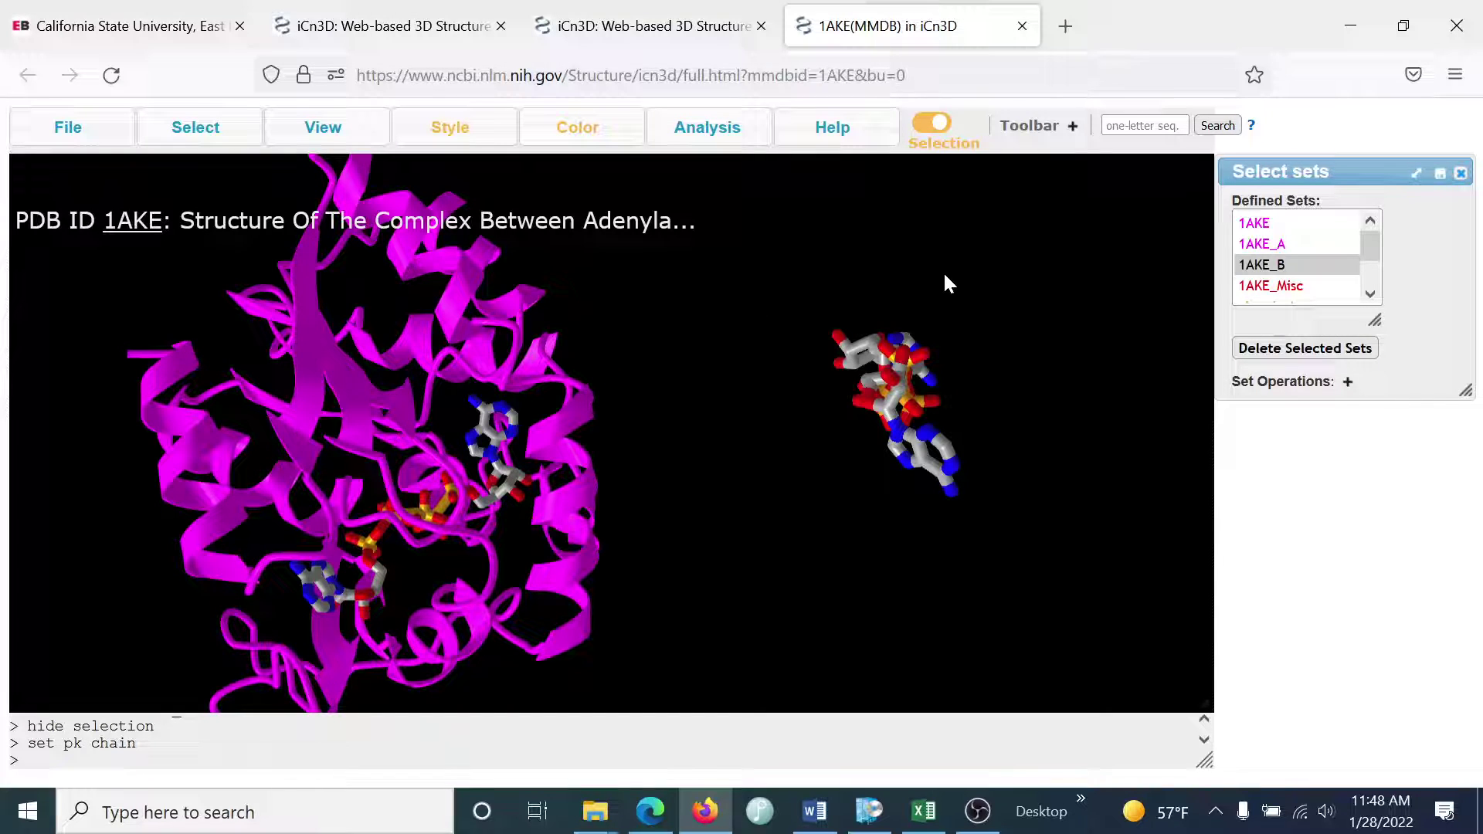
{"action": "left_click", "coordinate": [908, 349]}
{"action": "left_click", "coordinate": [908, 349]}
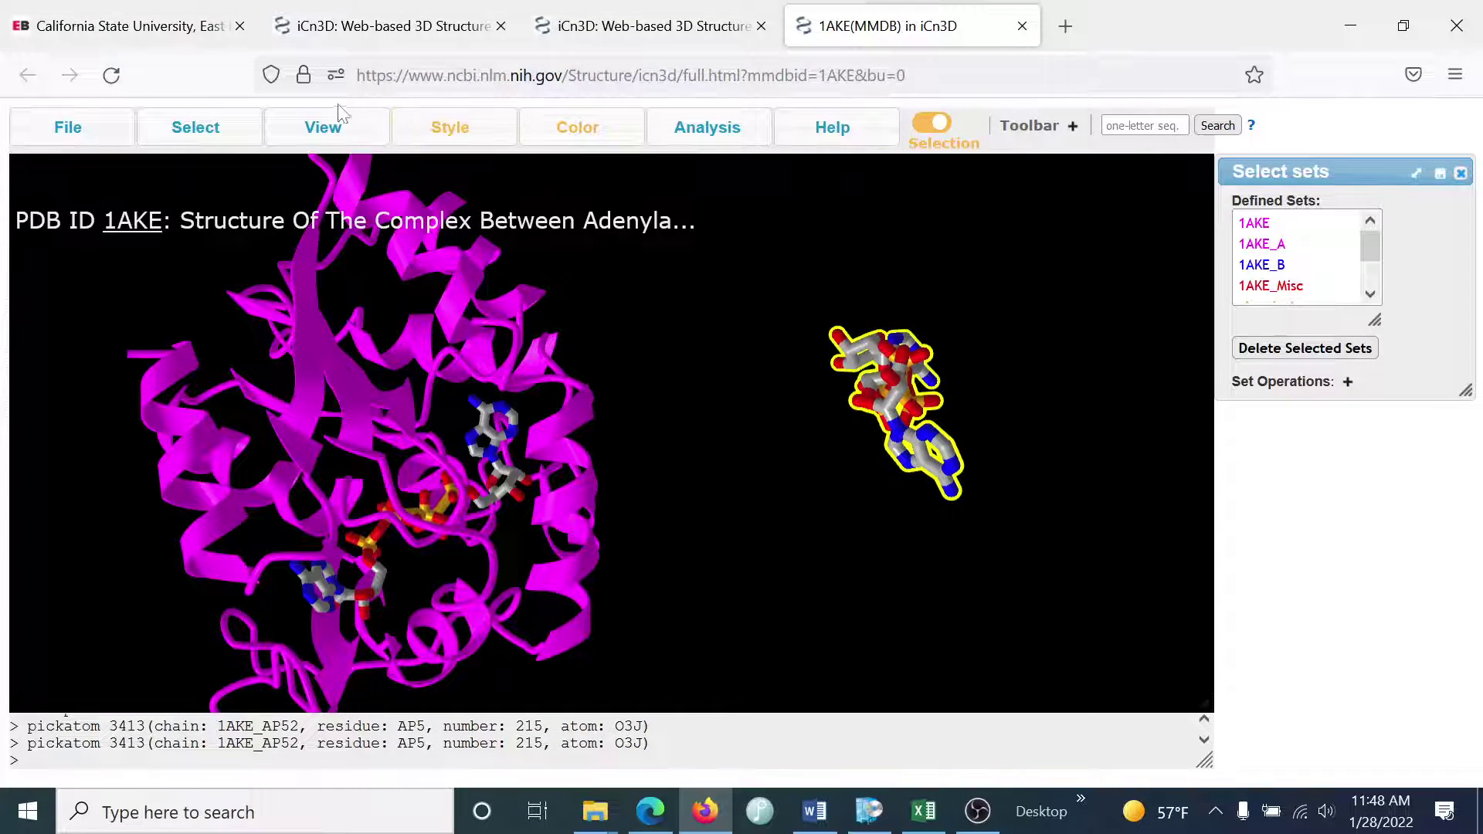
{"action": "left_click", "coordinate": [337, 132]}
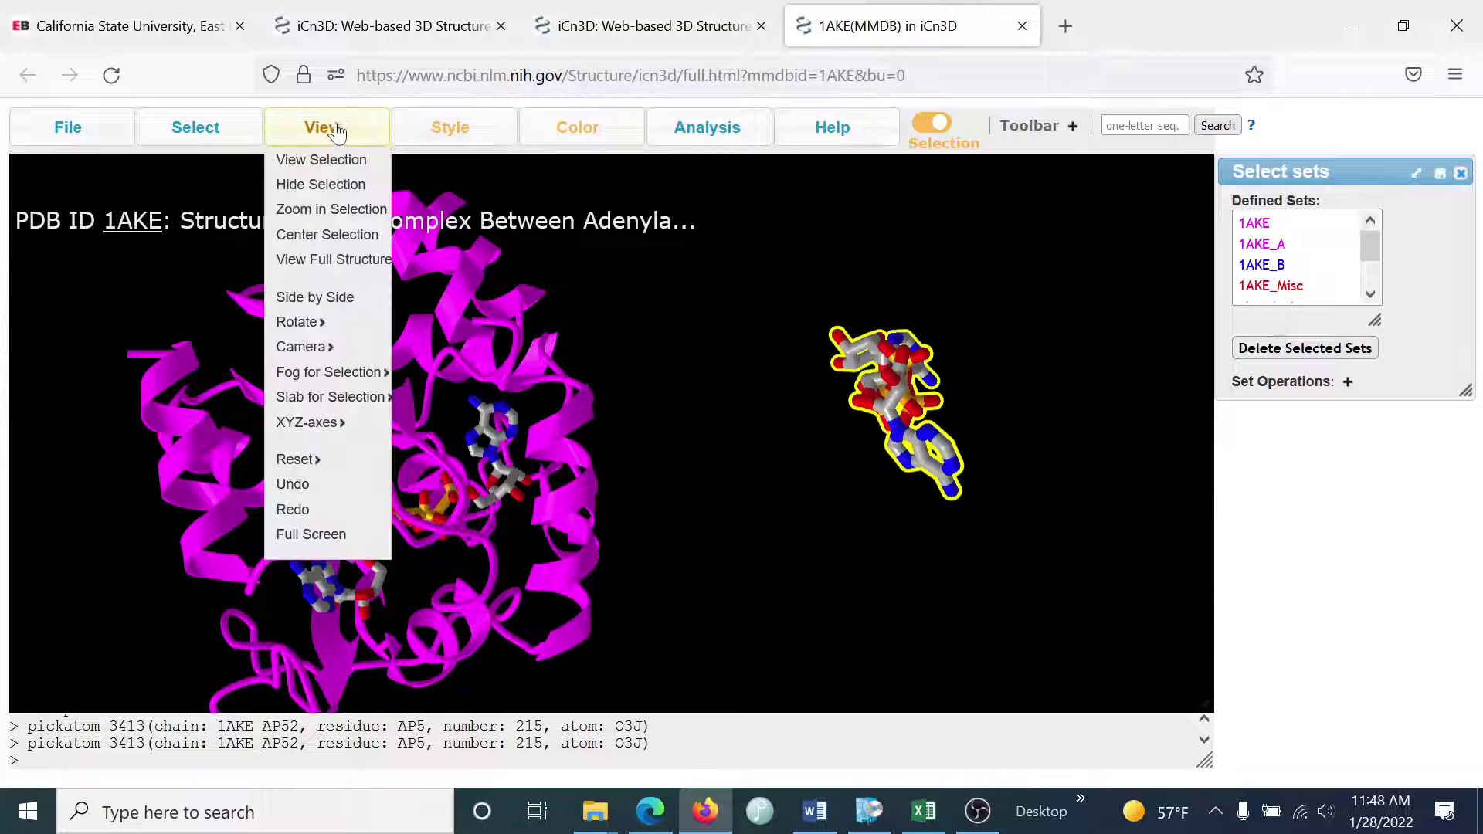
{"action": "left_click", "coordinate": [332, 188]}
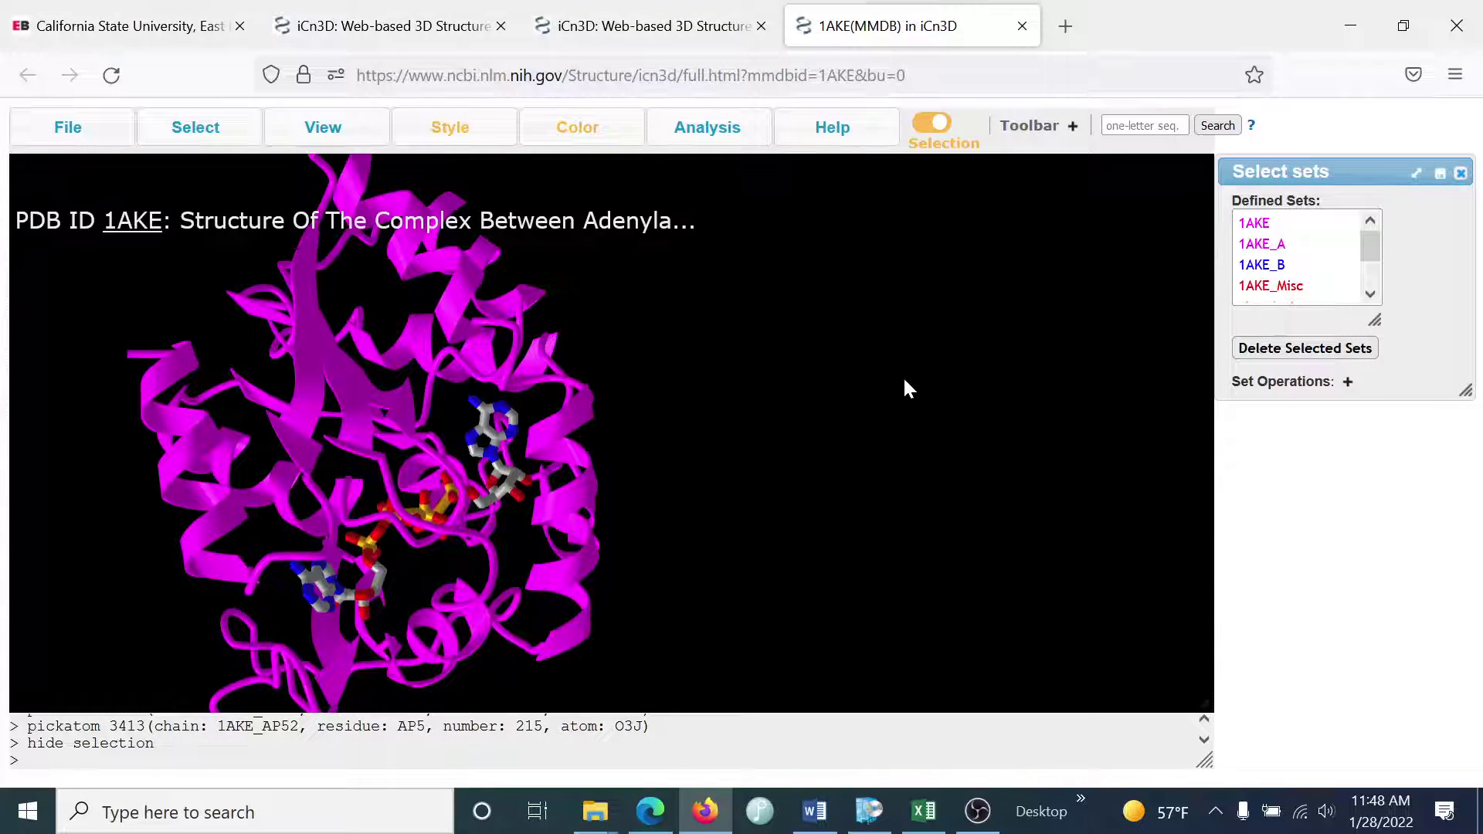
Step: Select chain 1AKE_A, zoom in on it and center it in the view
{"action": "left_click", "coordinate": [1287, 246]}
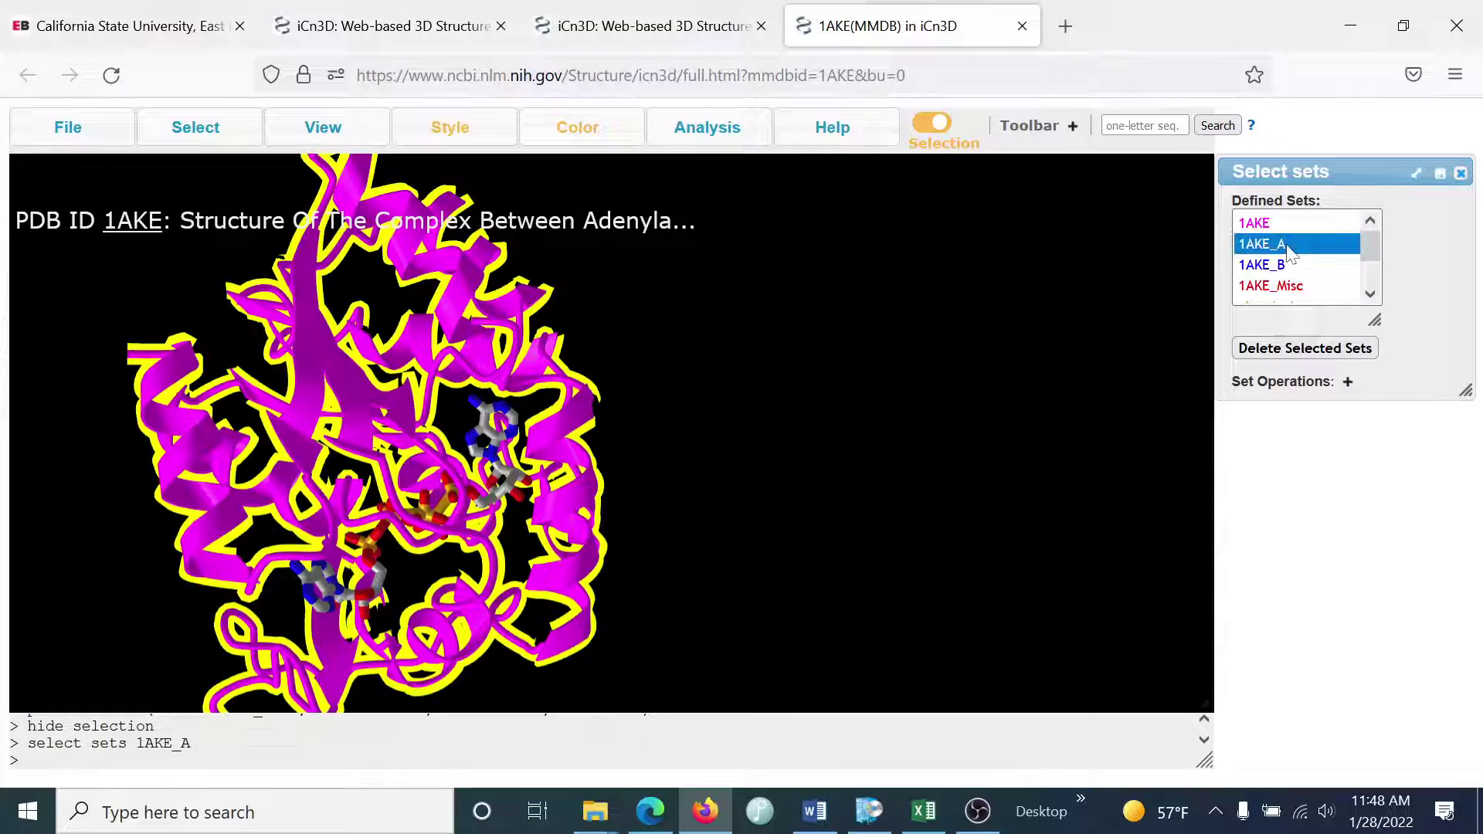
{"action": "mouse_move", "coordinate": [340, 124]}
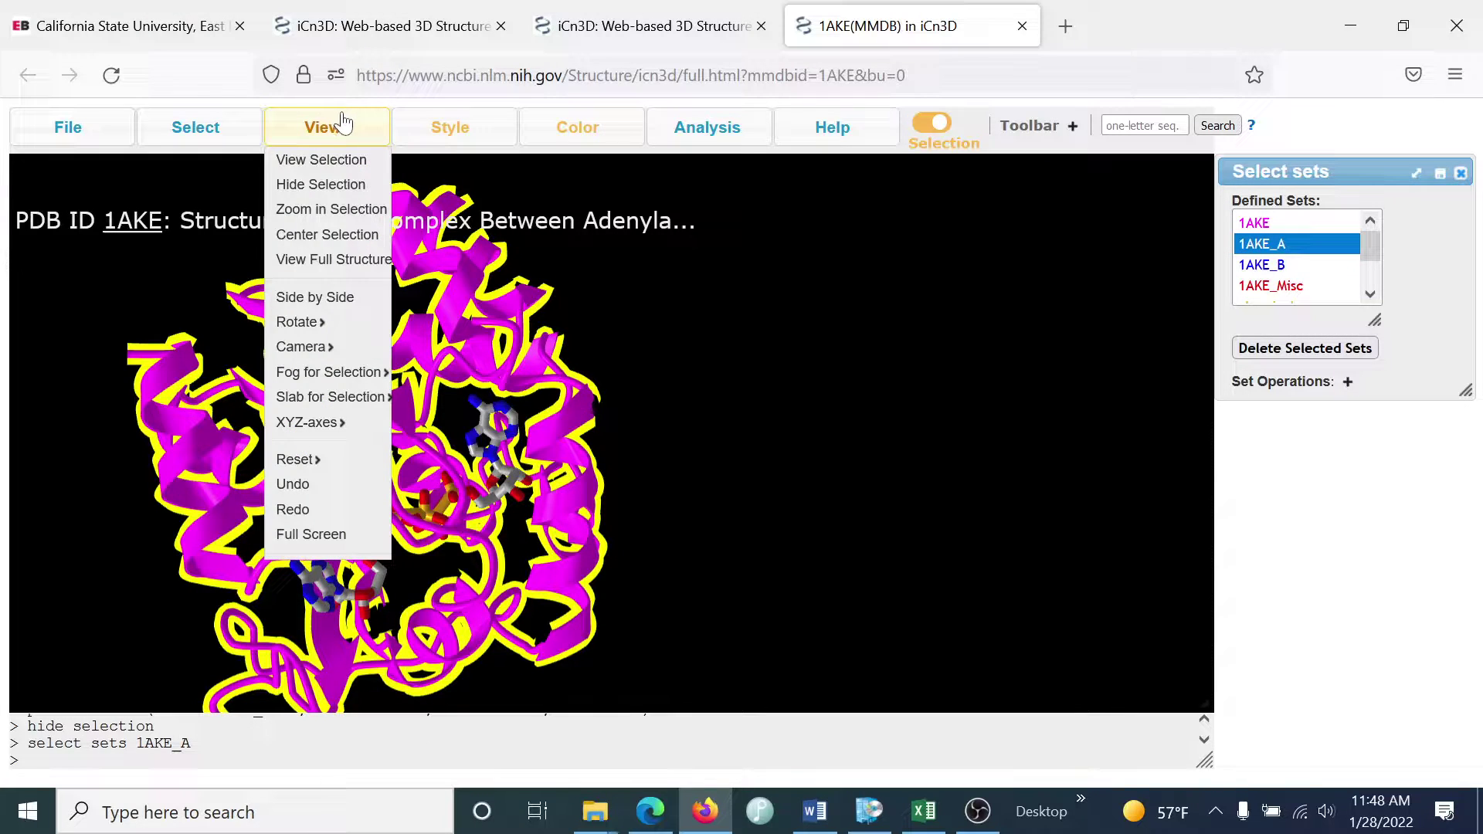
{"action": "left_click", "coordinate": [332, 213]}
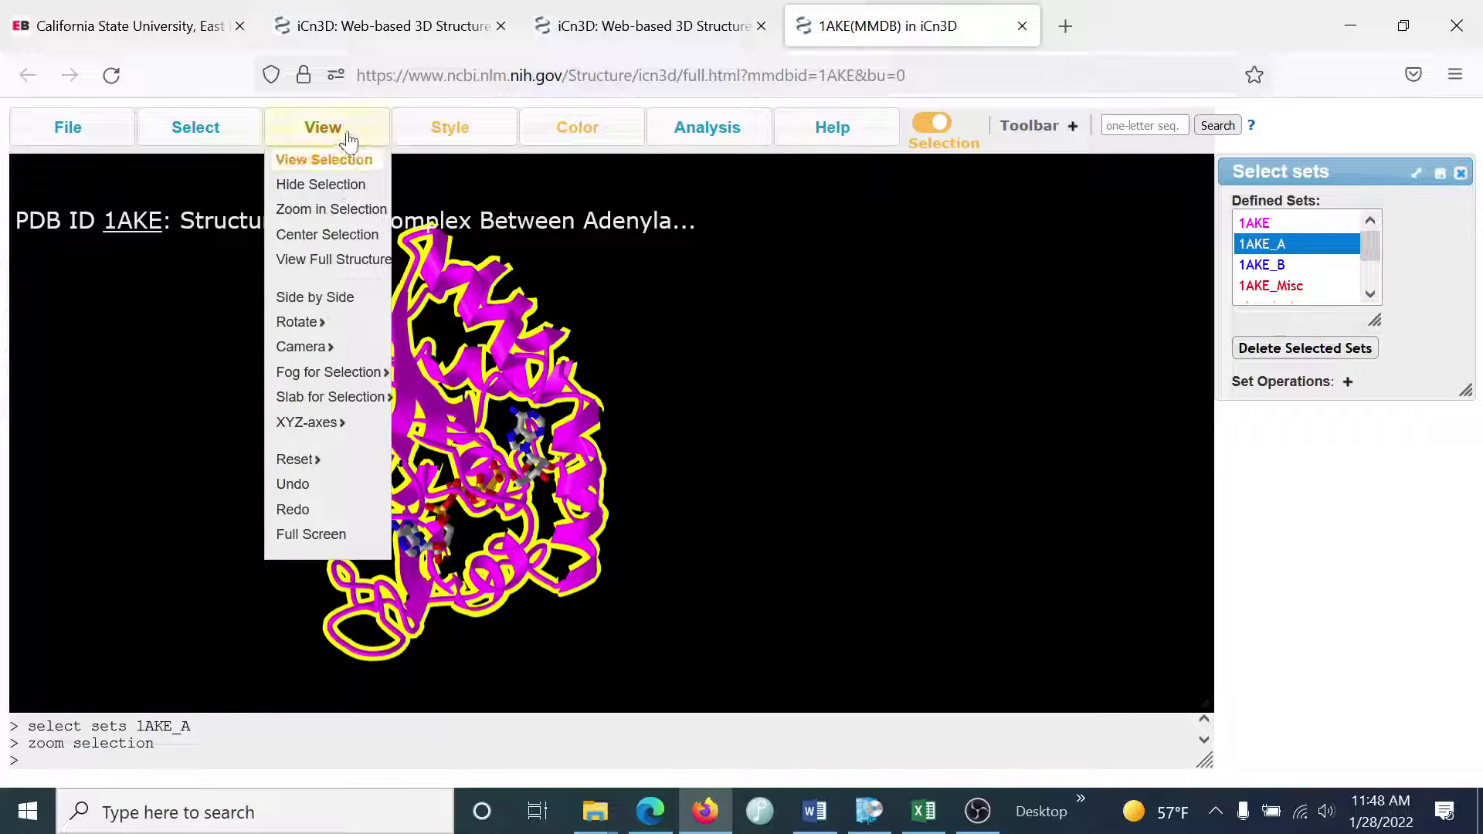
{"action": "left_click", "coordinate": [338, 238]}
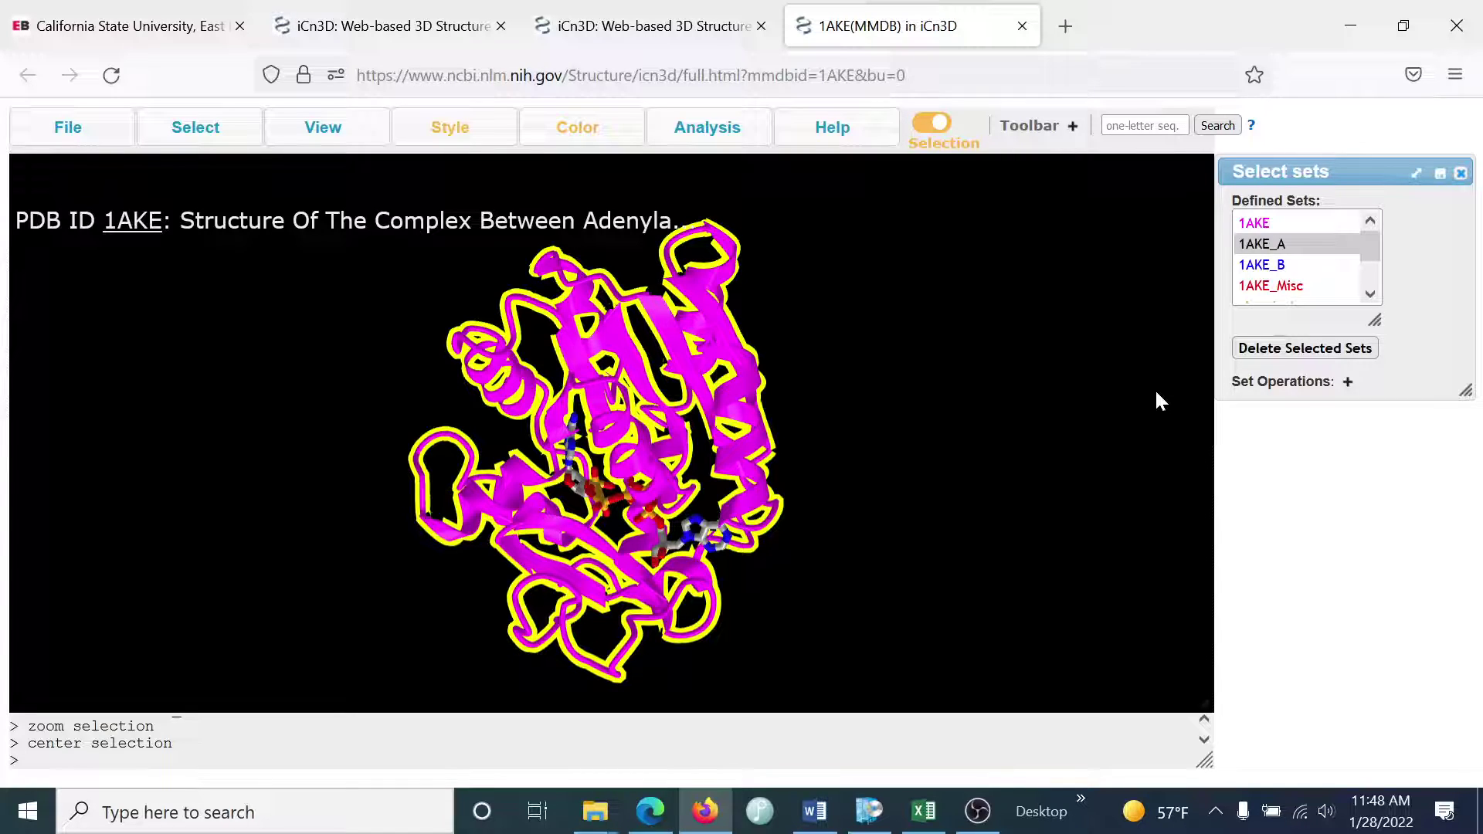
Step: Return to the structure ID entry page and load the asymmetric unit with all chains for PDB ID 4AKE
{"action": "left_click", "coordinate": [684, 31]}
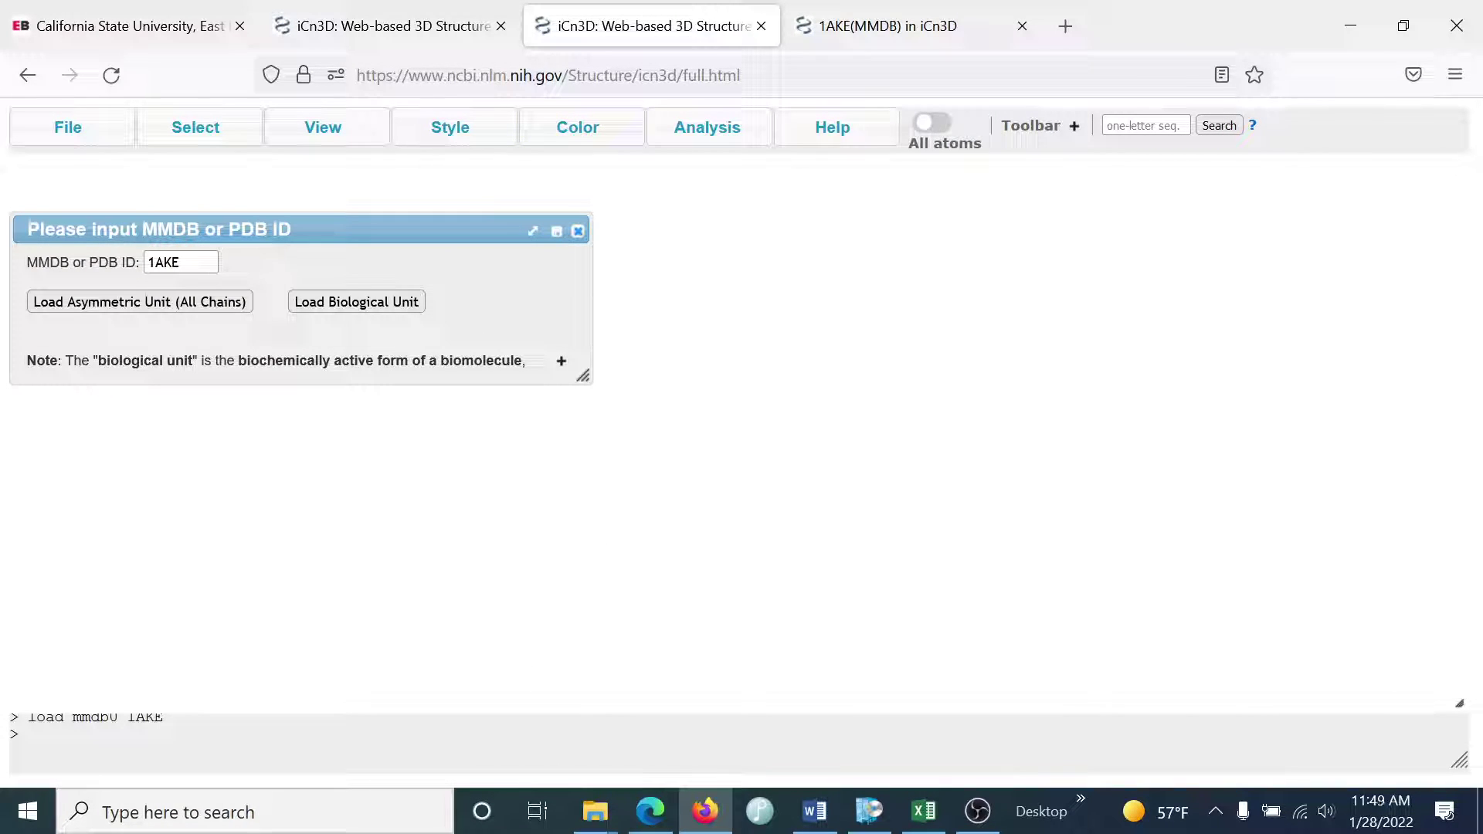
{"action": "left_click", "coordinate": [193, 262]}
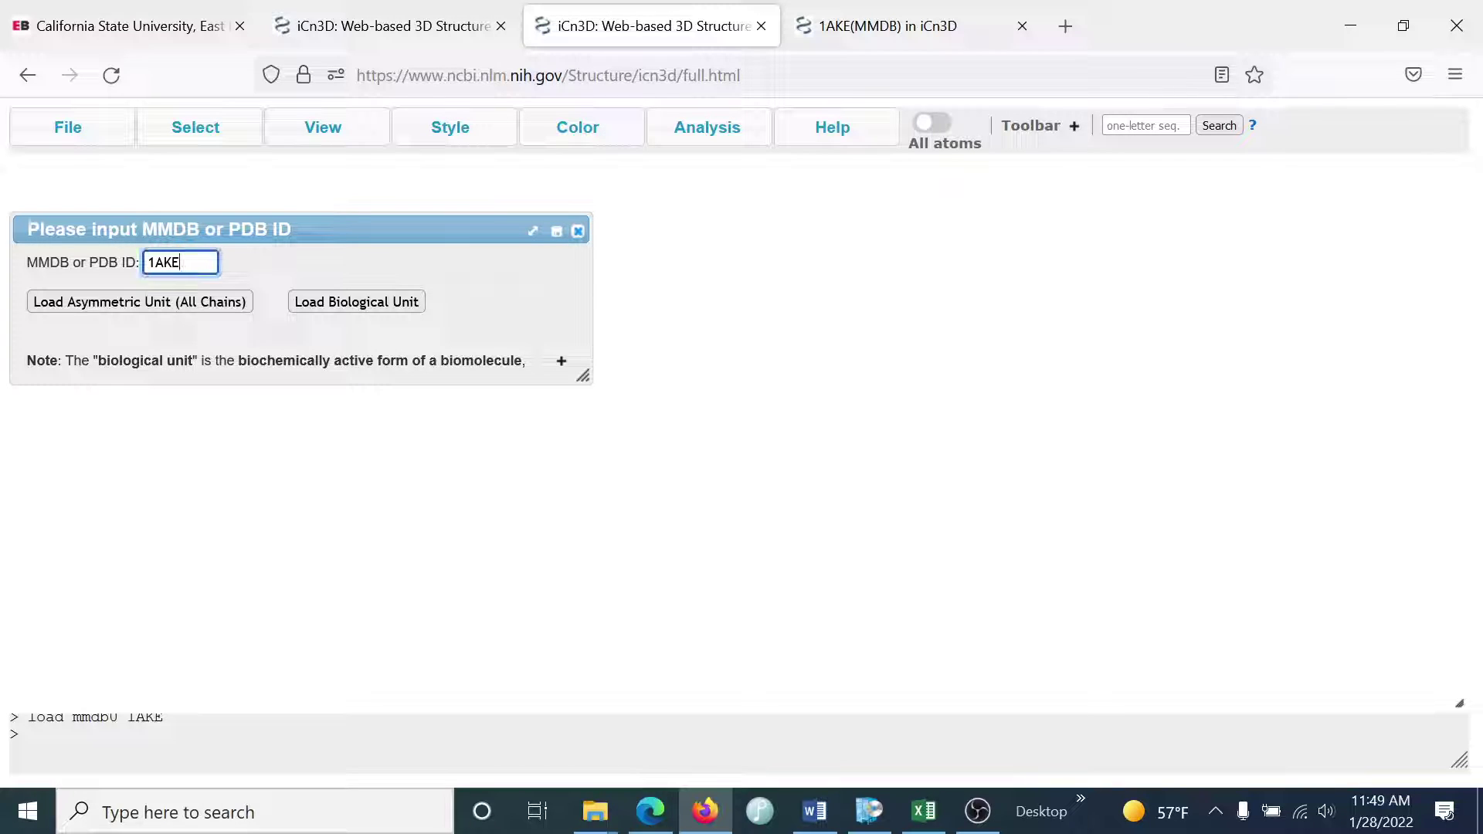
{"action": "key", "text": "ctrl+a"}
{"action": "type", "text": "4AKE"}
{"action": "left_click", "coordinate": [185, 306]}
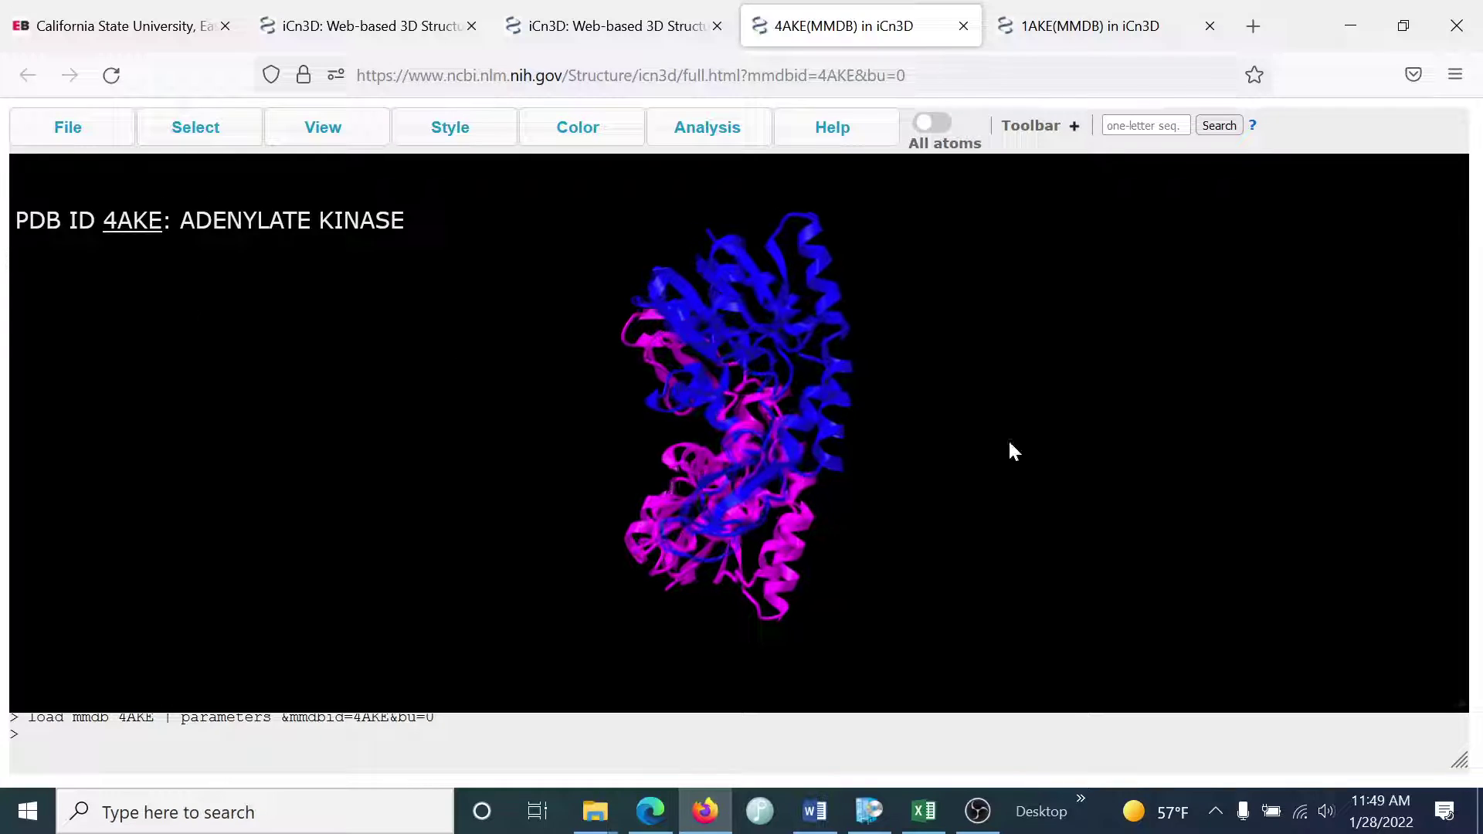
Step: Select chain 4AKE_B from the defined sets and hide it, leaving the magenta chain on display
{"action": "left_click_drag", "start_coordinate": [1018, 448], "coordinate": [1092, 294]}
{"action": "left_click", "coordinate": [315, 125]}
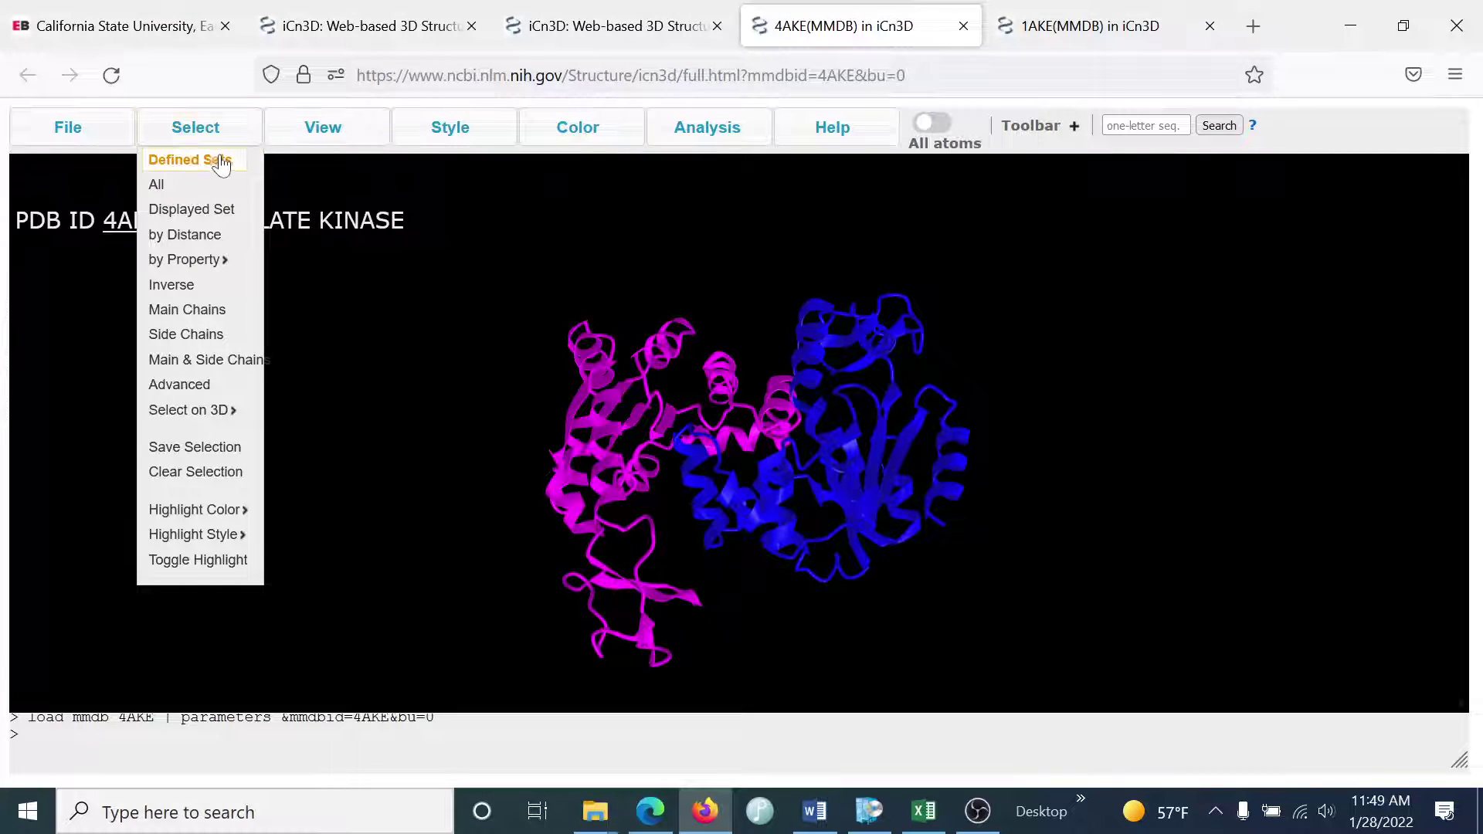
{"action": "left_click", "coordinate": [222, 163]}
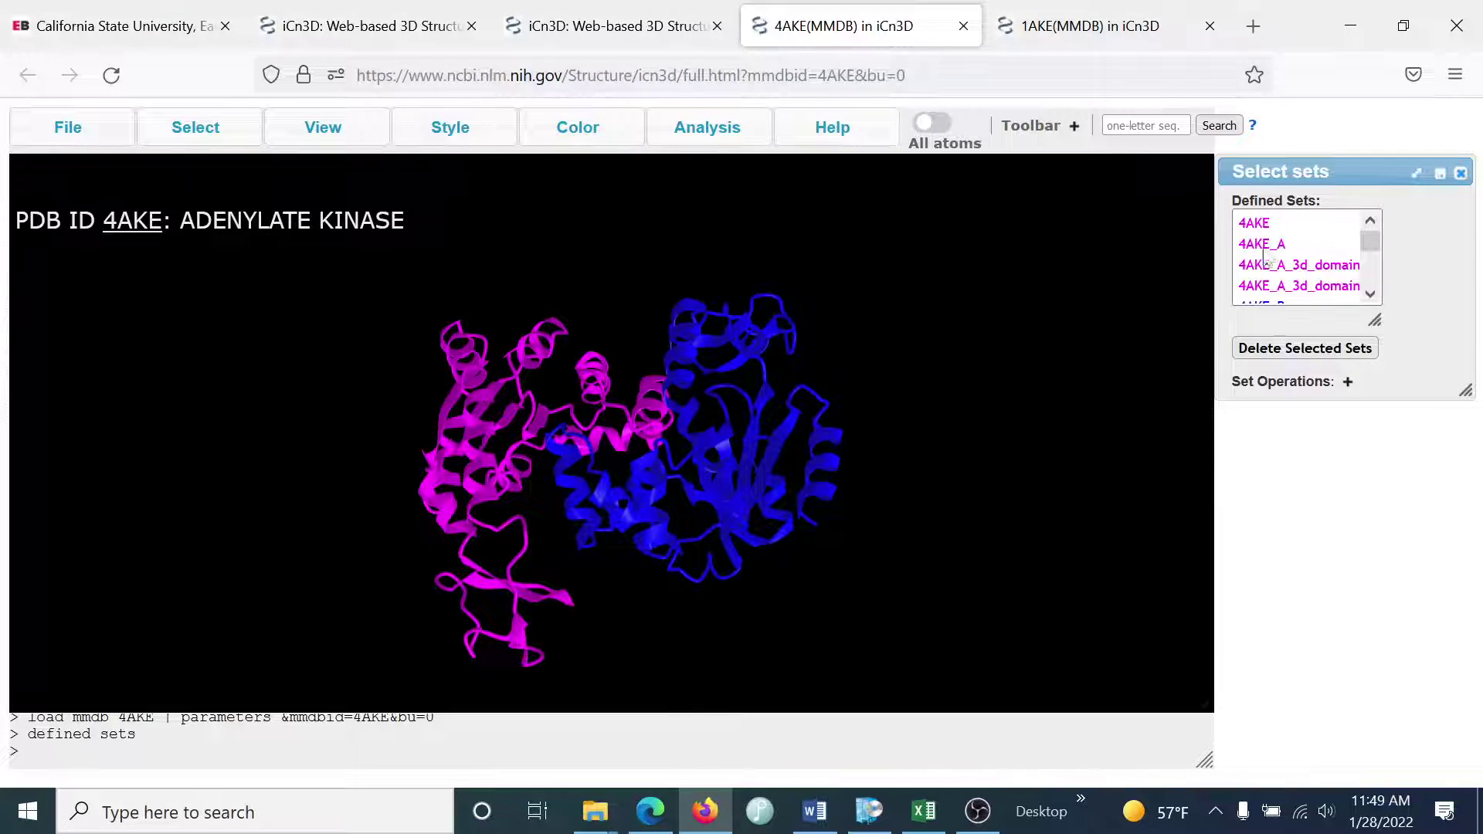
{"action": "scroll", "coordinate": [1369, 245], "scroll_direction": "down", "scroll_amount": 1}
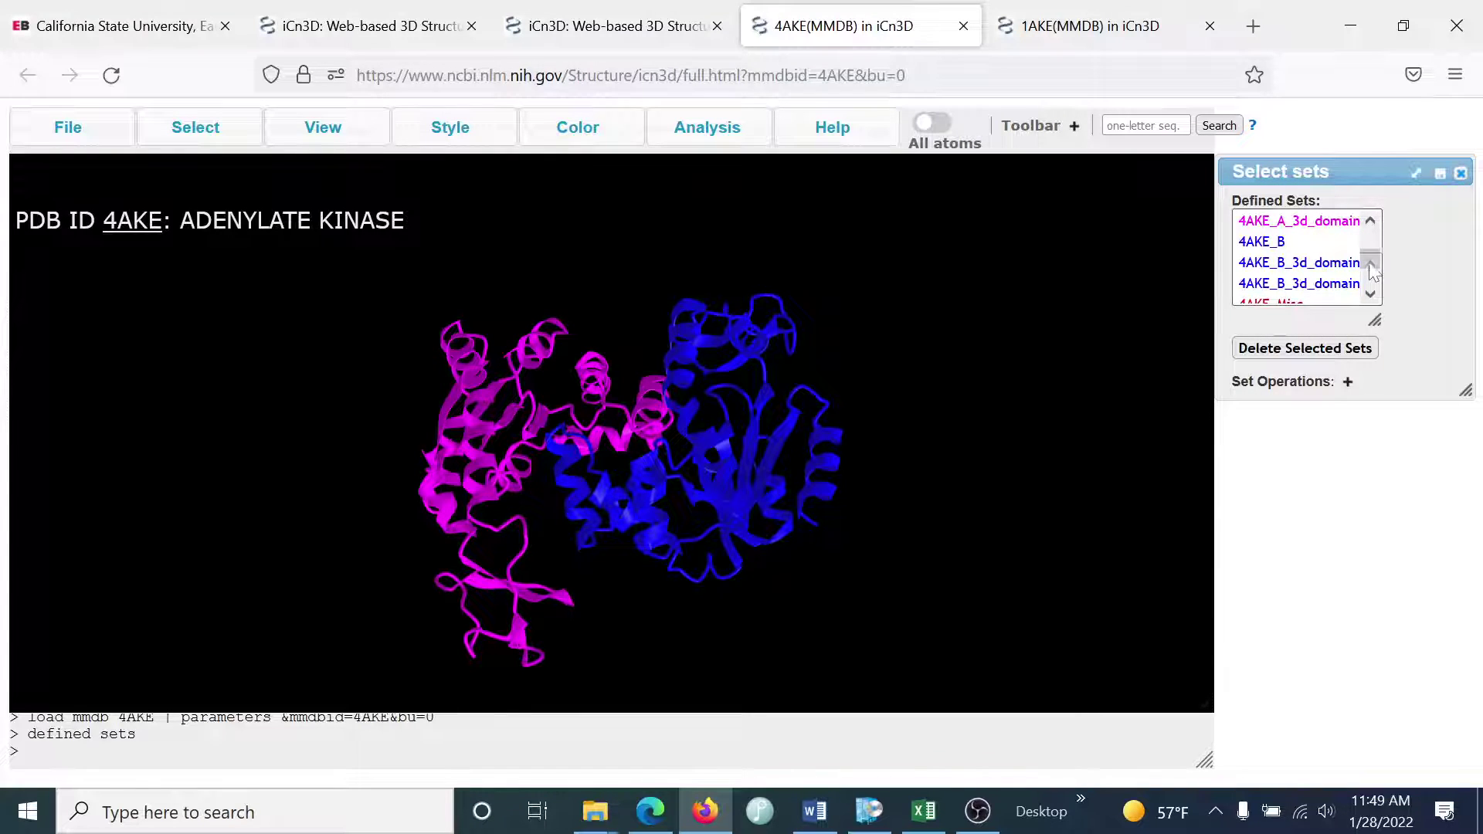
{"action": "left_click", "coordinate": [1260, 242]}
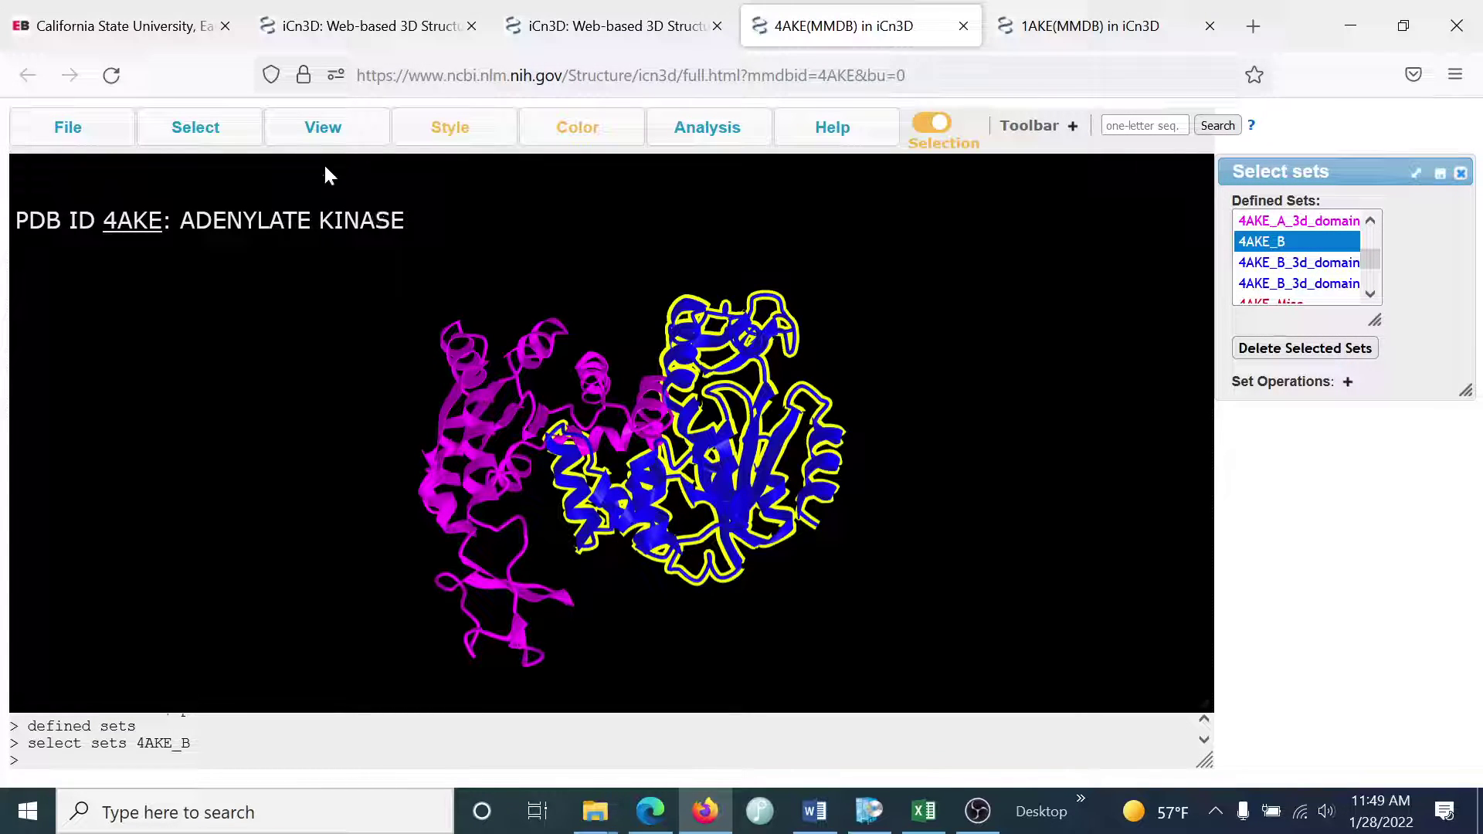
{"action": "mouse_move", "coordinate": [327, 150]}
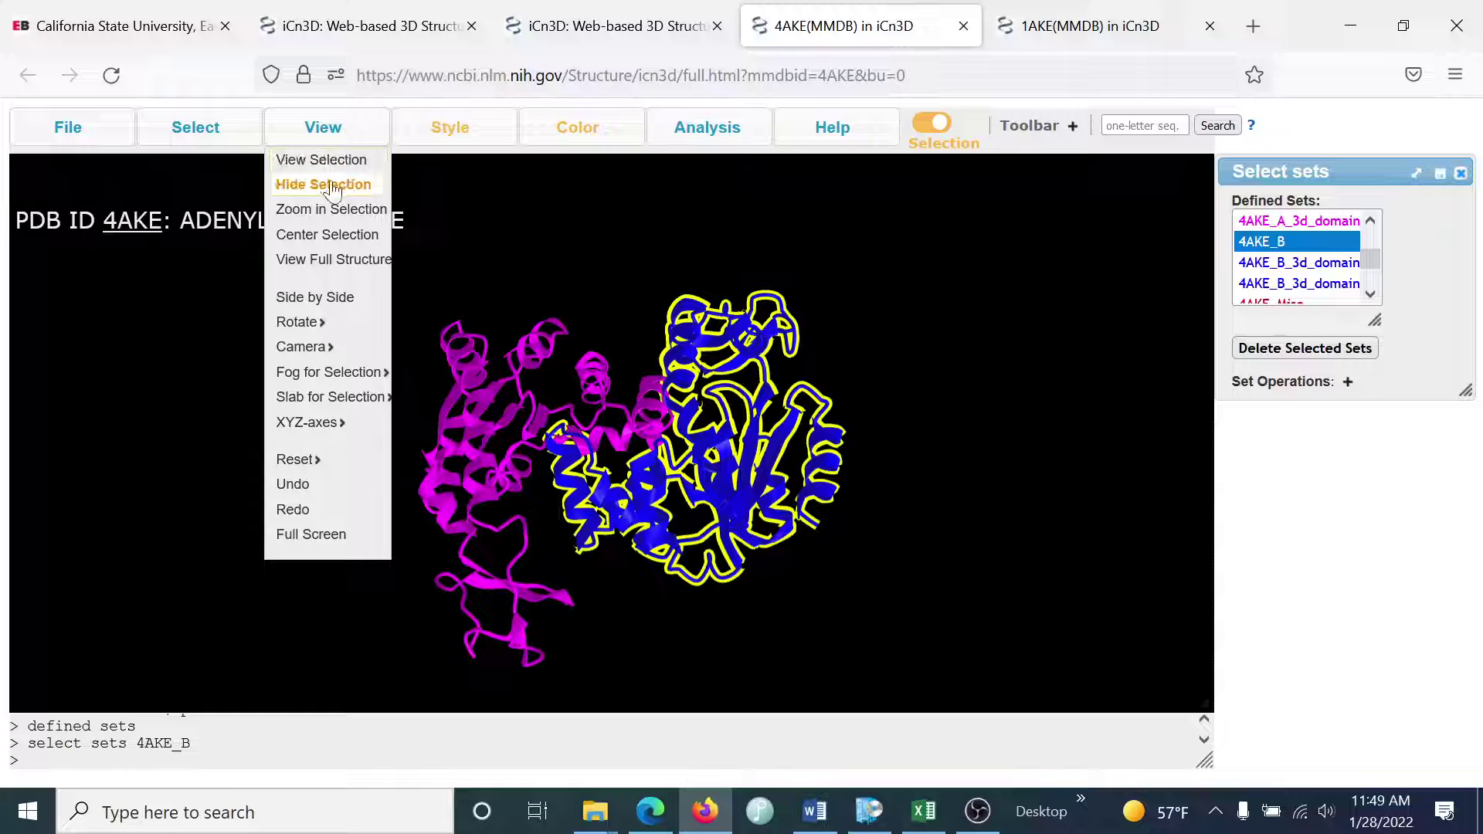
{"action": "left_click", "coordinate": [332, 187]}
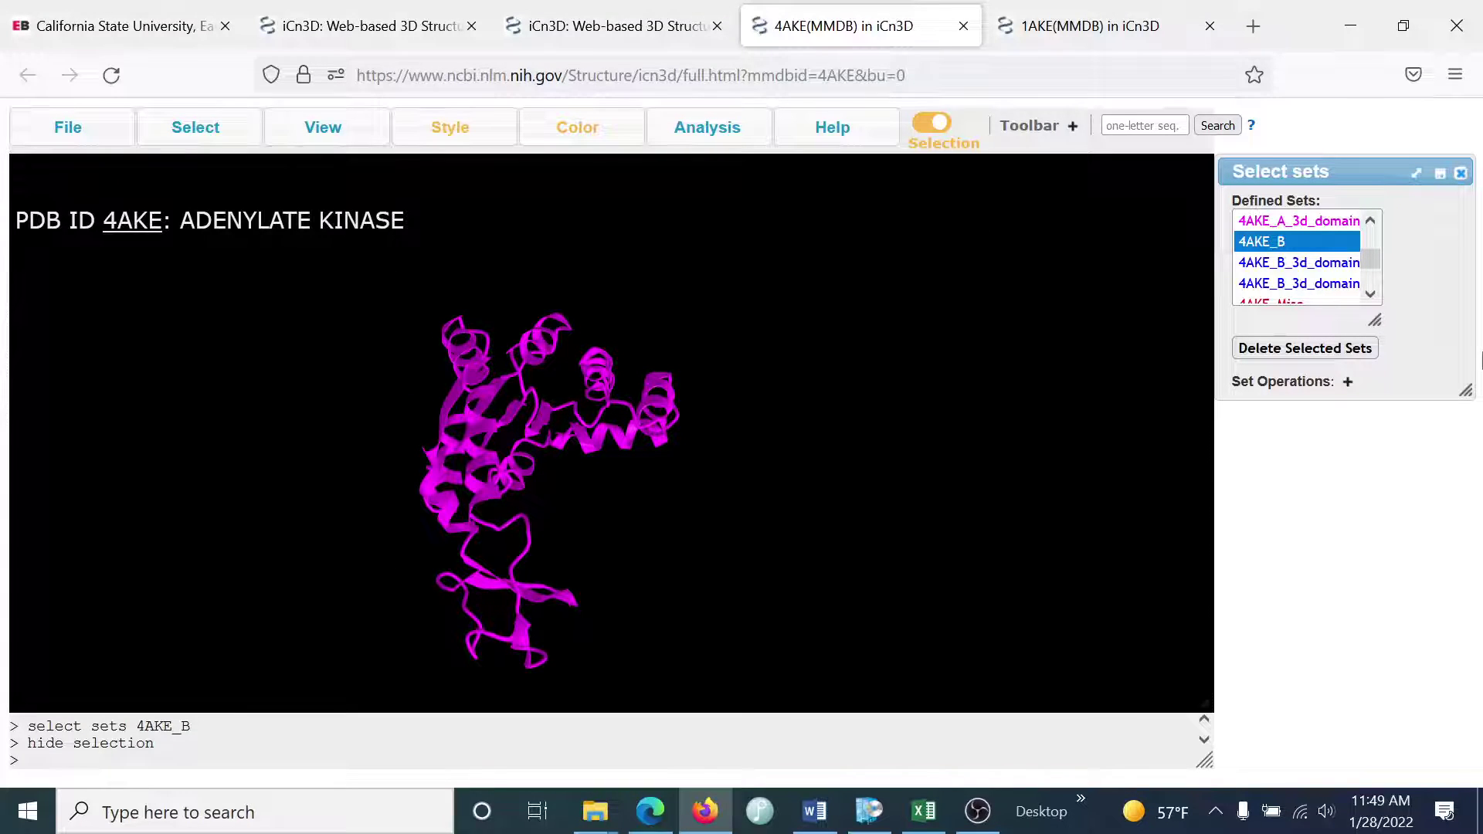
Step: Examine the remaining 4AKE chain up close from several angles and compare it with the 1AKE structure, selecting set 1AKE_B there
{"action": "scroll", "coordinate": [976, 309], "scroll_direction": "up", "scroll_amount": 2}
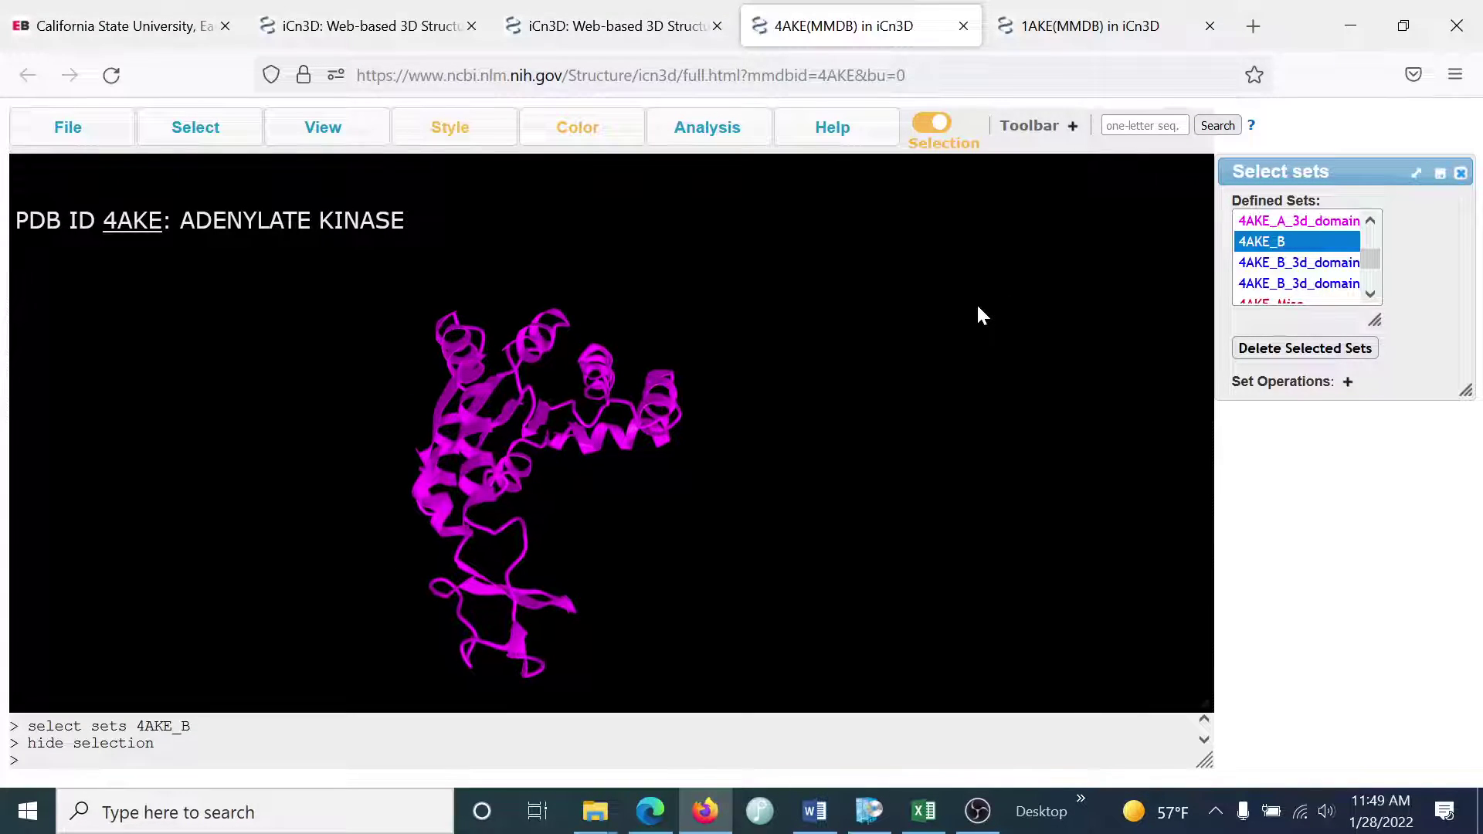
{"action": "scroll", "coordinate": [975, 303], "scroll_direction": "up", "scroll_amount": 2}
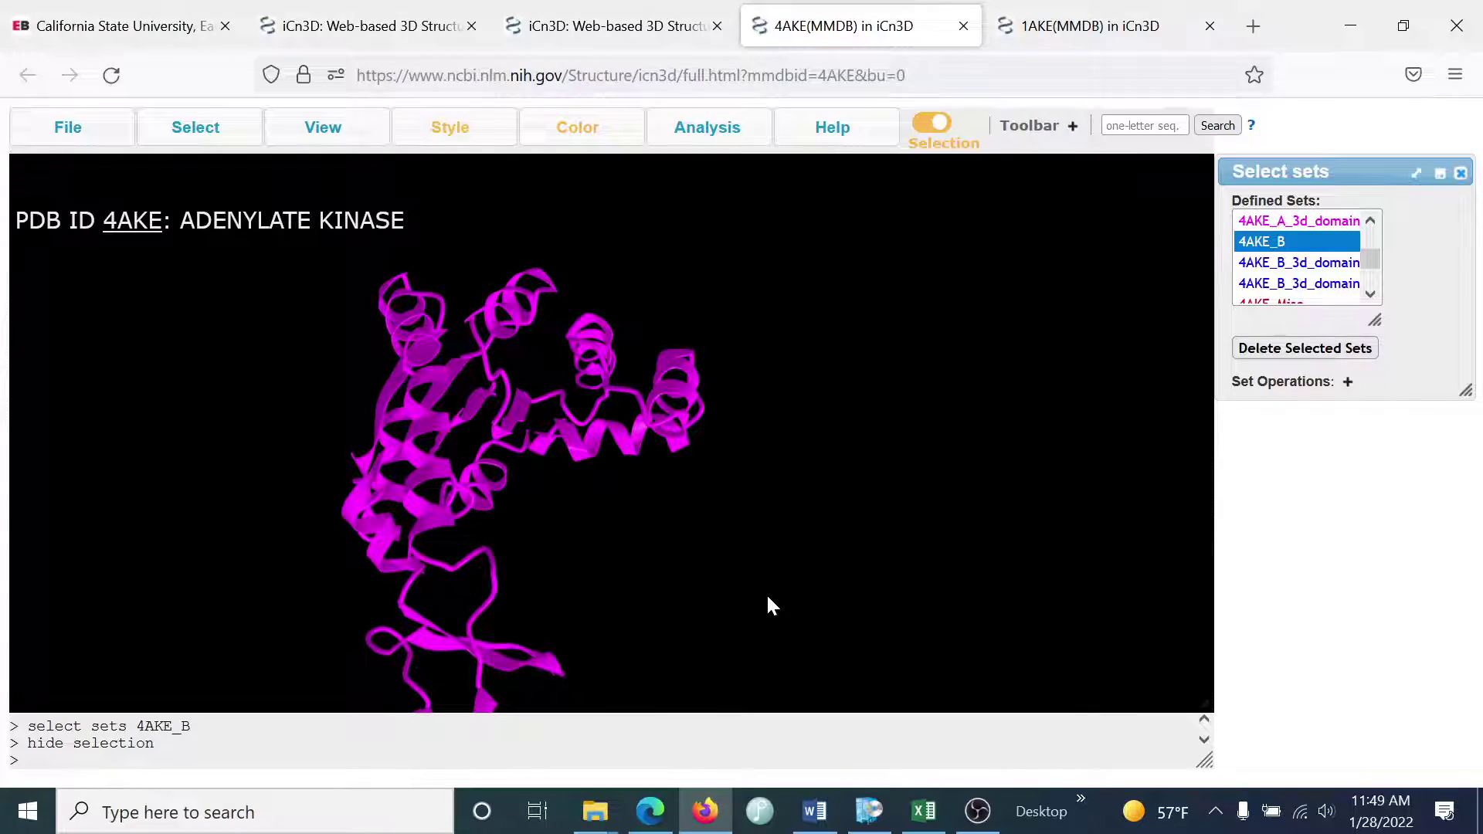
{"action": "left_click", "coordinate": [789, 564]}
{"action": "left_click_drag", "start_coordinate": [791, 569], "coordinate": [990, 352]}
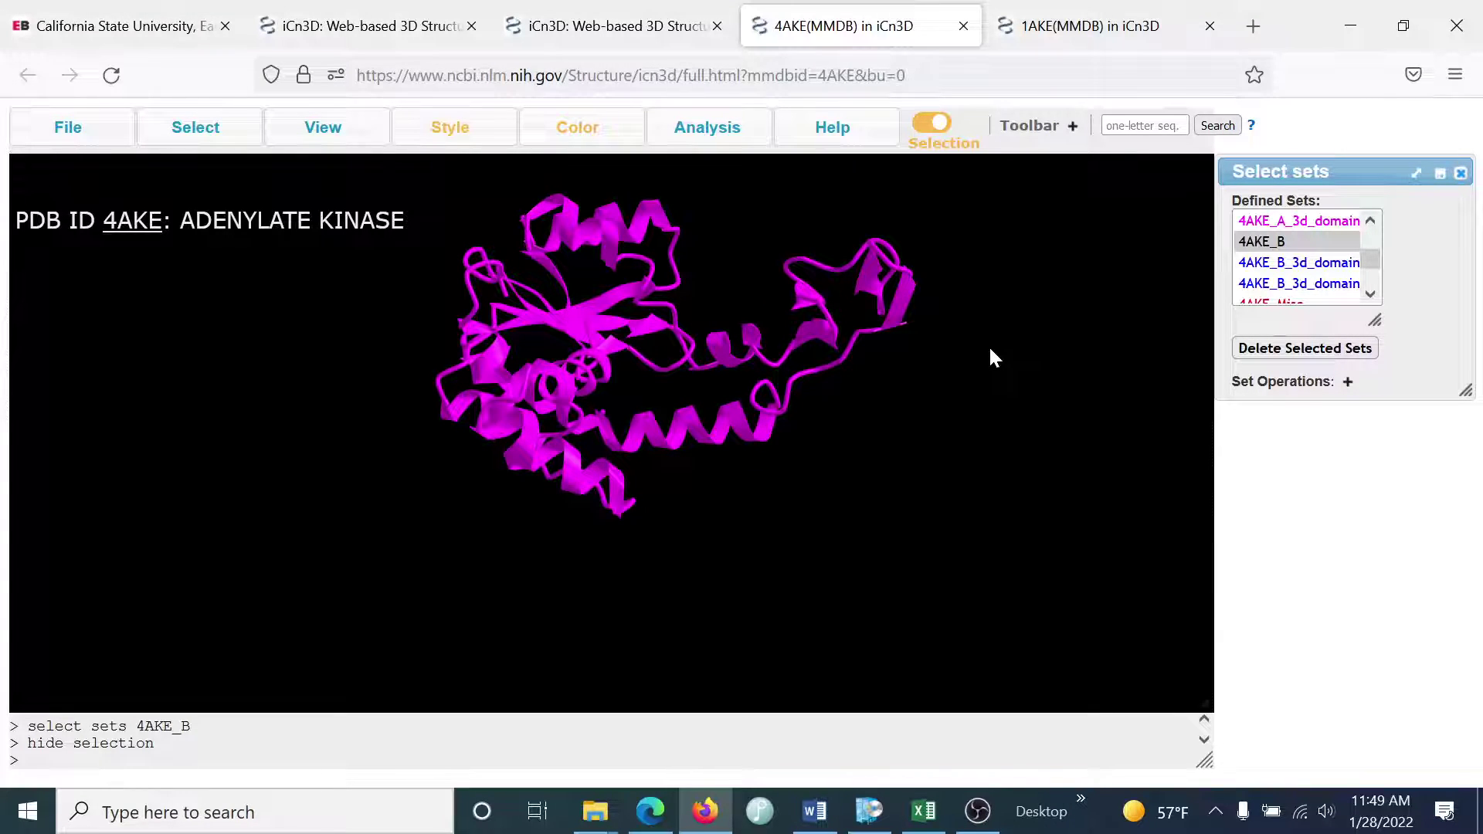
{"action": "left_click_drag", "start_coordinate": [990, 349], "coordinate": [1002, 442]}
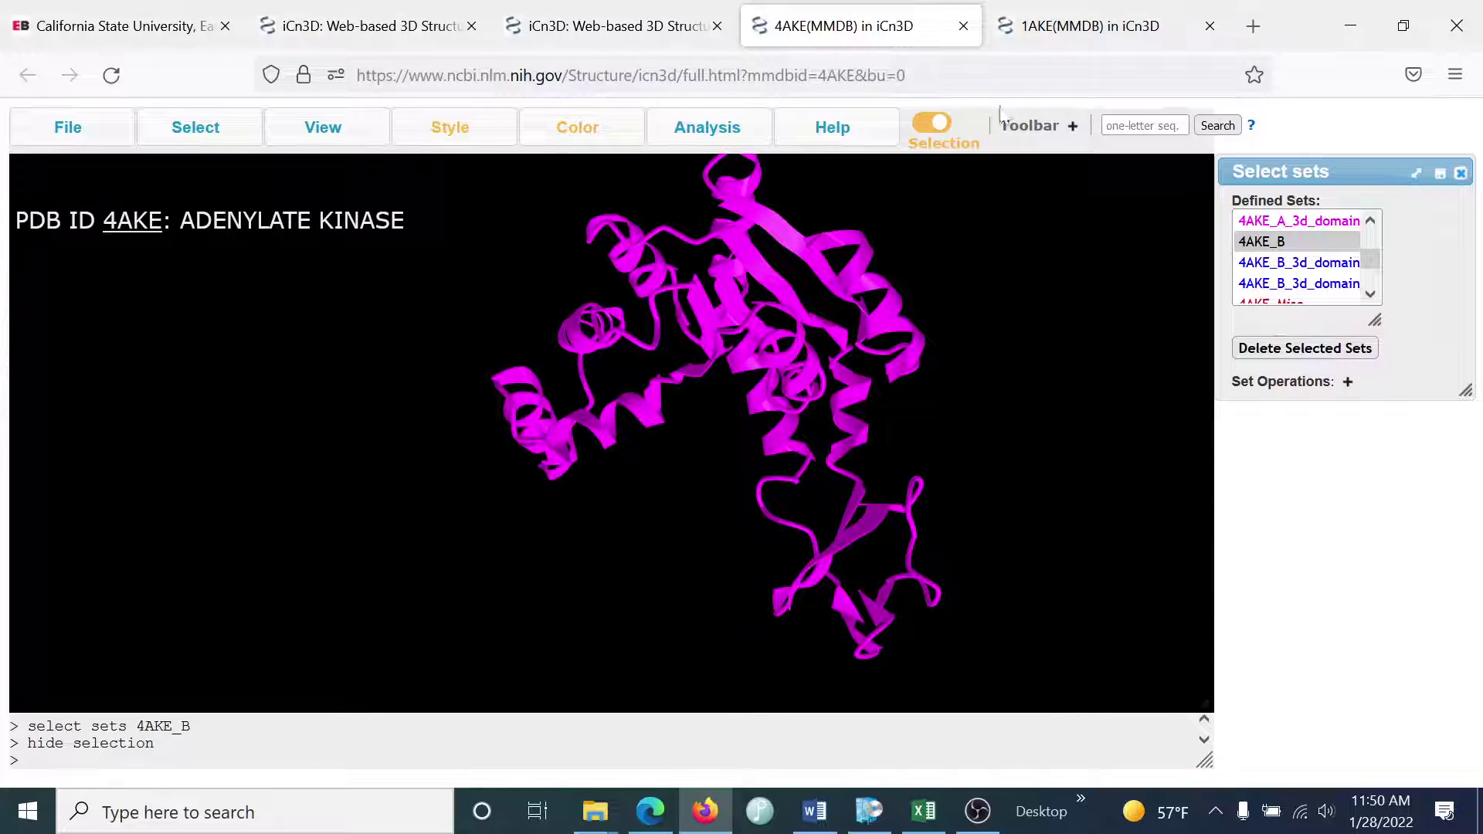
{"action": "left_click", "coordinate": [1070, 27]}
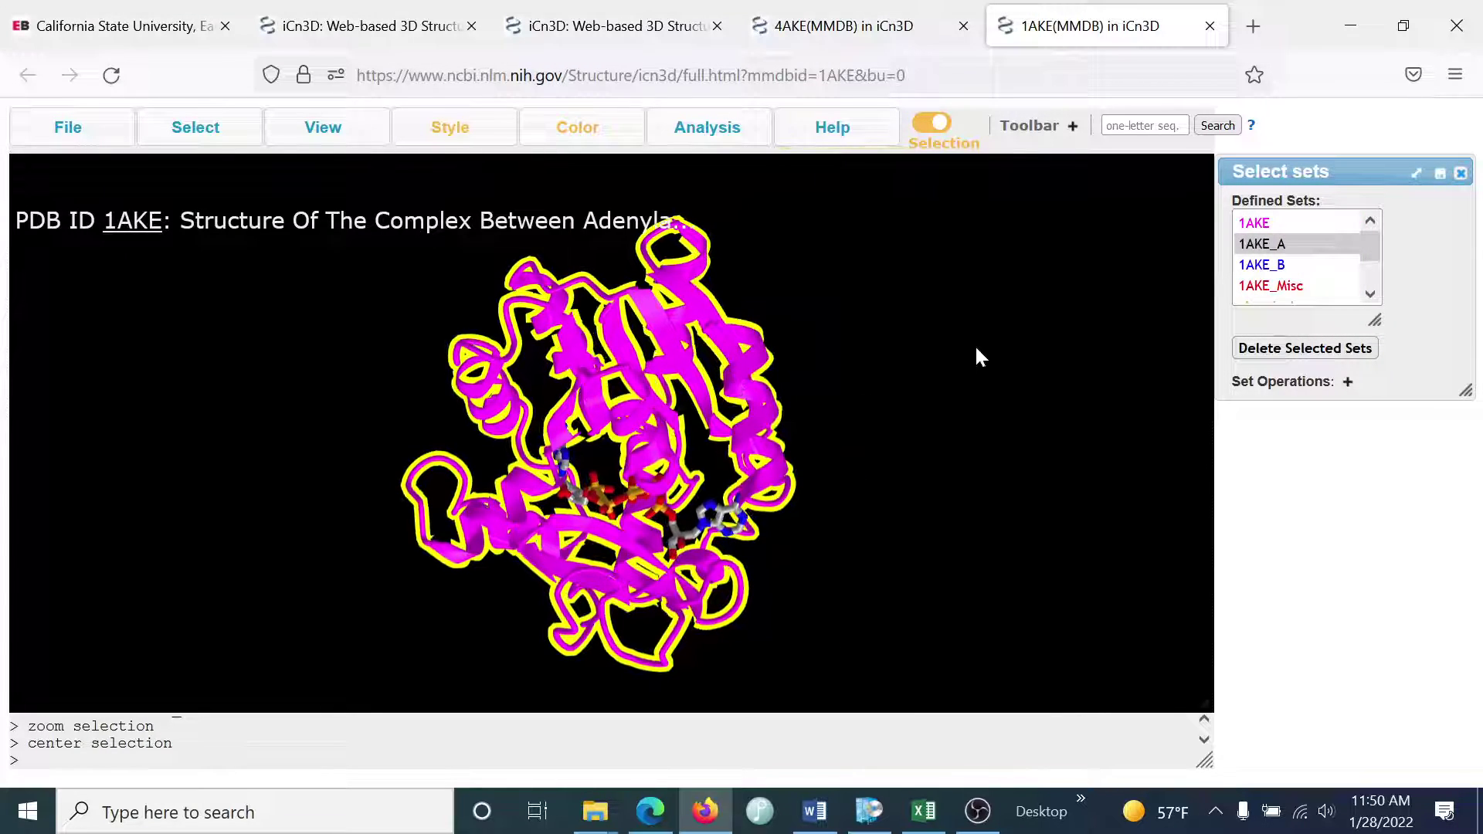
{"action": "left_click", "coordinate": [1261, 265]}
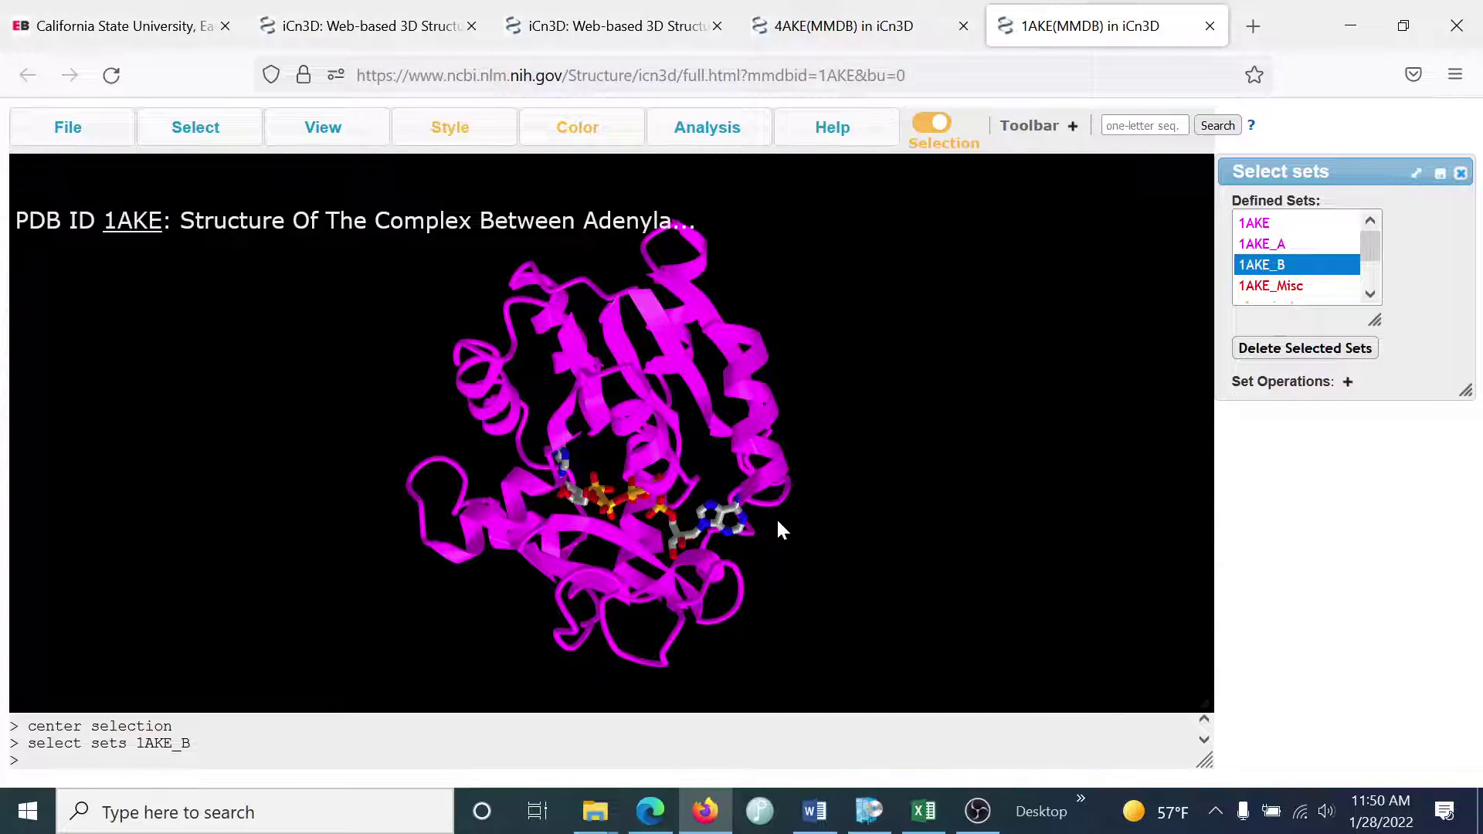
Step: Return to the 4AKE structure and run a structure-to-structure alignment of 4AKE with 1AKE, superposing all matching molecules
{"action": "left_click", "coordinate": [867, 30]}
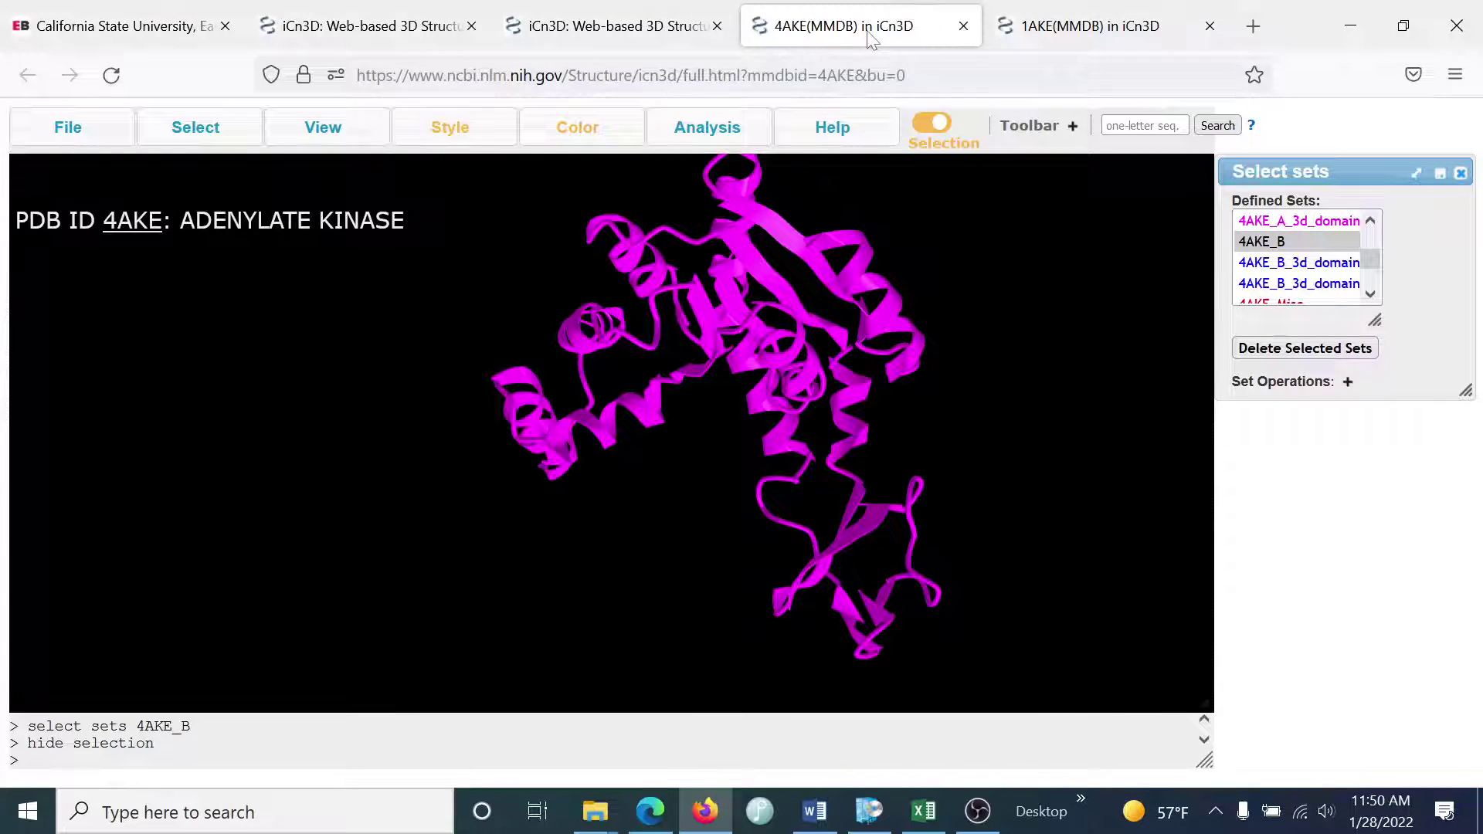
{"action": "left_click", "coordinate": [74, 138]}
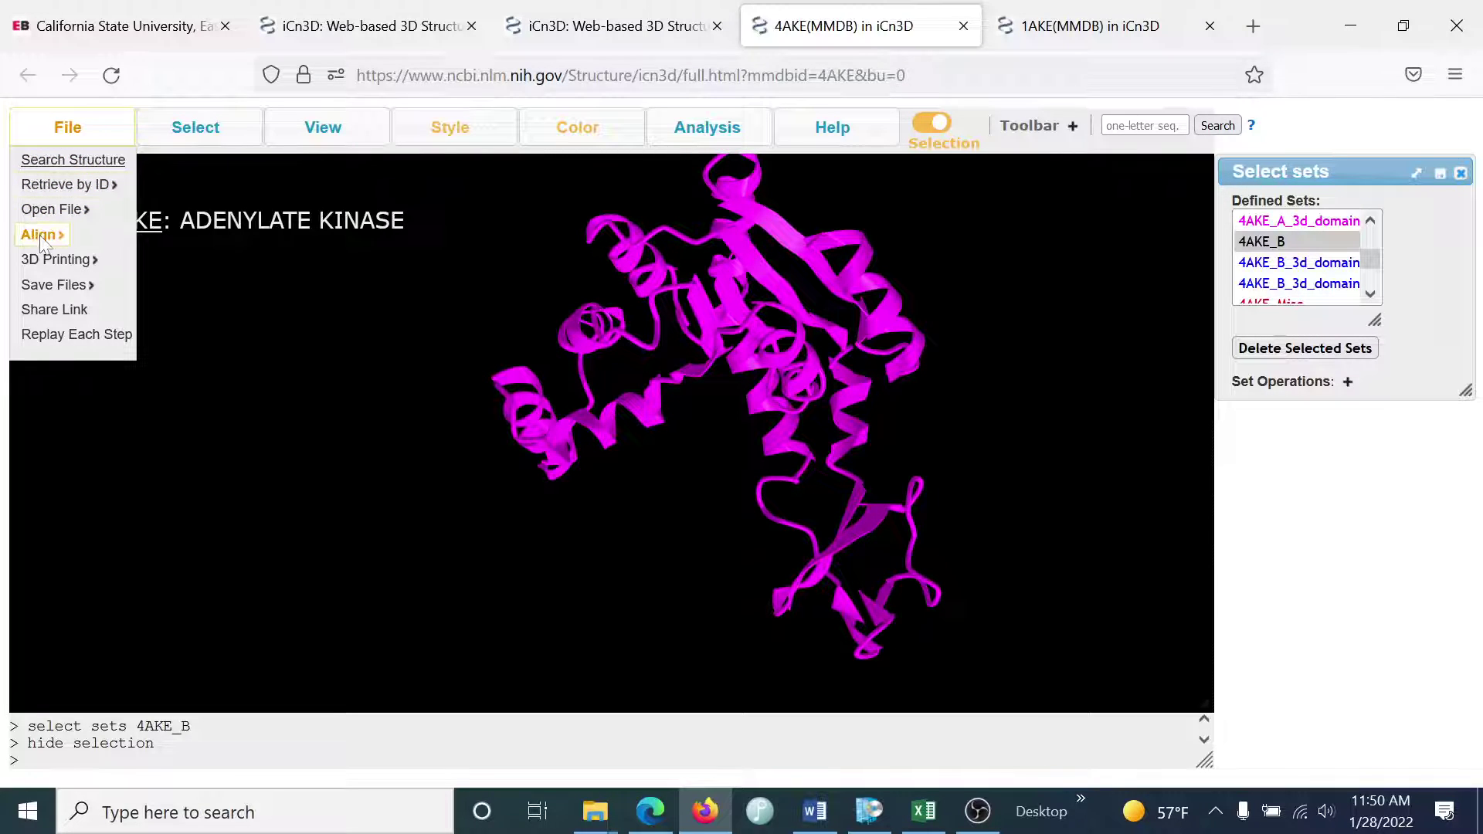
{"action": "mouse_move", "coordinate": [39, 234]}
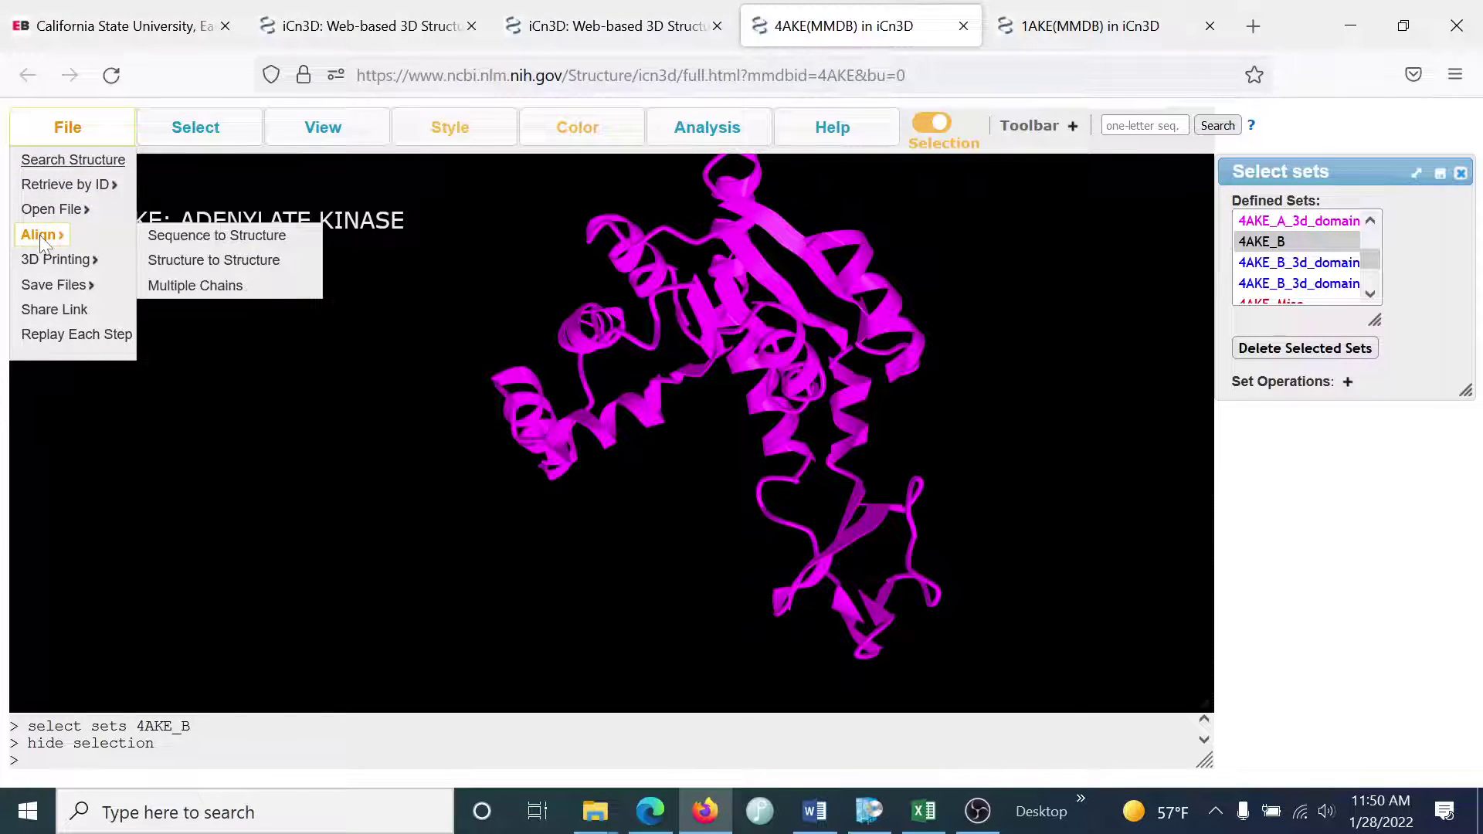
{"action": "left_click", "coordinate": [201, 264]}
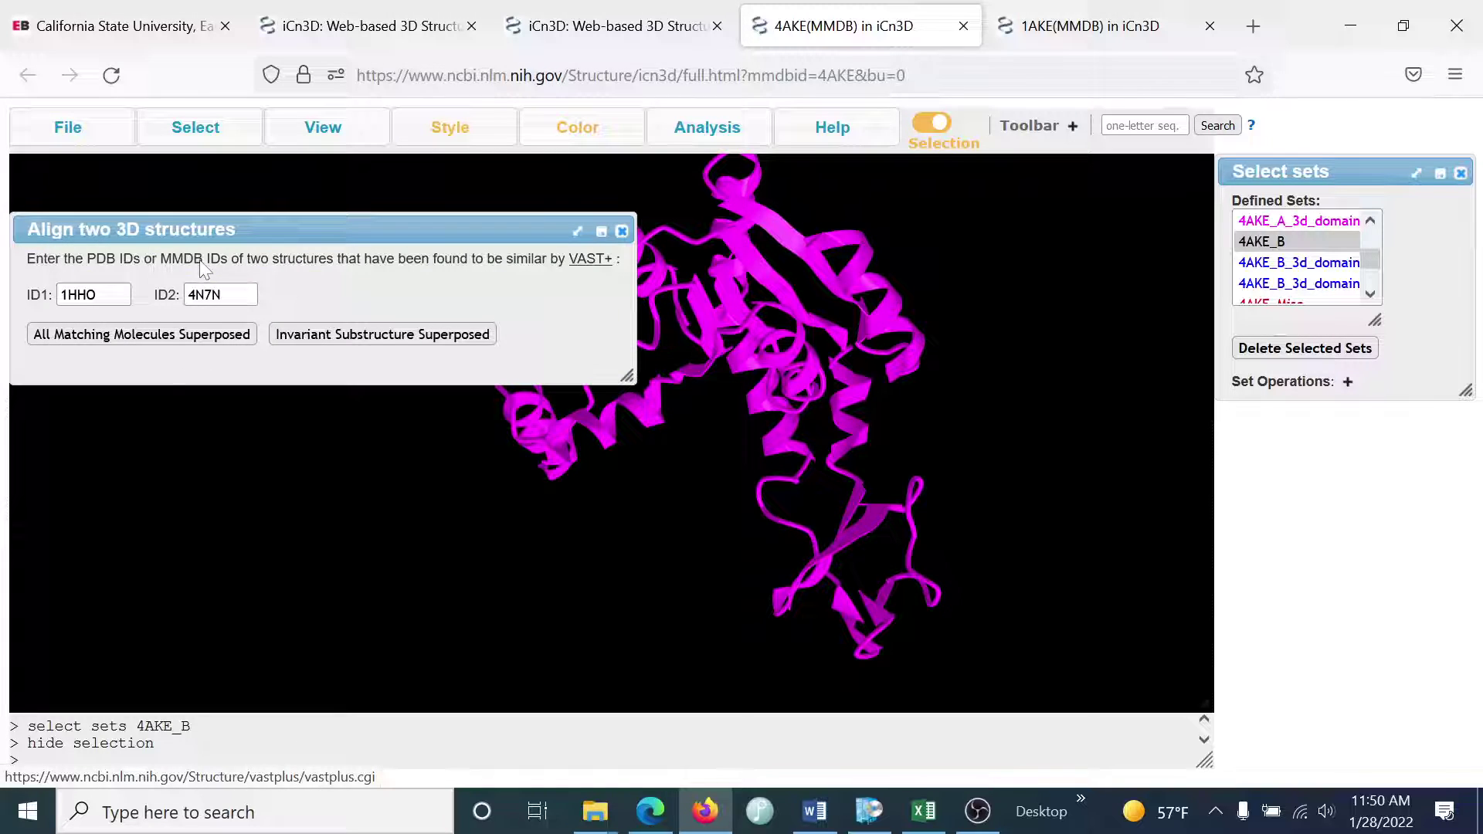
{"action": "double_click", "coordinate": [77, 295]}
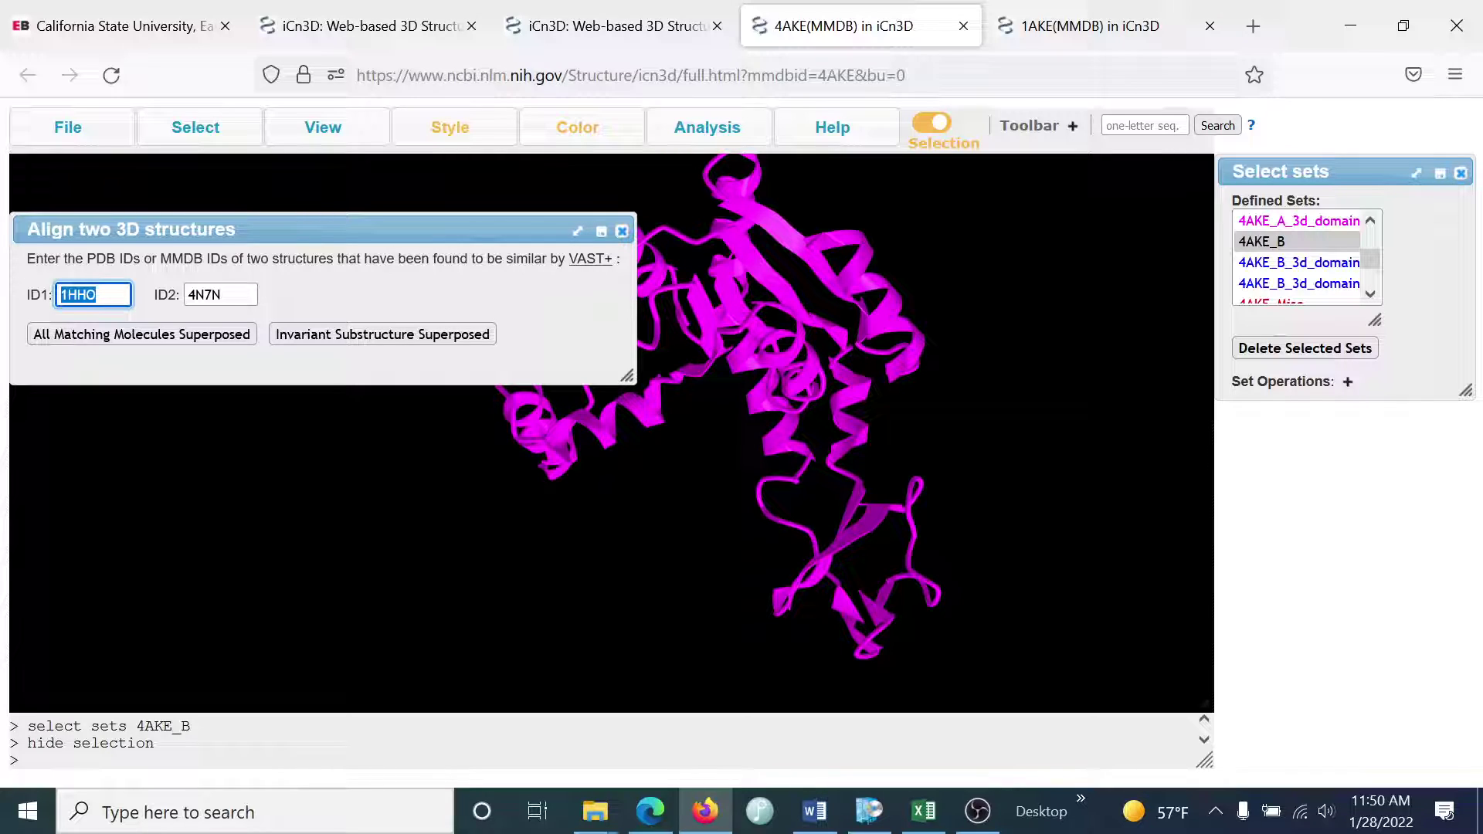
{"action": "type", "text": "4AKE"}
{"action": "key", "text": "Tab"}
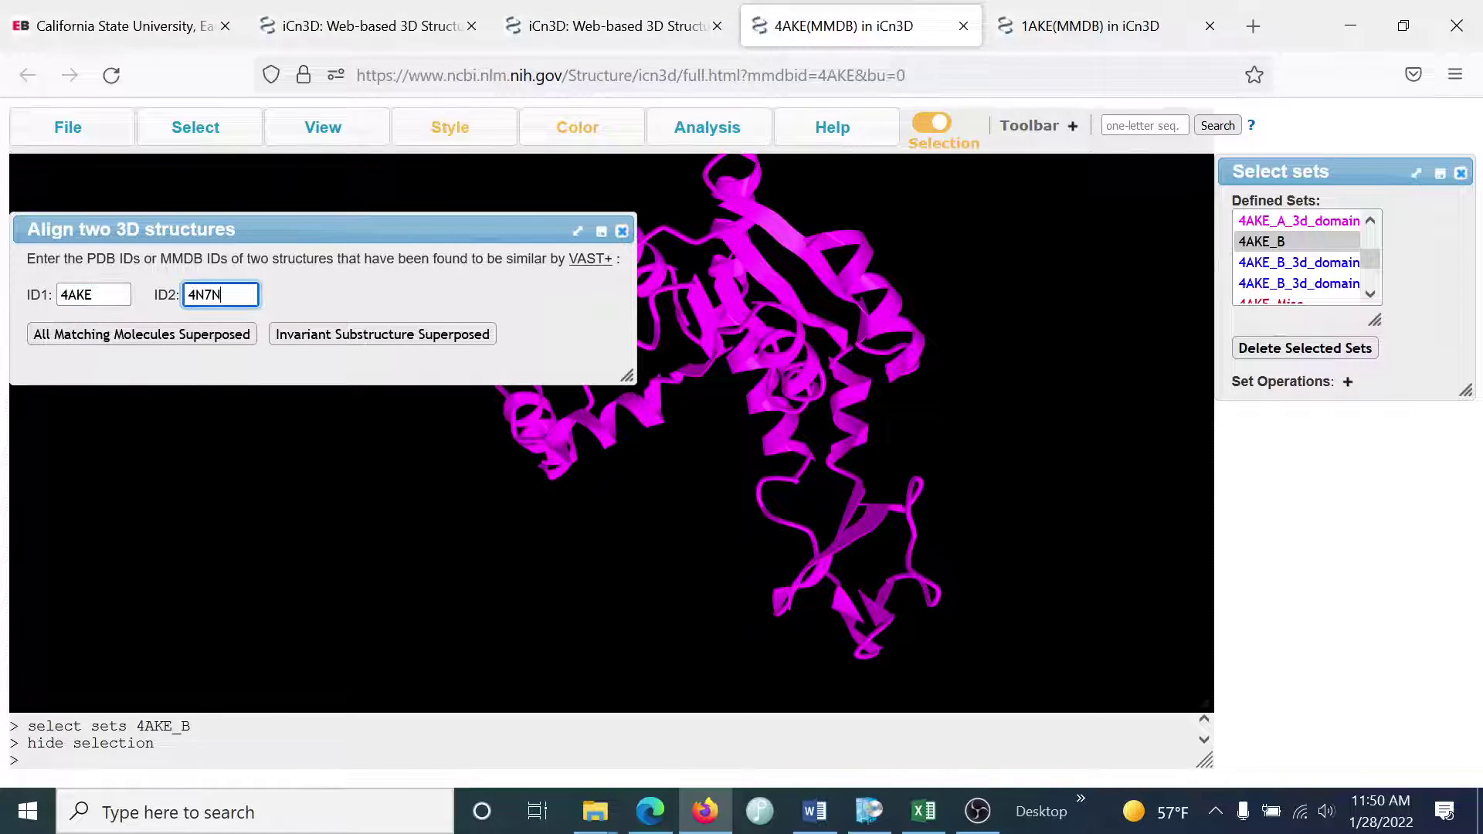
{"action": "type", "text": "1AKE"}
{"action": "left_click", "coordinate": [140, 335]}
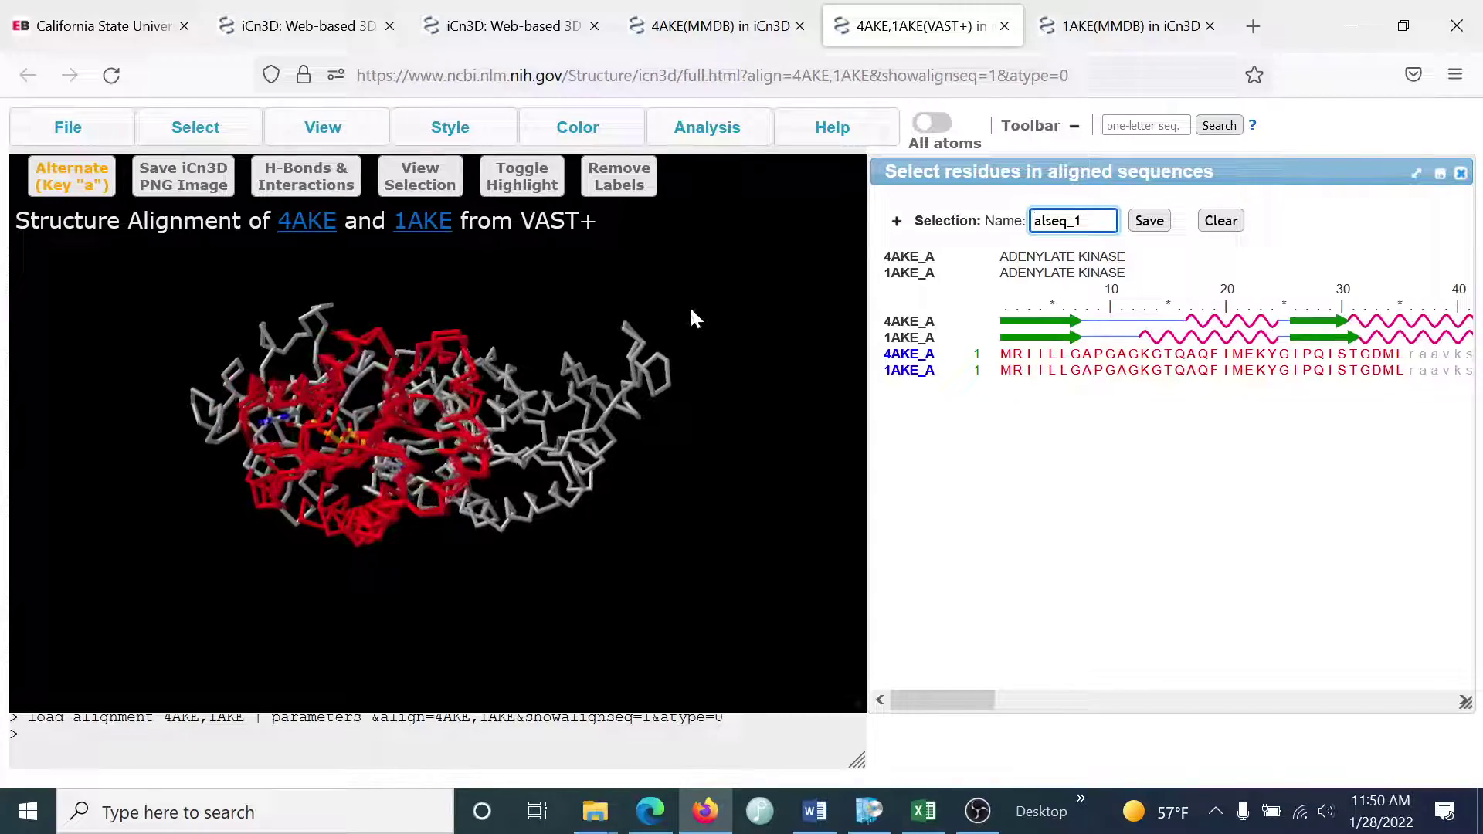
Step: Set 3D selection to whole chains in the alignment, pick the unaligned grey chain 4AKE_B and hide it
{"action": "left_click_drag", "start_coordinate": [691, 309], "coordinate": [677, 485]}
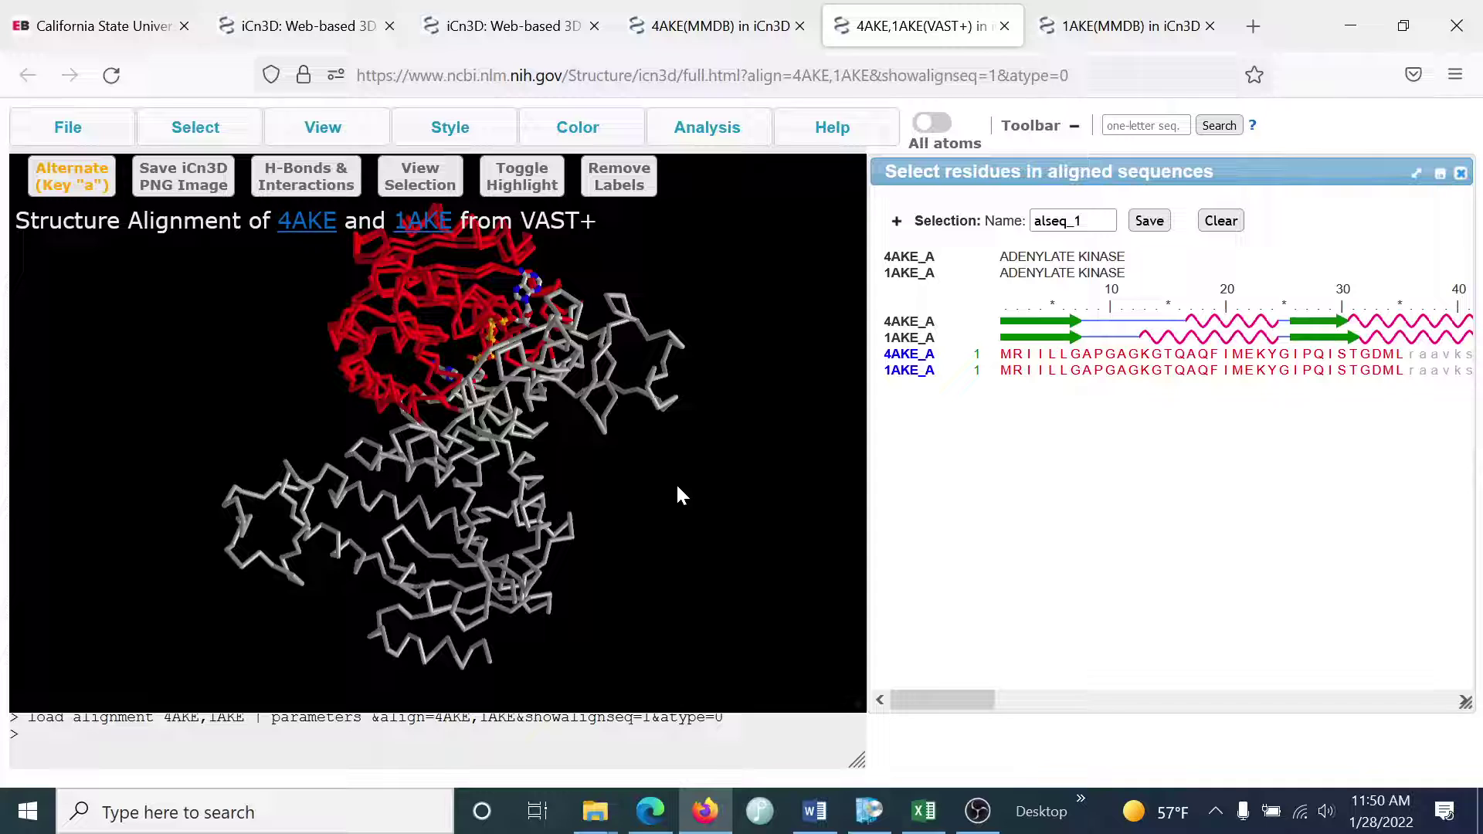
{"action": "left_click", "coordinate": [232, 133]}
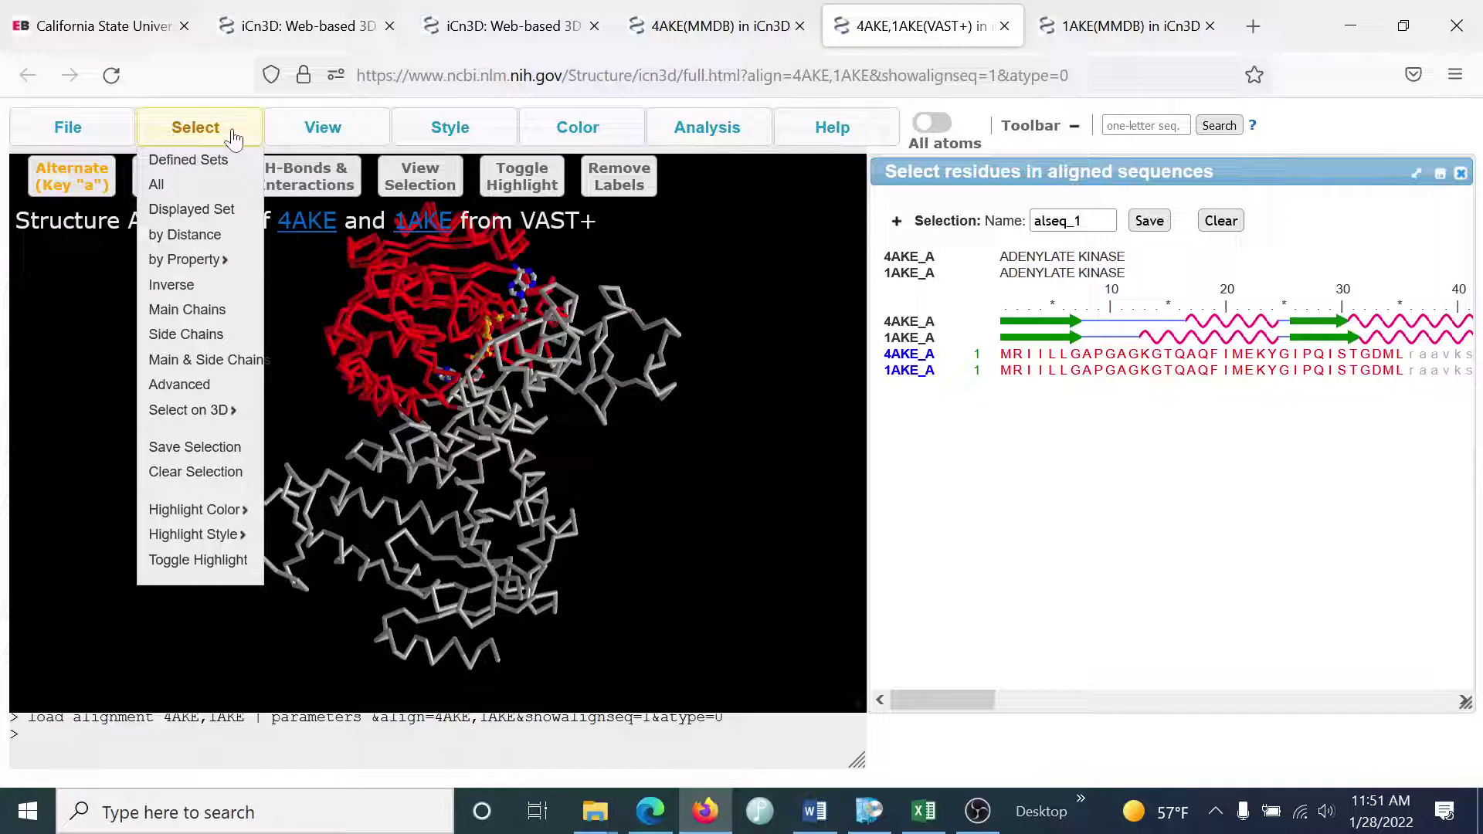
{"action": "mouse_move", "coordinate": [198, 411]}
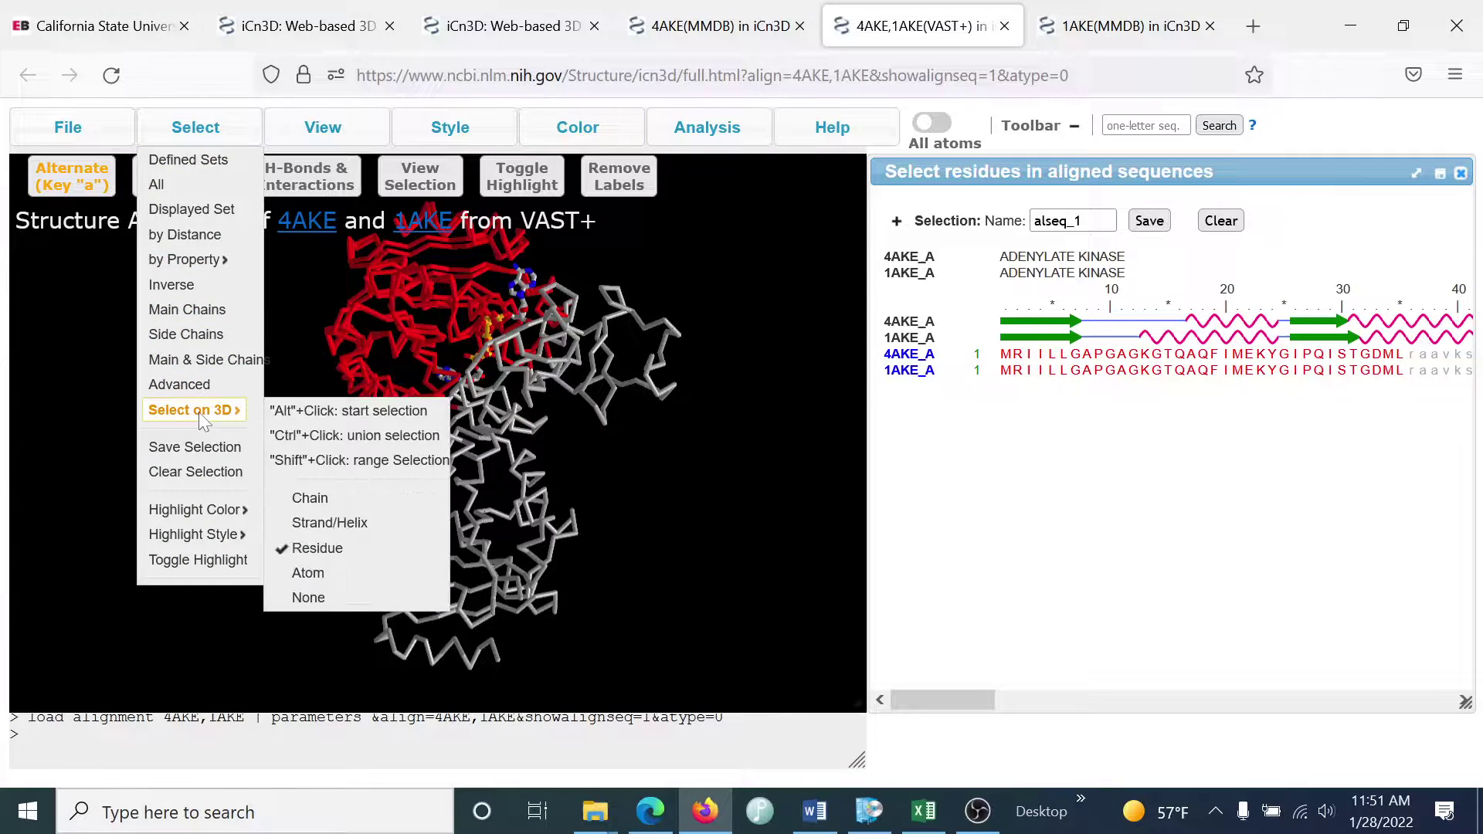
{"action": "left_click", "coordinate": [325, 499]}
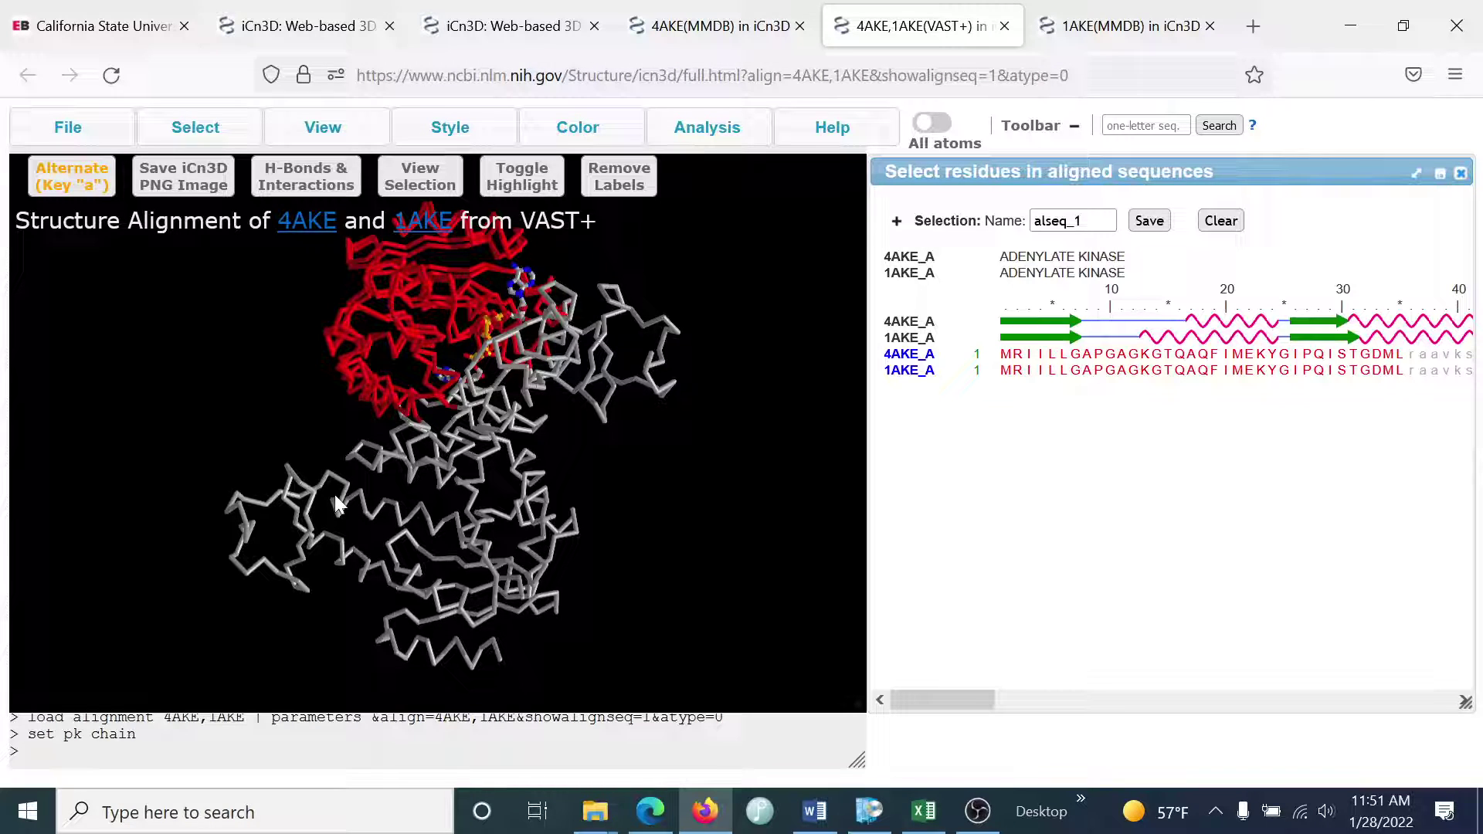
{"action": "left_click", "coordinate": [344, 499], "text": "alt"}
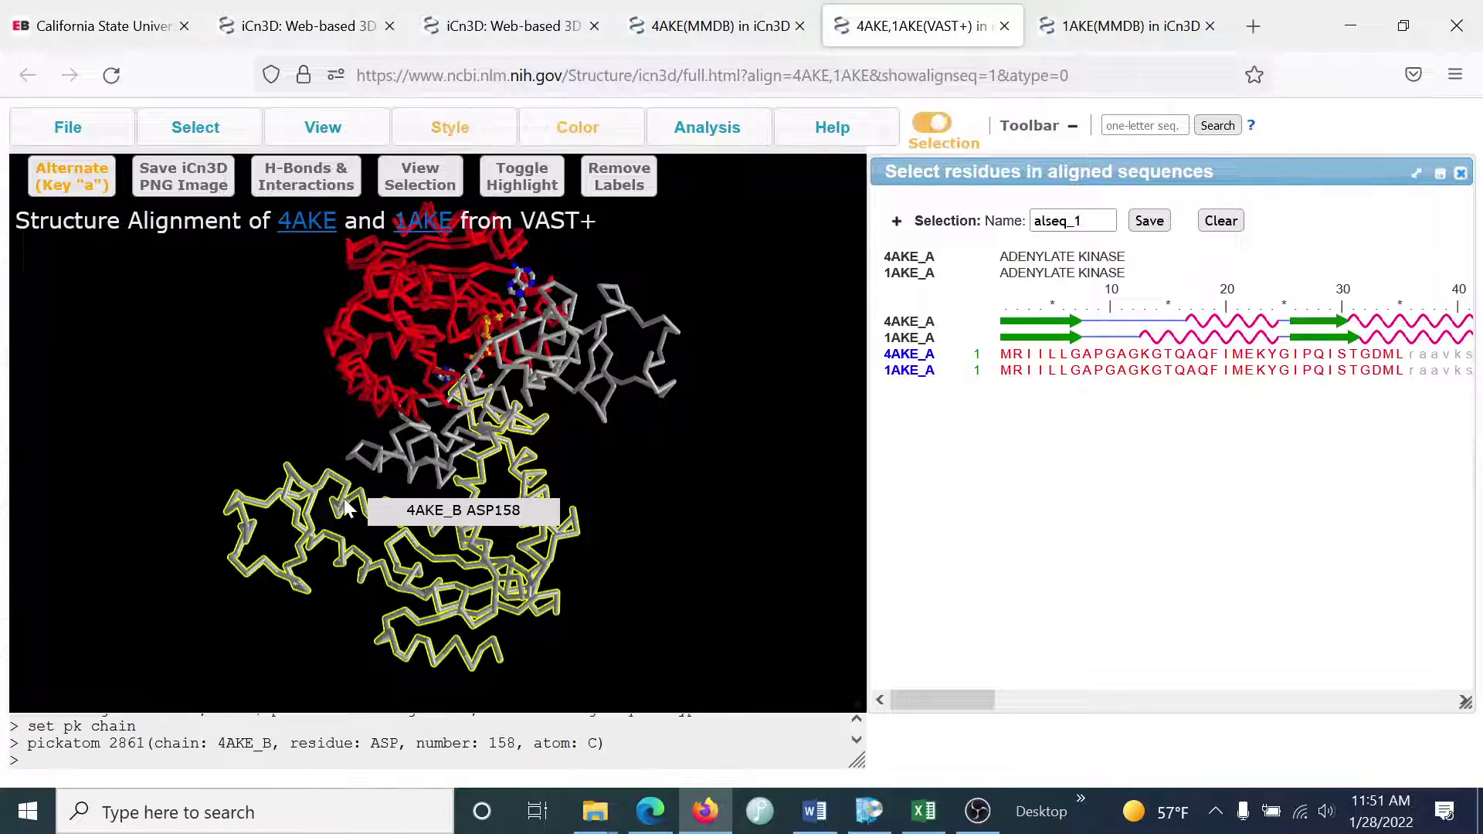
{"action": "left_click", "coordinate": [319, 130]}
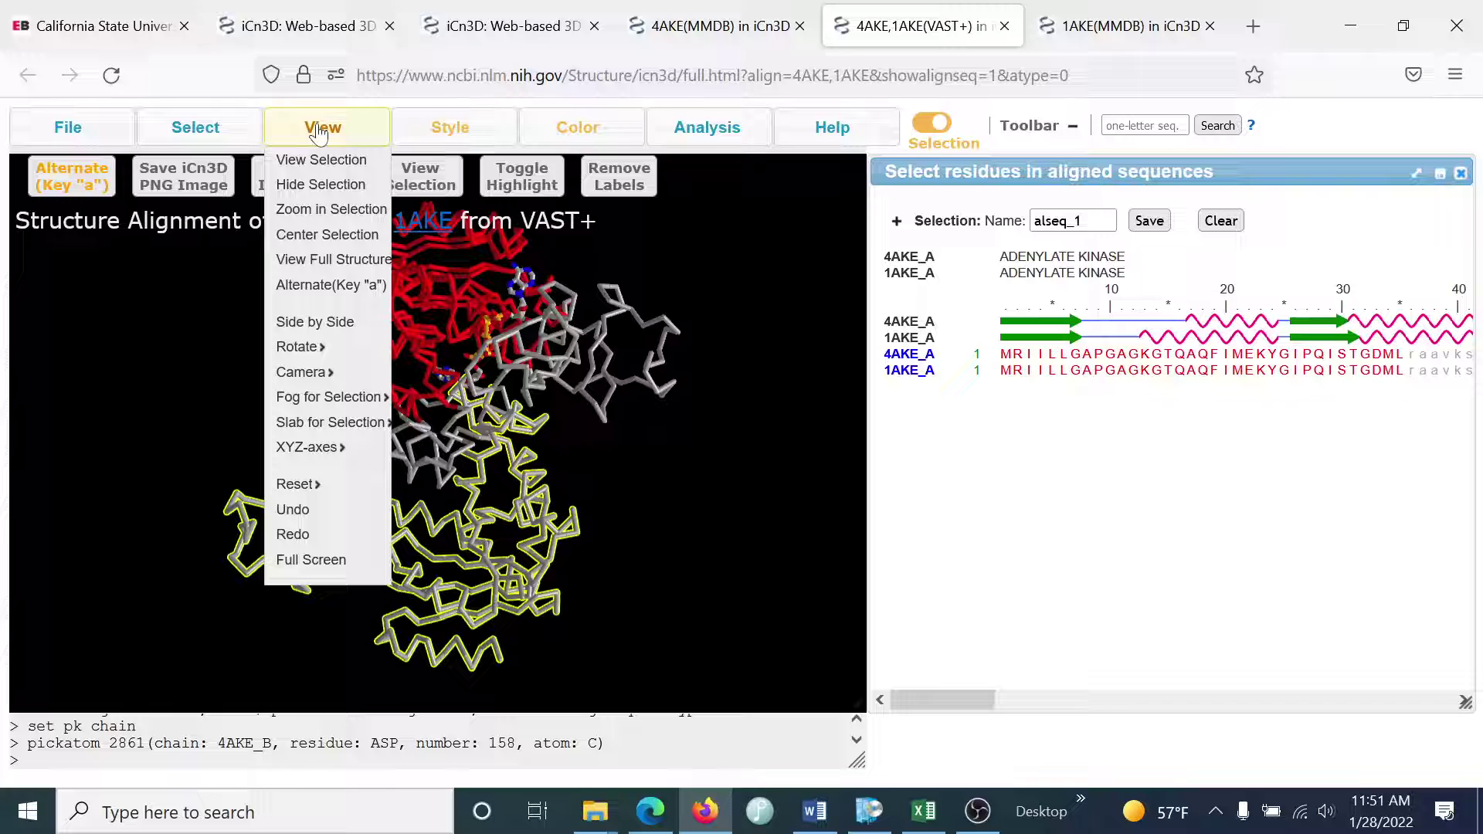
{"action": "left_click", "coordinate": [319, 187]}
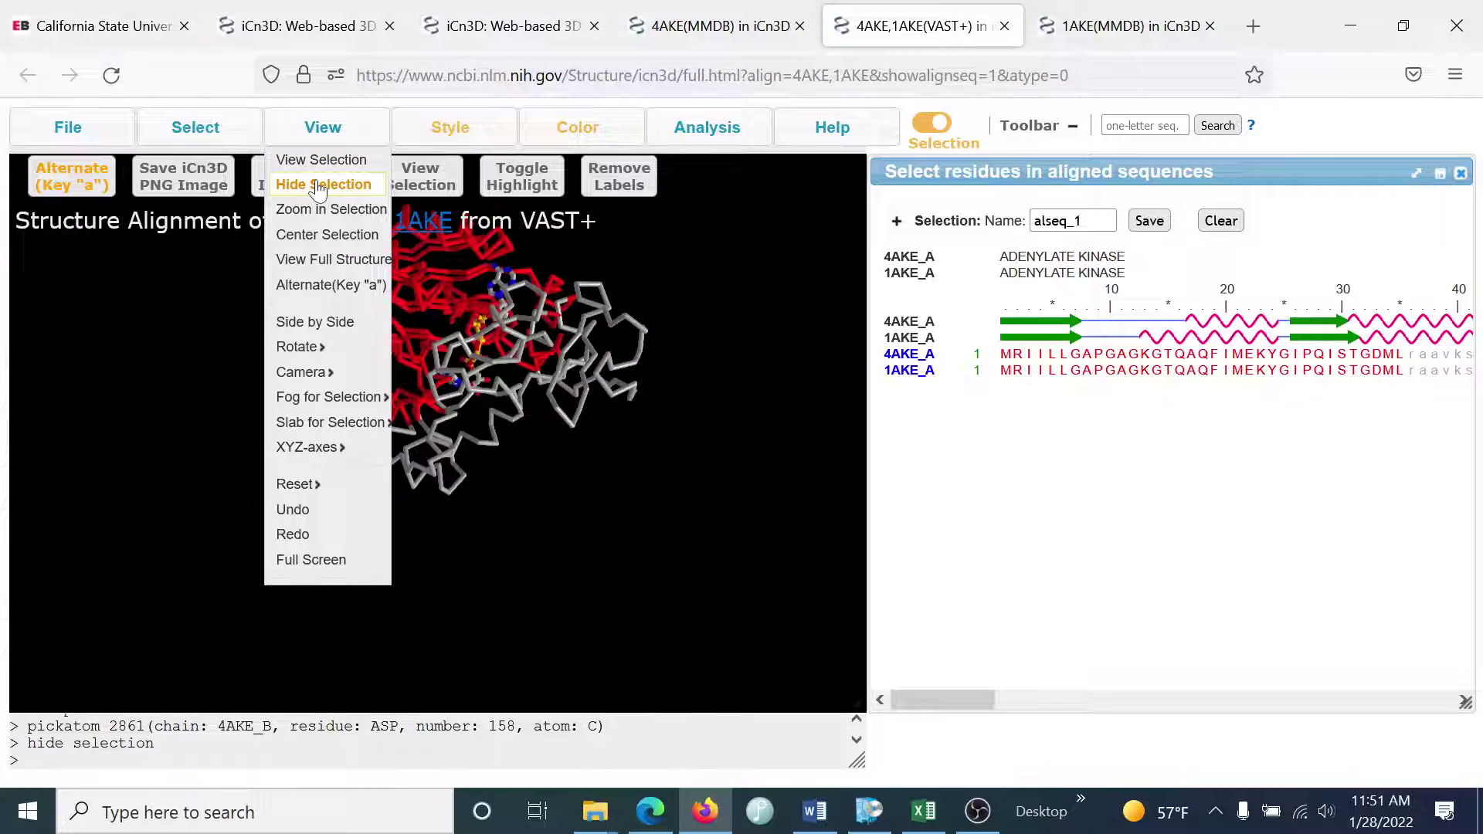
Step: Inspect the superposed chains and select the unaligned residues 36 to 60 of 4AKE_A in the aligned sequences
{"action": "left_click_drag", "start_coordinate": [743, 390], "coordinate": [761, 479]}
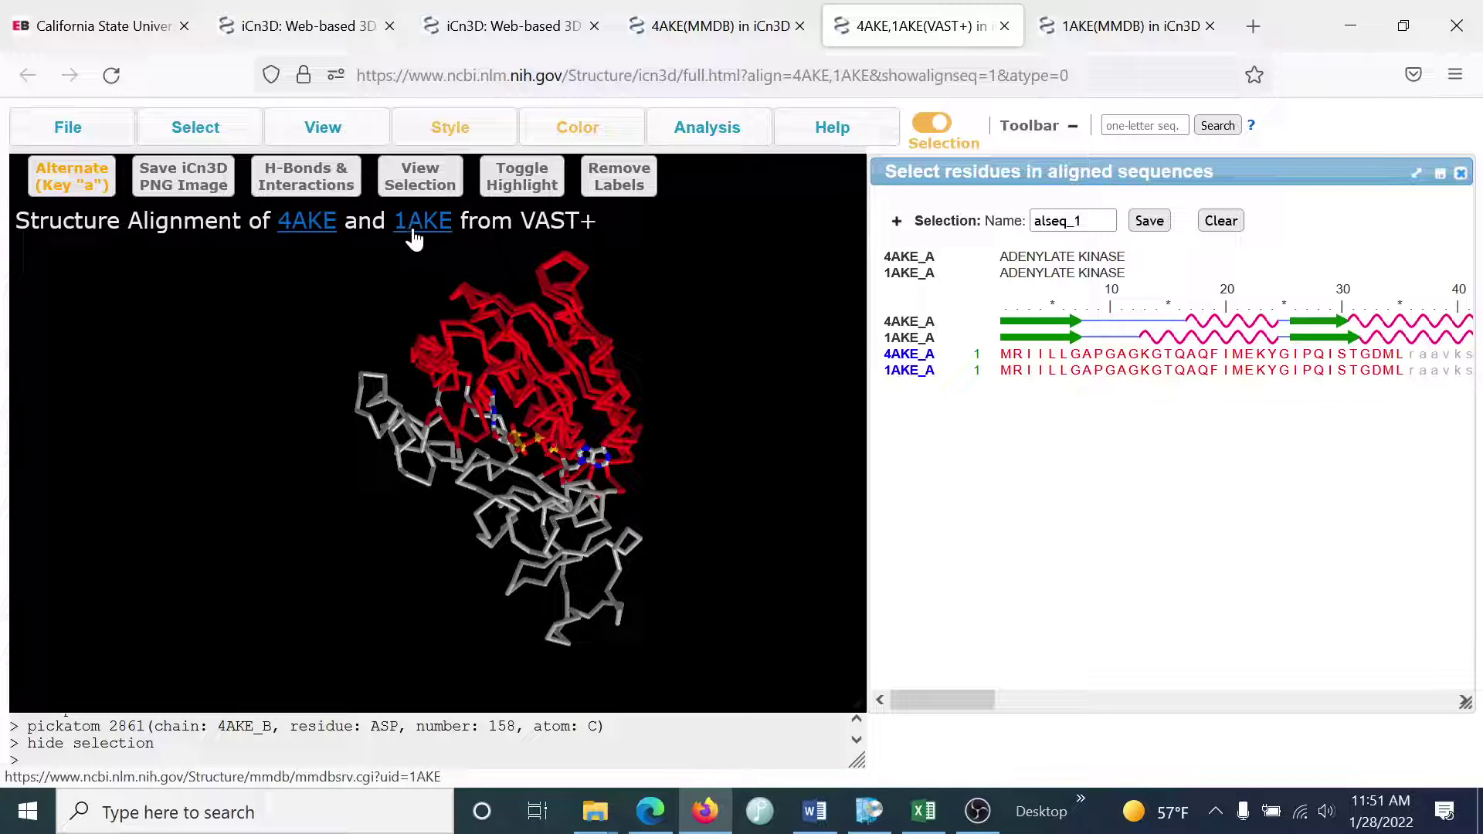
{"action": "mouse_move", "coordinate": [722, 365]}
{"action": "left_mouse_down"}
{"action": "mouse_move", "coordinate": [776, 363]}
{"action": "mouse_move", "coordinate": [765, 382]}
{"action": "mouse_move", "coordinate": [734, 377]}
{"action": "left_mouse_up"}
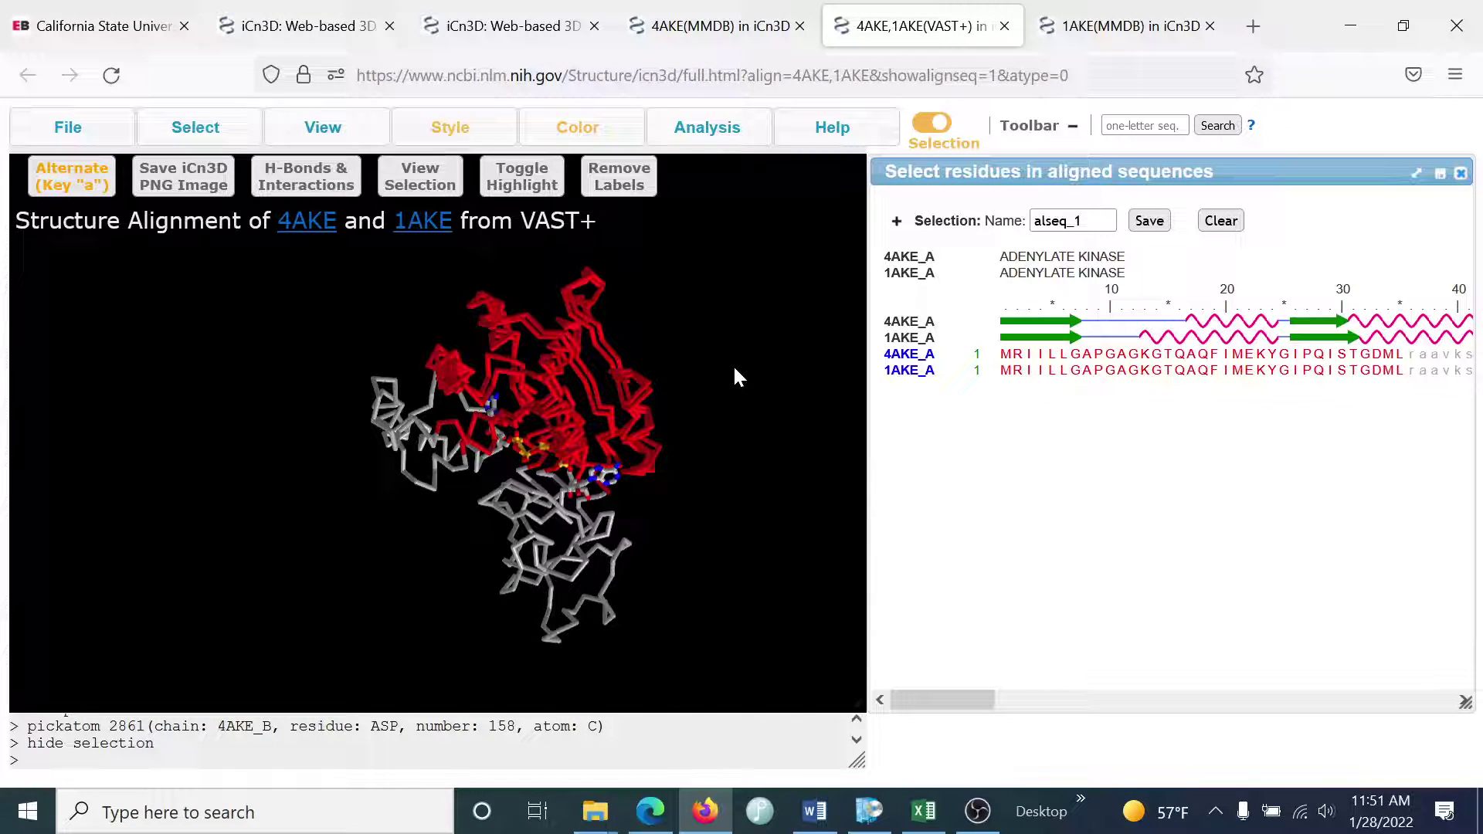
{"action": "mouse_move", "coordinate": [734, 369]}
{"action": "left_mouse_down"}
{"action": "mouse_move", "coordinate": [755, 377]}
{"action": "mouse_move", "coordinate": [657, 395]}
{"action": "mouse_move", "coordinate": [780, 369]}
{"action": "mouse_move", "coordinate": [736, 368]}
{"action": "left_mouse_up"}
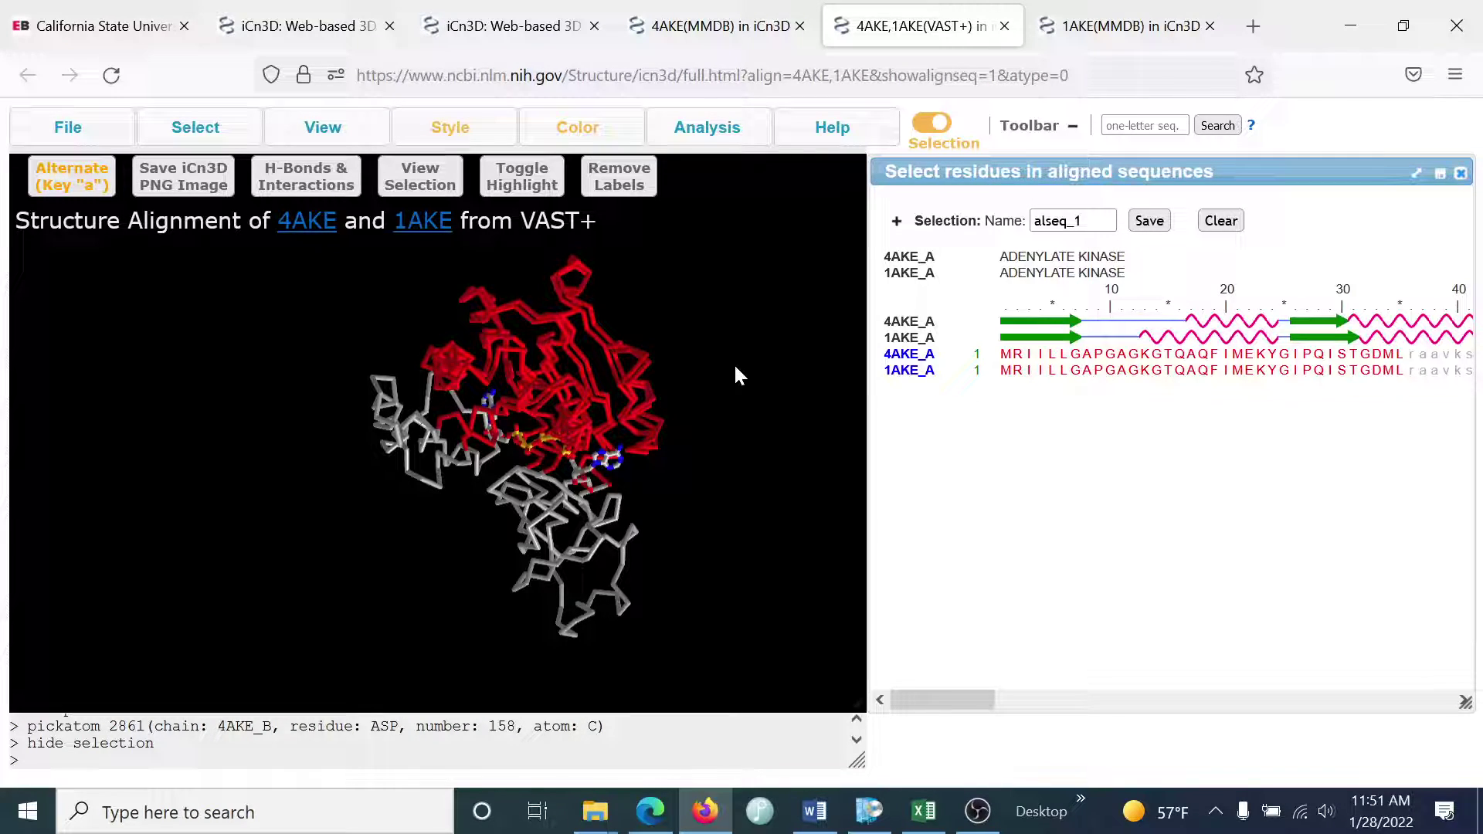
{"action": "left_click_drag", "start_coordinate": [735, 369], "coordinate": [746, 366]}
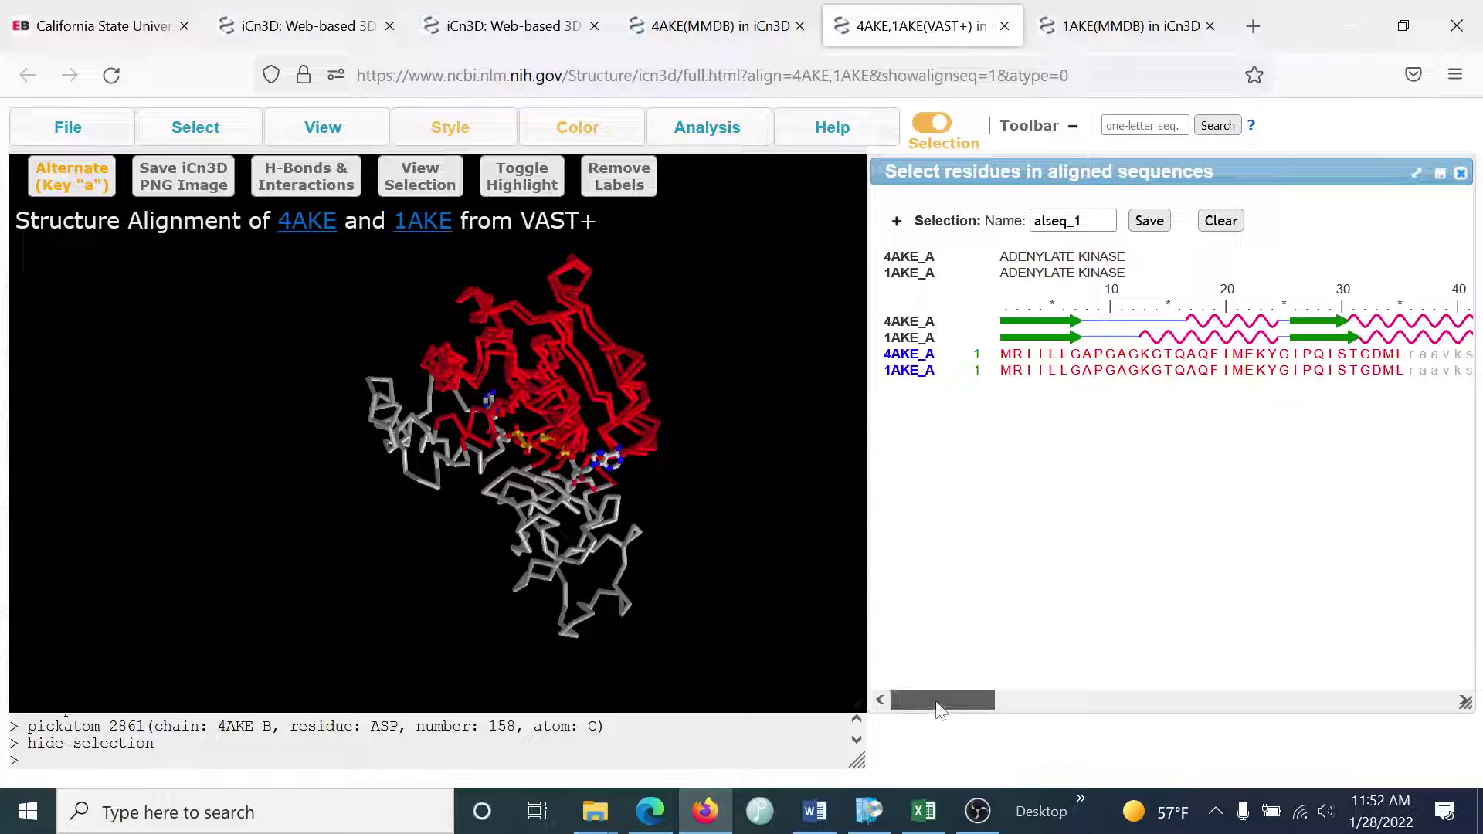
{"action": "left_click_drag", "start_coordinate": [938, 707], "coordinate": [1028, 715]}
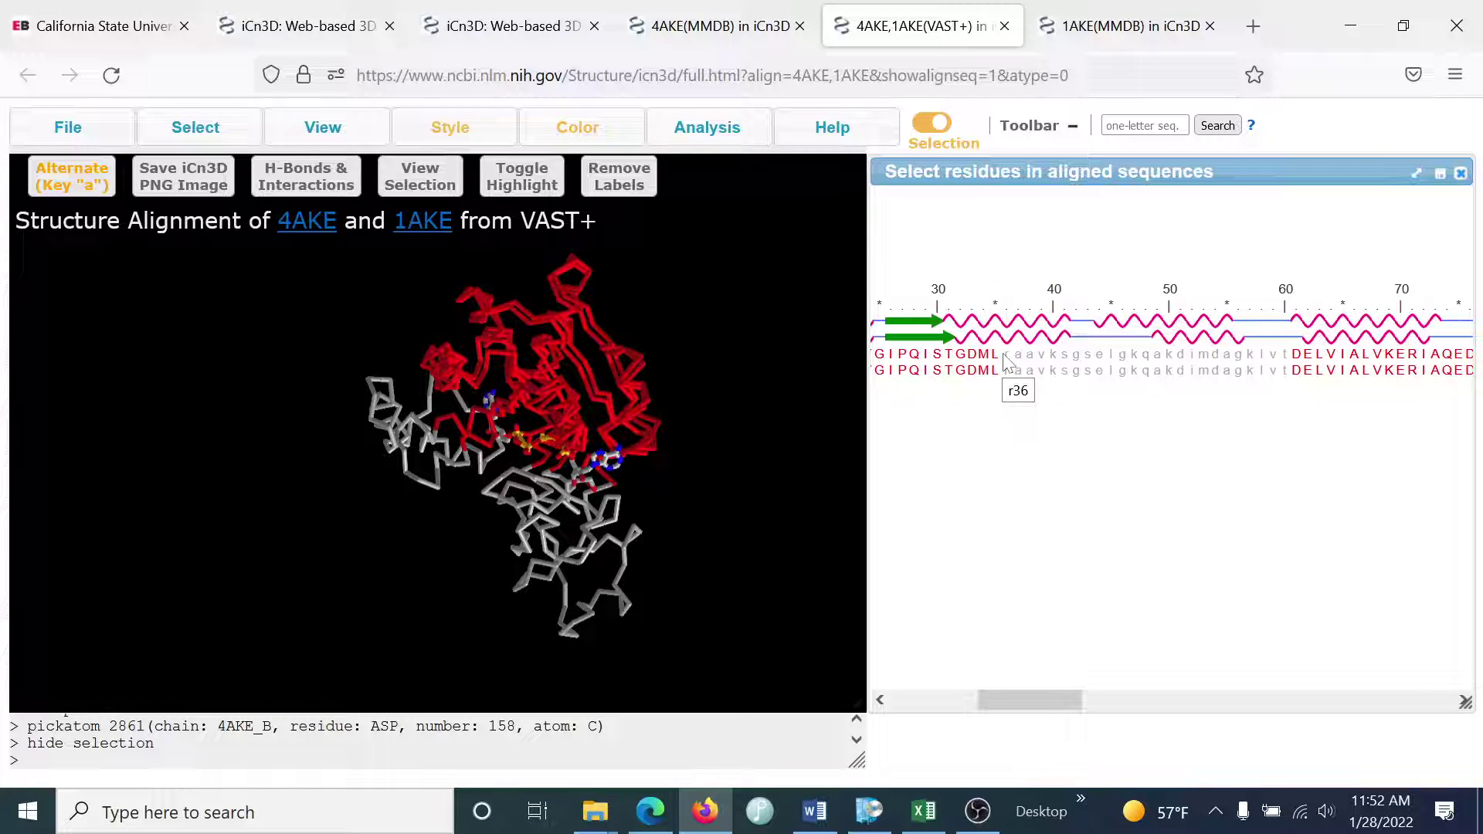
{"action": "left_click_drag", "start_coordinate": [1006, 363], "coordinate": [1289, 366]}
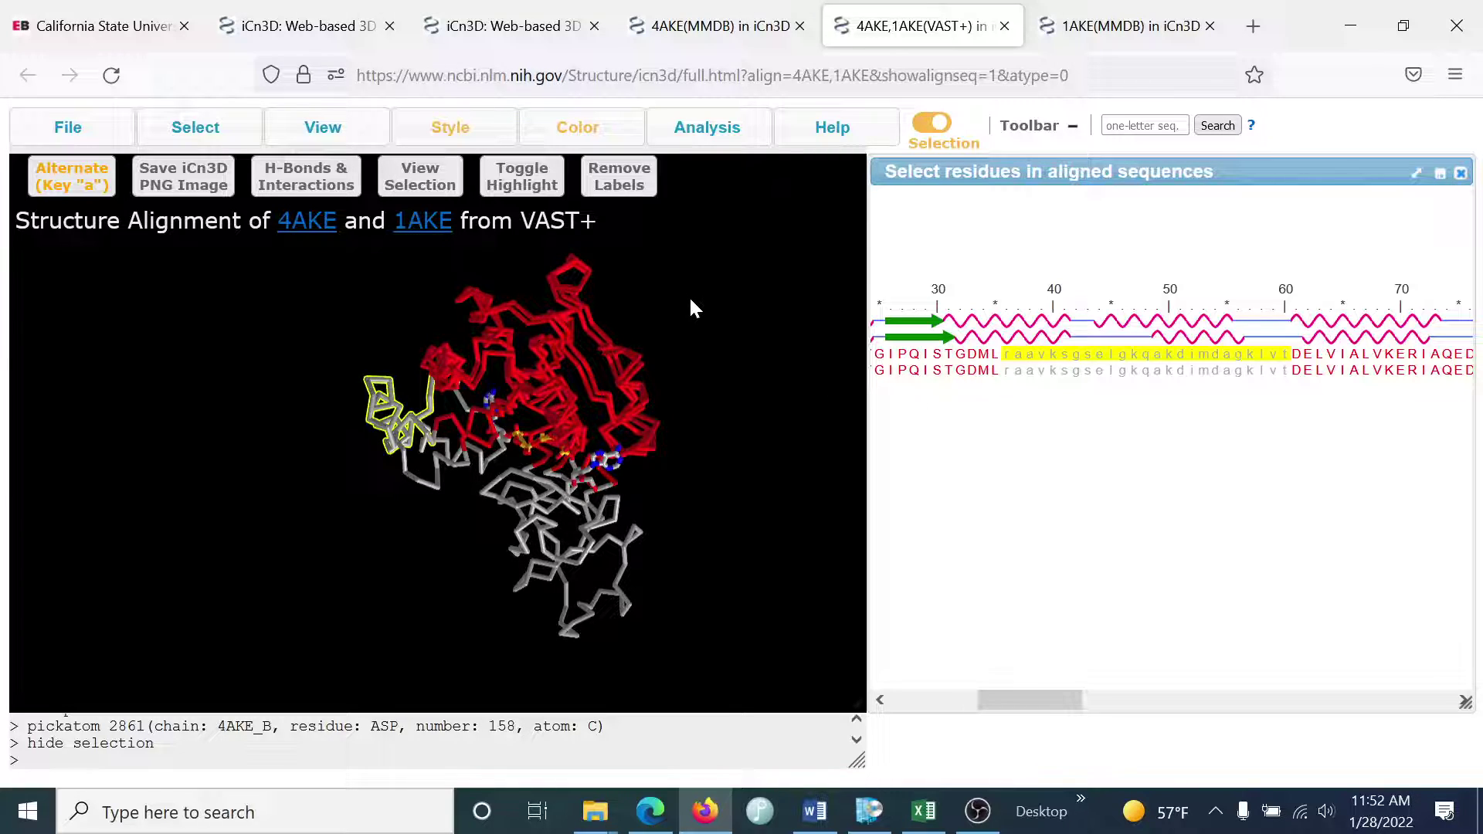
Step: Add residues 36 to 60 of 1AKE_A to the selection and compare both highlighted segments in the 3D model
{"action": "left_click_drag", "start_coordinate": [689, 295], "coordinate": [1035, 382]}
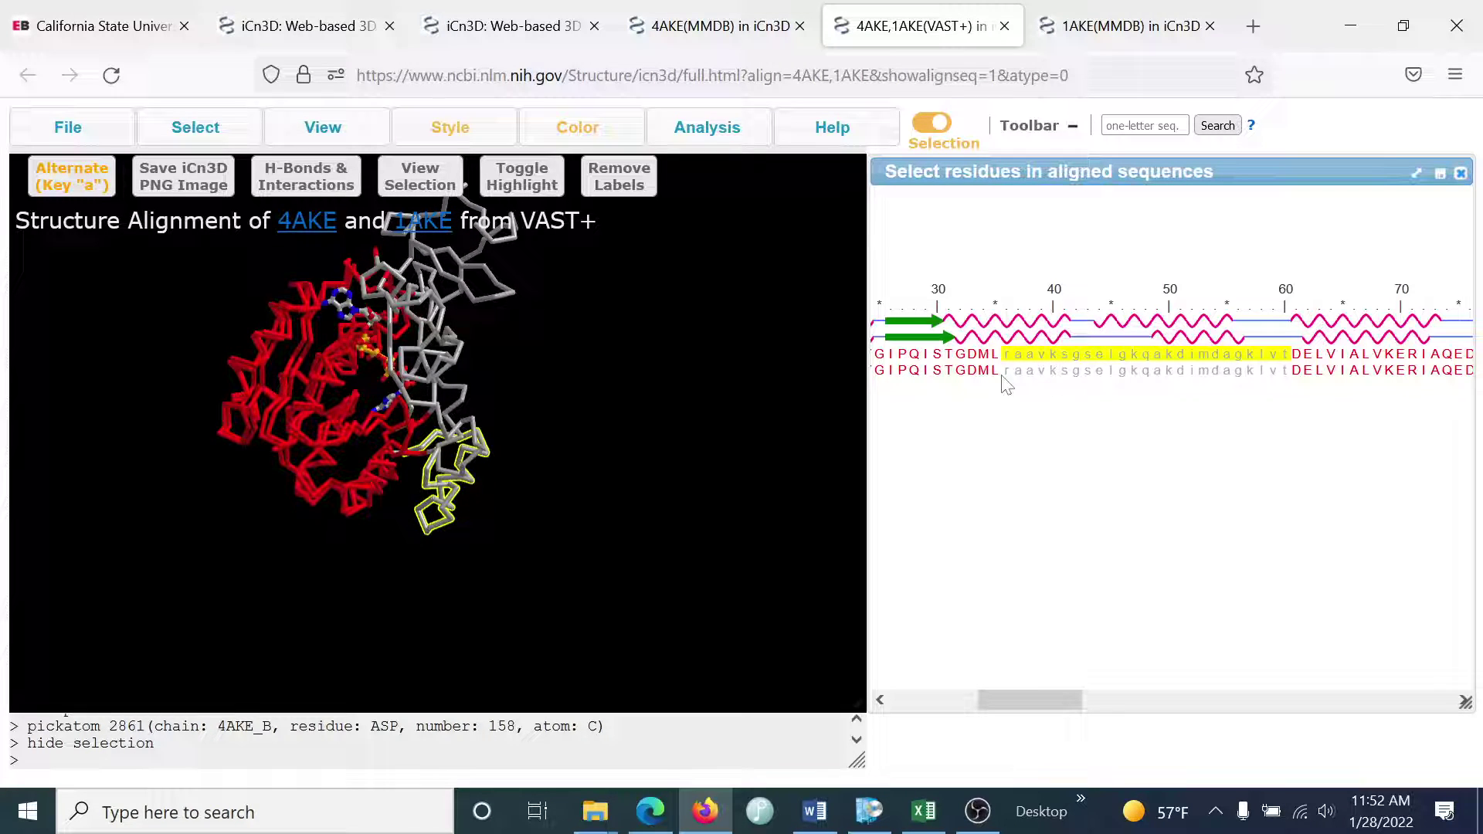
{"action": "left_click_drag", "start_coordinate": [1004, 377], "coordinate": [1290, 377]}
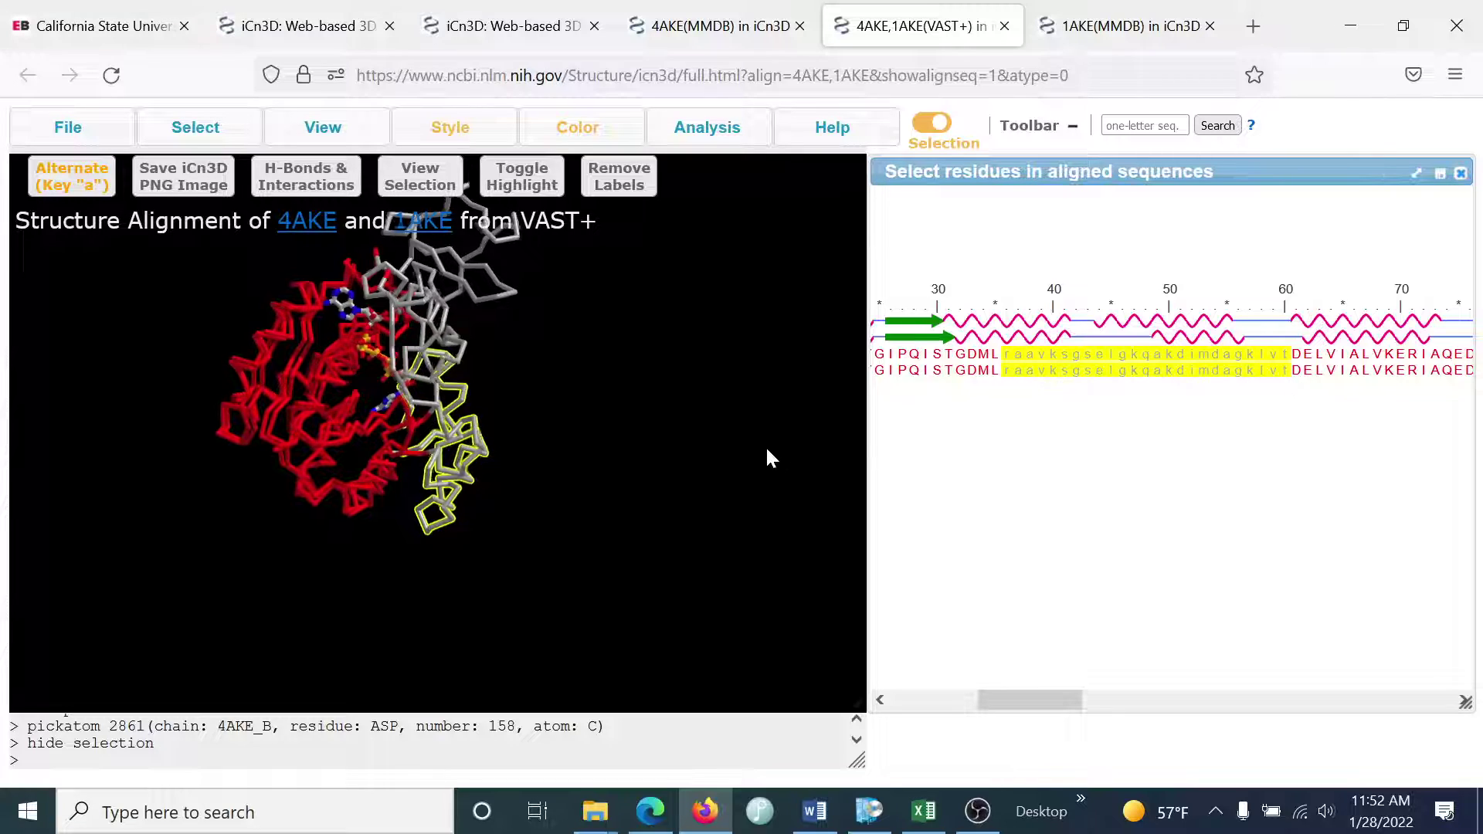
{"action": "left_click_drag", "start_coordinate": [767, 456], "coordinate": [595, 462]}
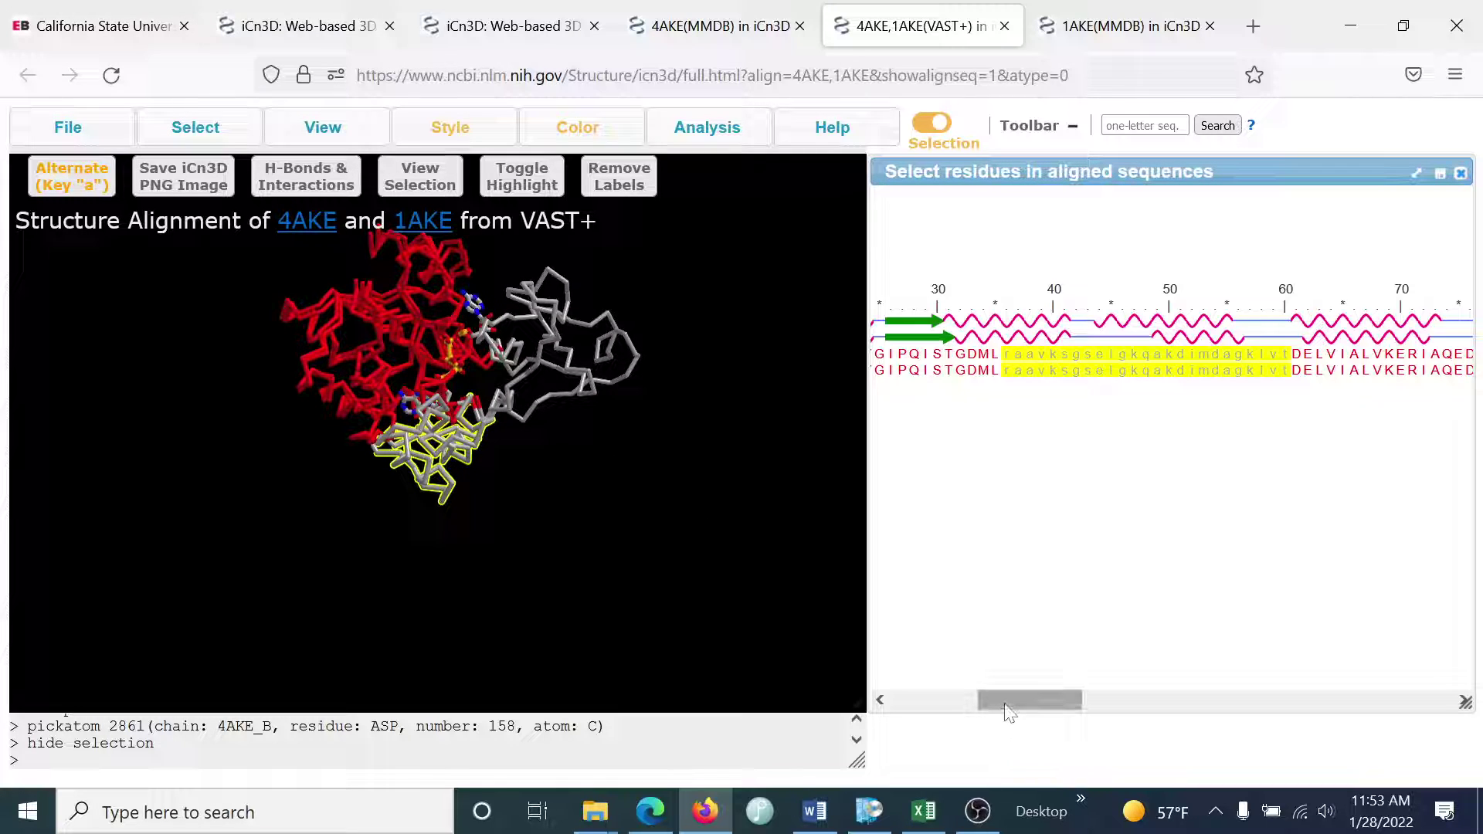
Step: Add residues 67 to 83 of 4AKE_A and 1AKE_A to the selection, then examine the unaligned stretch around residues 120 to 160
{"action": "left_click_drag", "start_coordinate": [1006, 705], "coordinate": [1084, 704]}
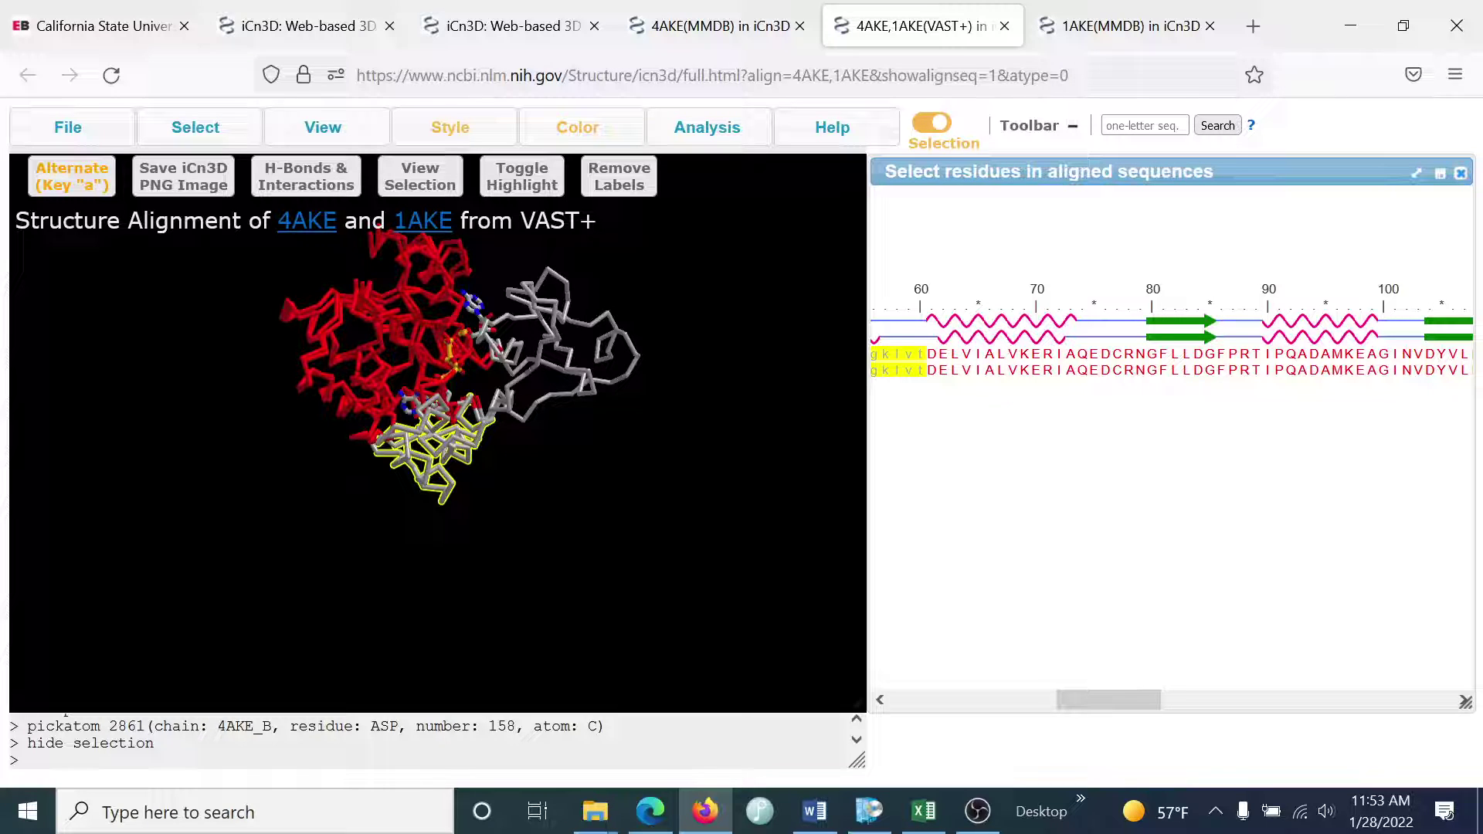
{"action": "left_click_drag", "start_coordinate": [998, 363], "coordinate": [1190, 375]}
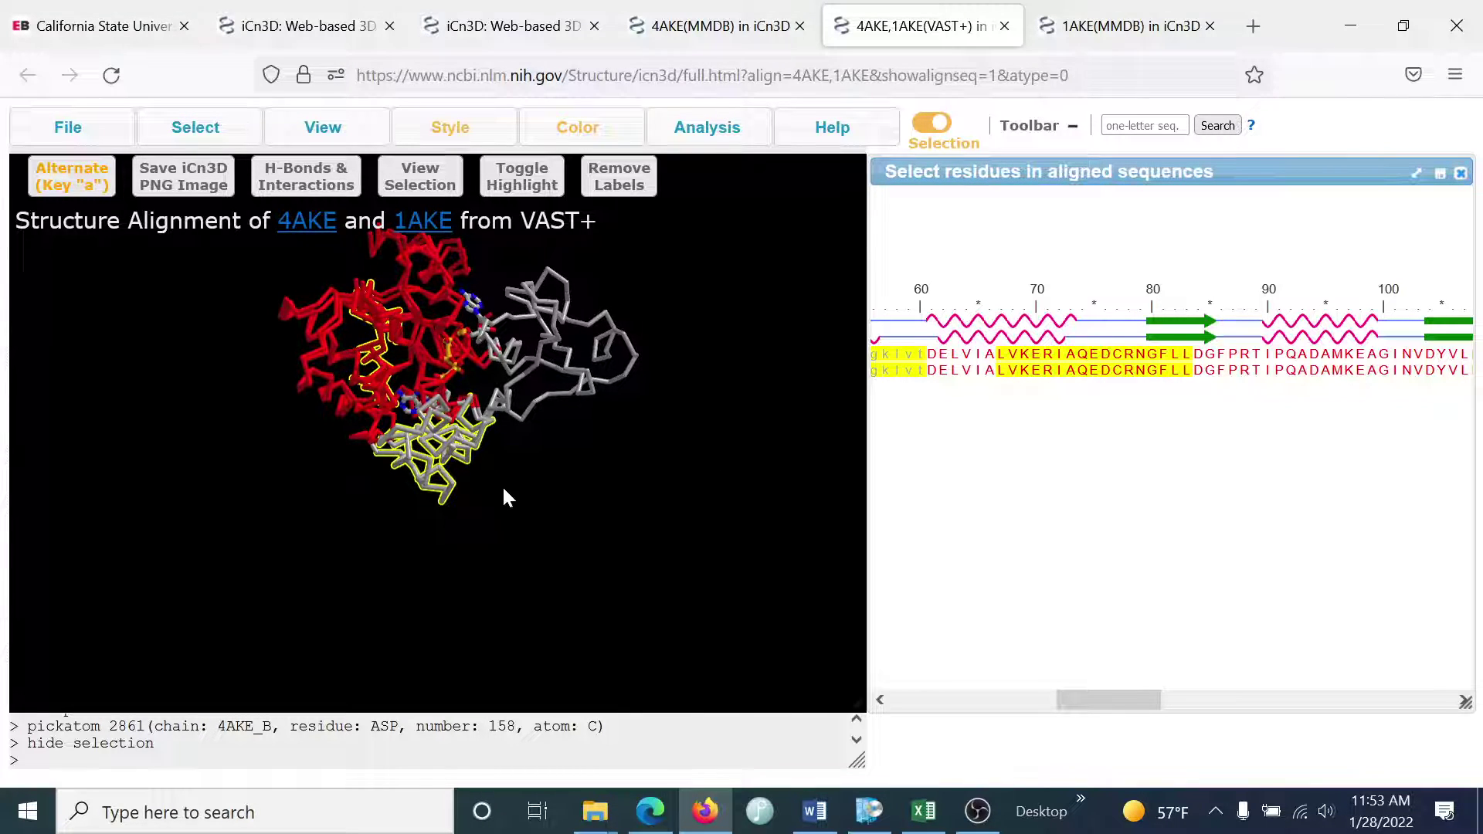
{"action": "left_click_drag", "start_coordinate": [503, 489], "coordinate": [188, 579]}
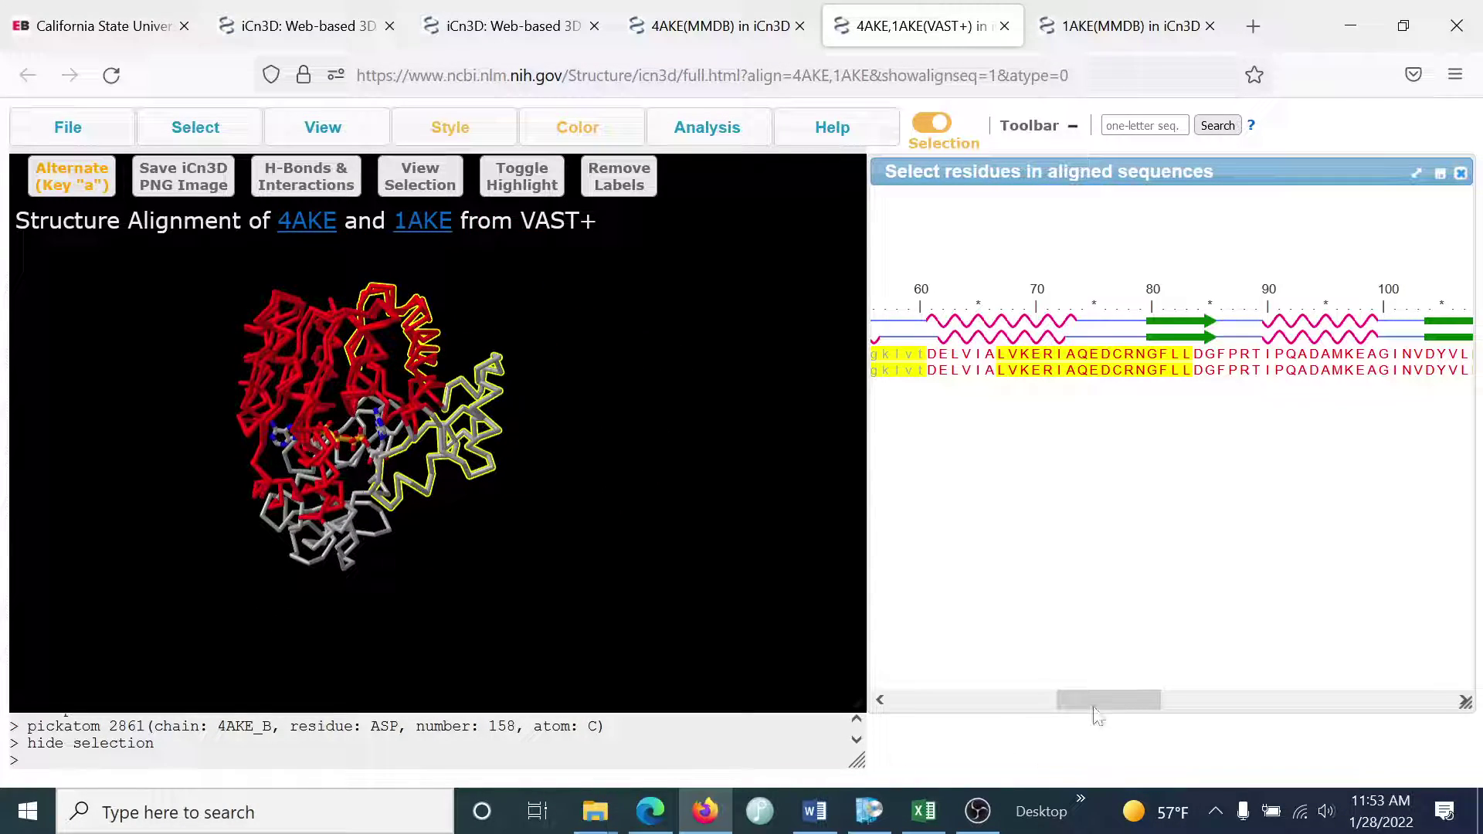
{"action": "left_click_drag", "start_coordinate": [1095, 708], "coordinate": [1227, 708]}
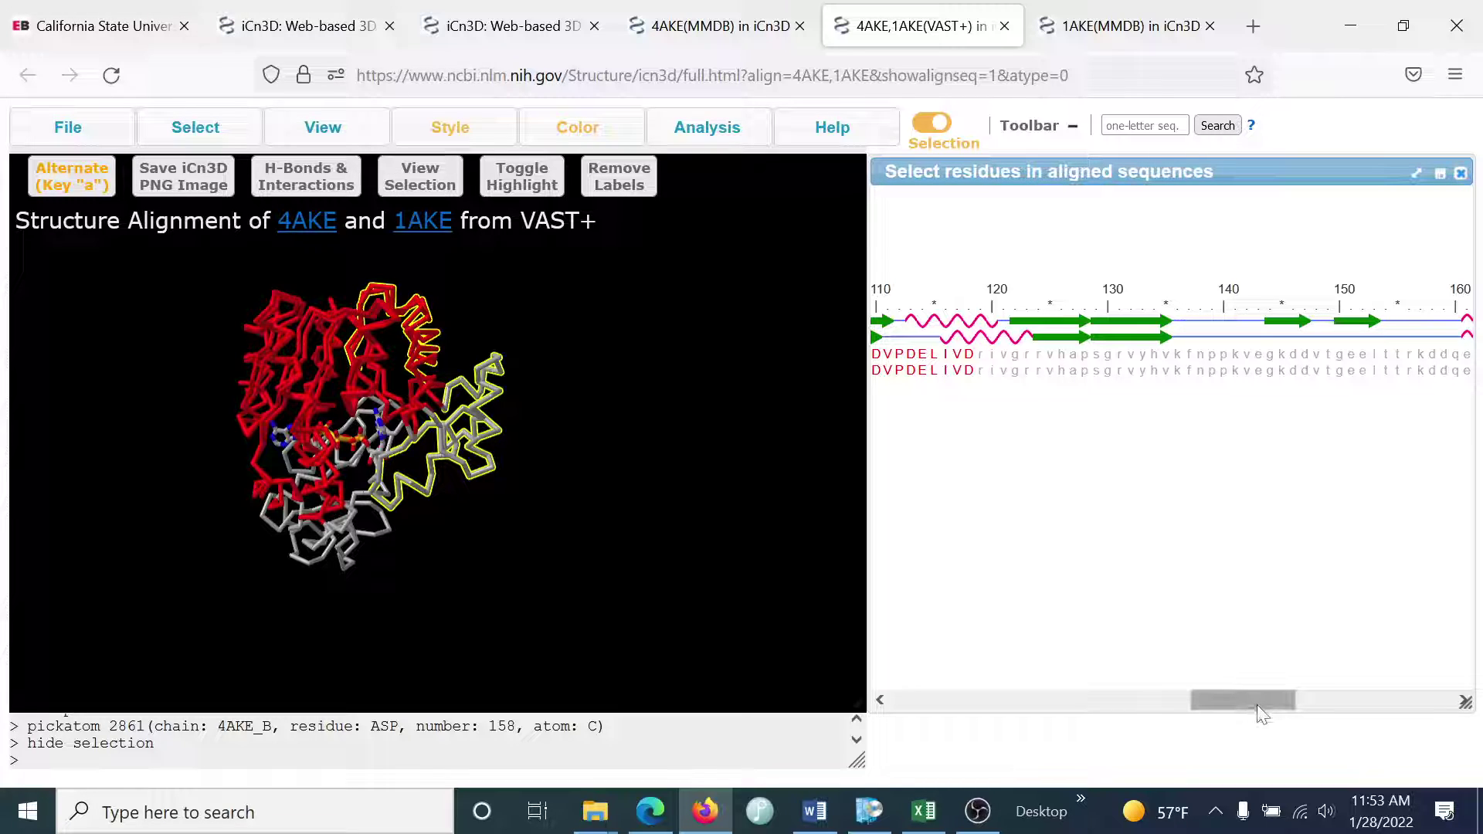
{"action": "left_click_drag", "start_coordinate": [1257, 706], "coordinate": [1279, 756]}
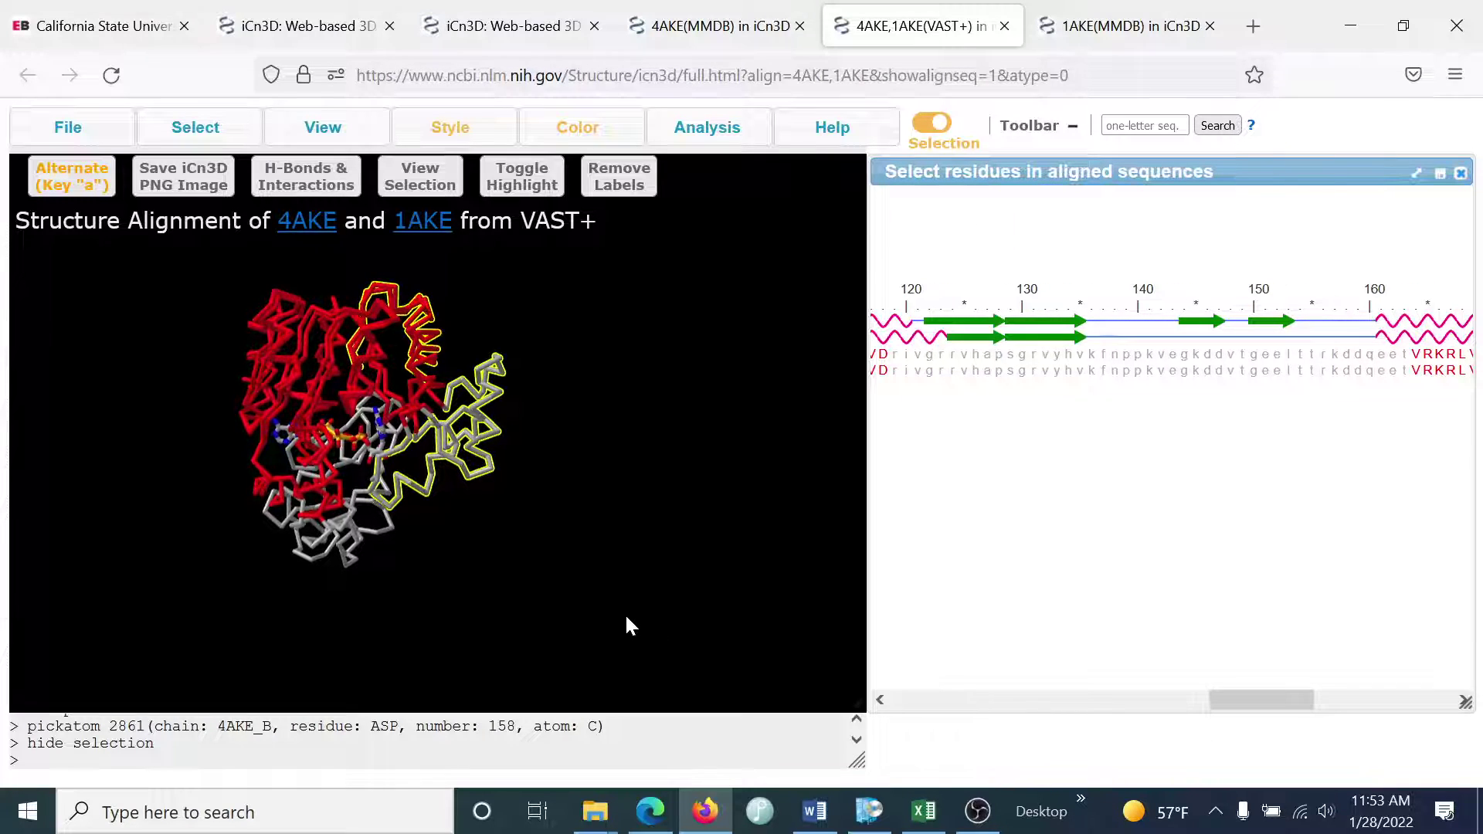
{"action": "left_click_drag", "start_coordinate": [623, 611], "coordinate": [535, 603]}
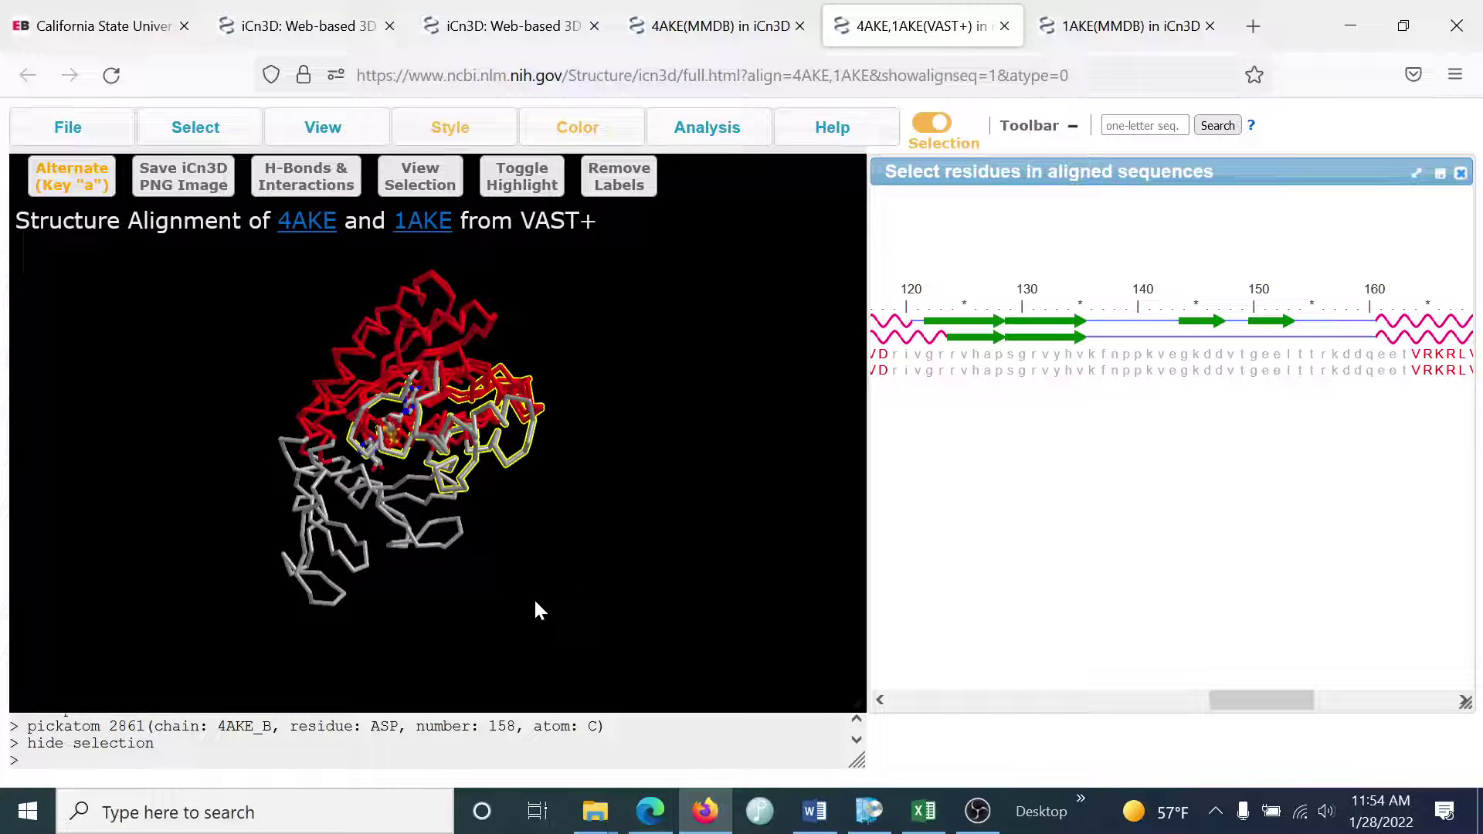
Step: Alternate the display between 4AKE and 1AKE to compare the positions of the selected residue segments
{"action": "key", "text": "a"}
{"action": "left_click", "coordinate": [73, 185]}
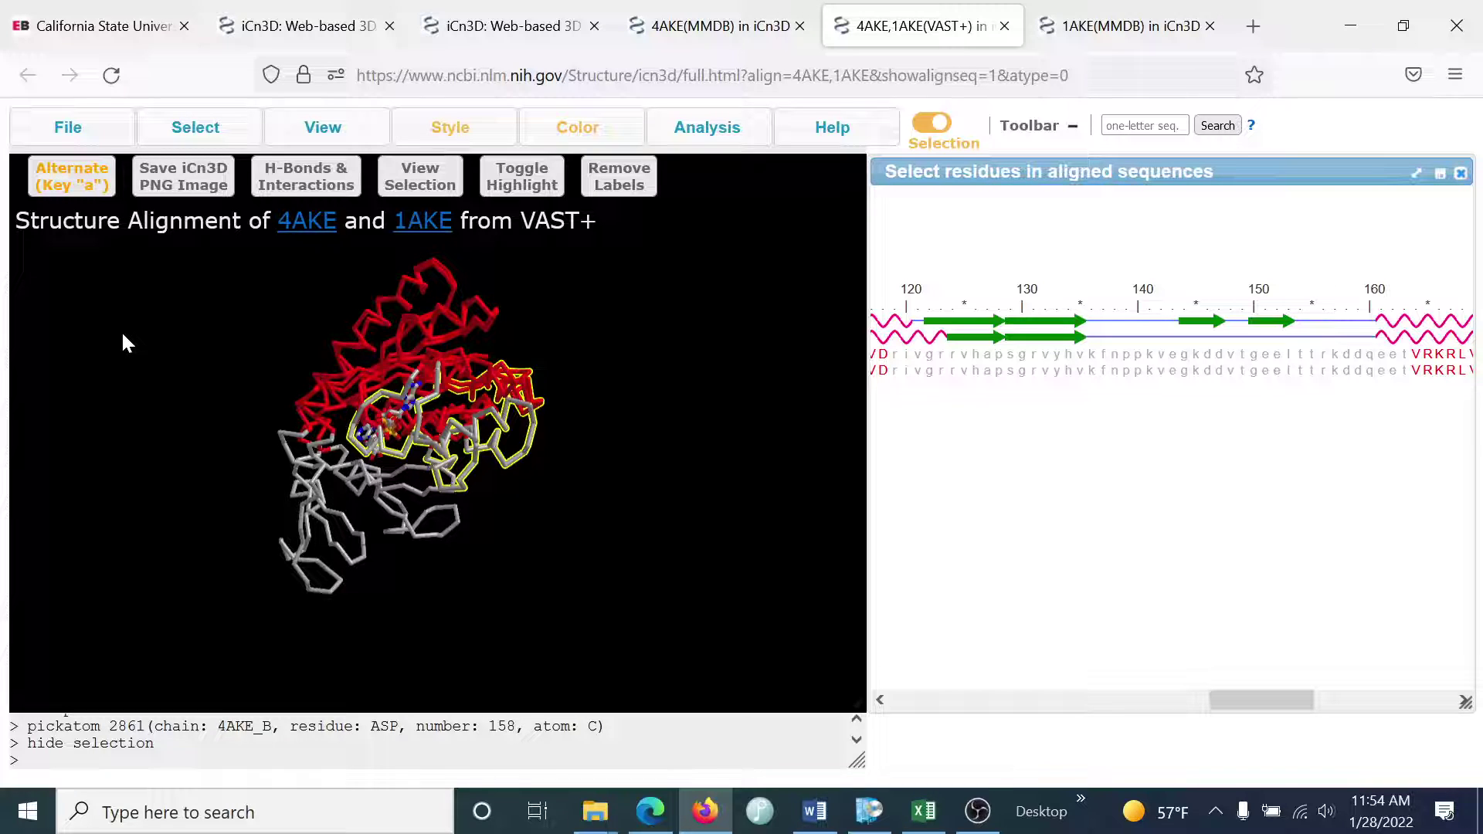
{"action": "key", "text": "a"}
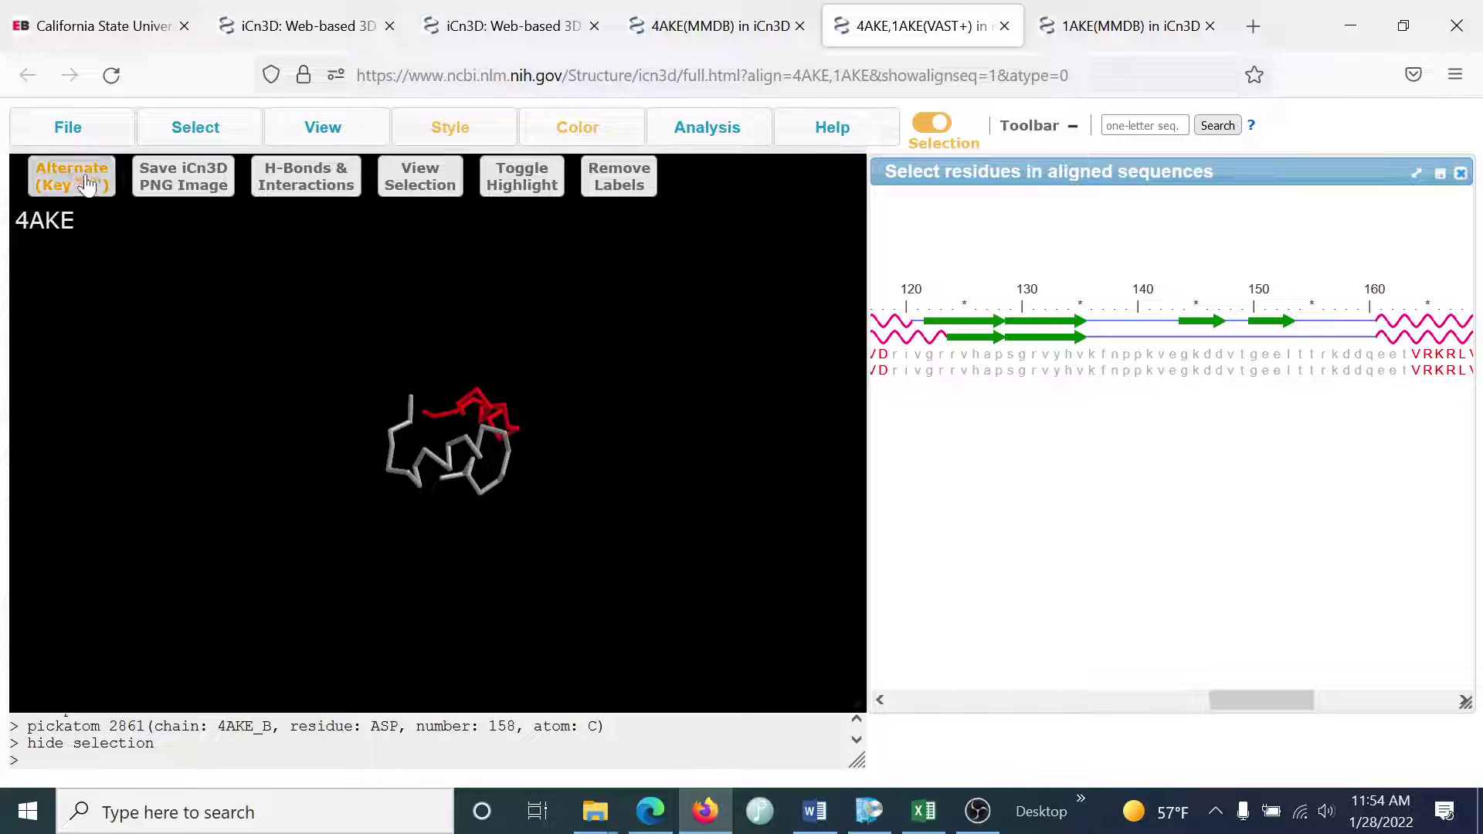
{"action": "left_click", "coordinate": [67, 193]}
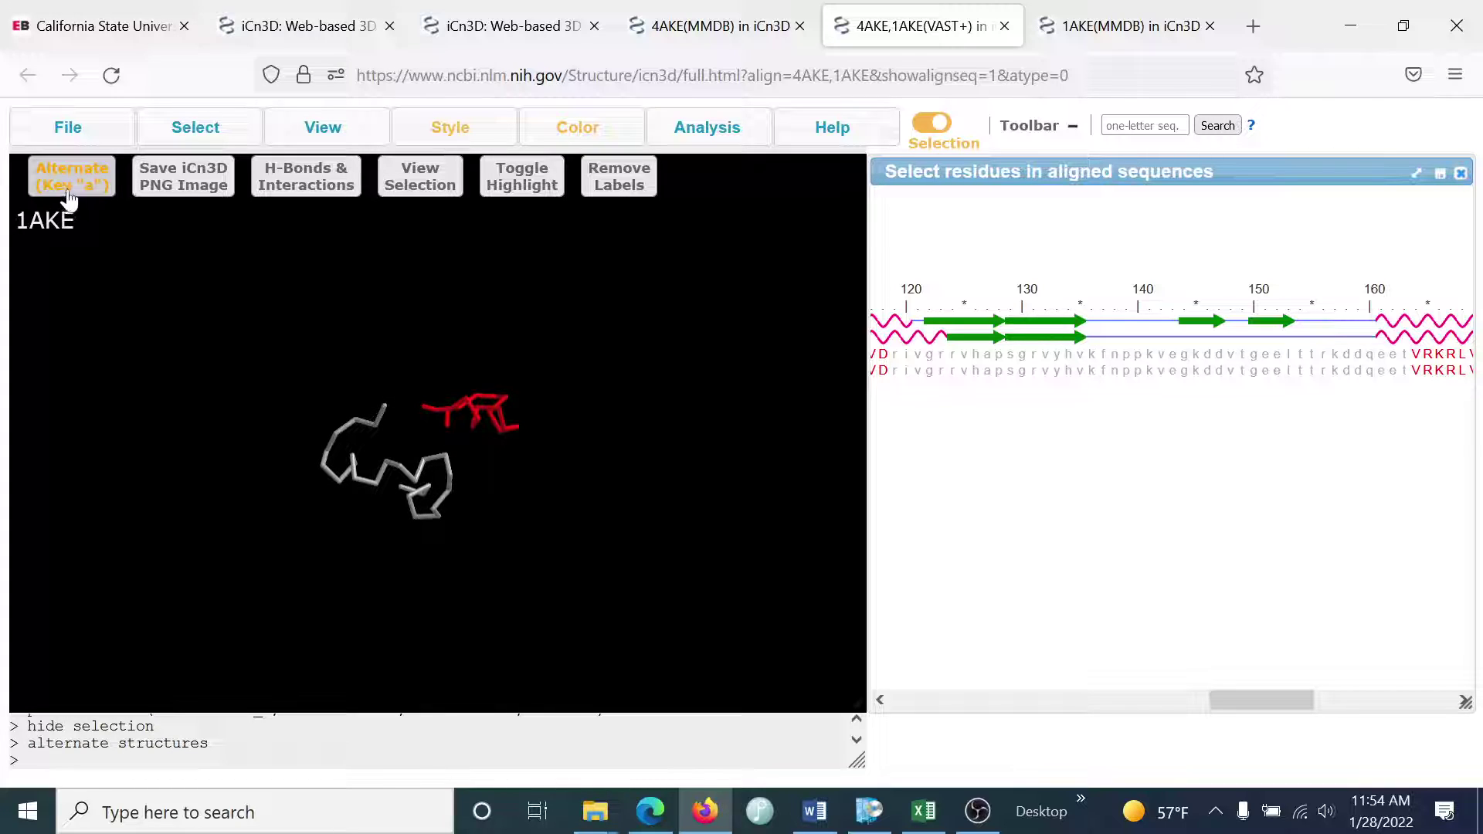
{"action": "key", "text": "a"}
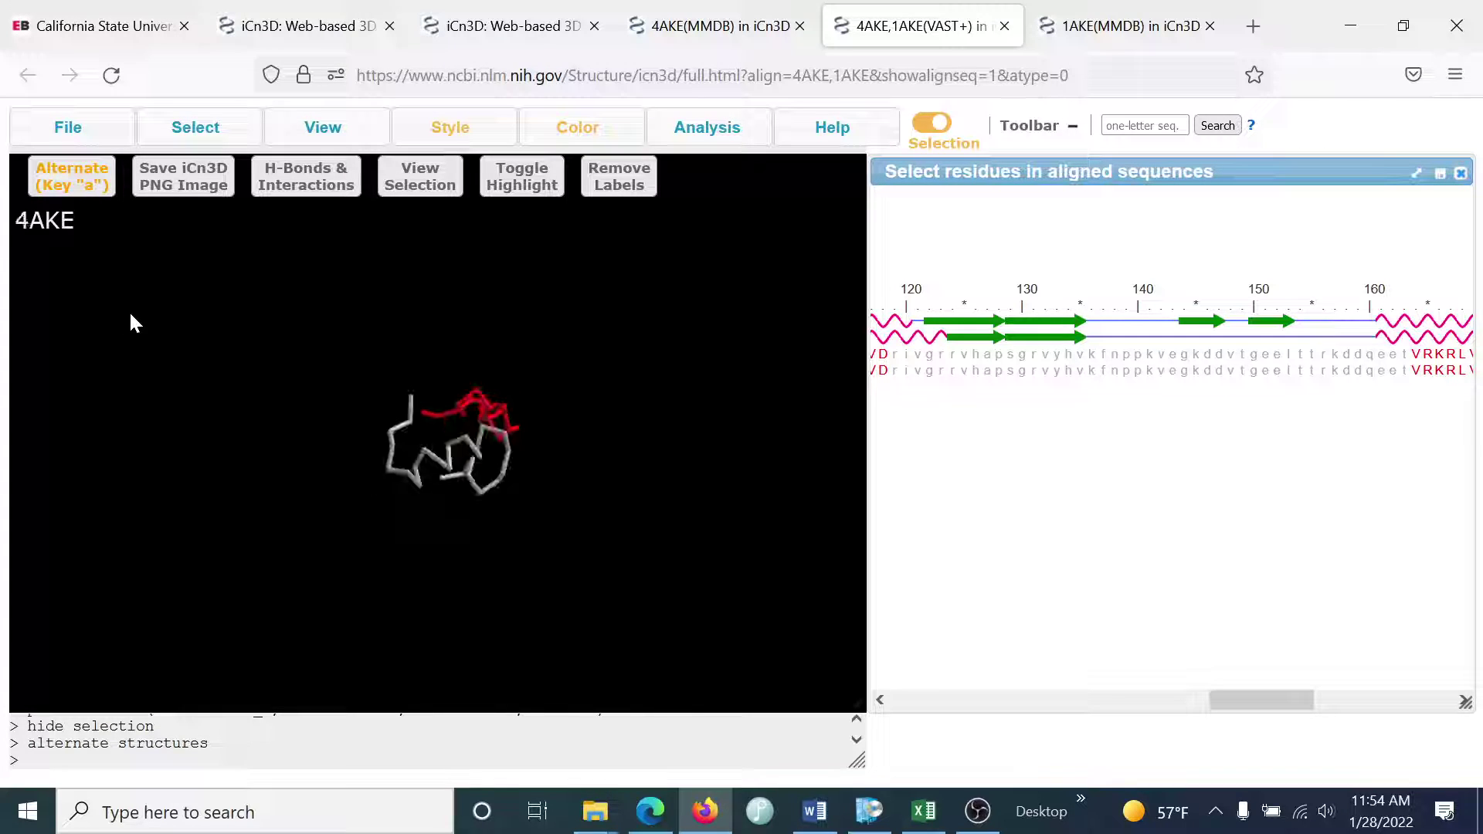
{"action": "key", "text": "a"}
{"action": "key", "text": "a"}
{"action": "key", "text": "a"}
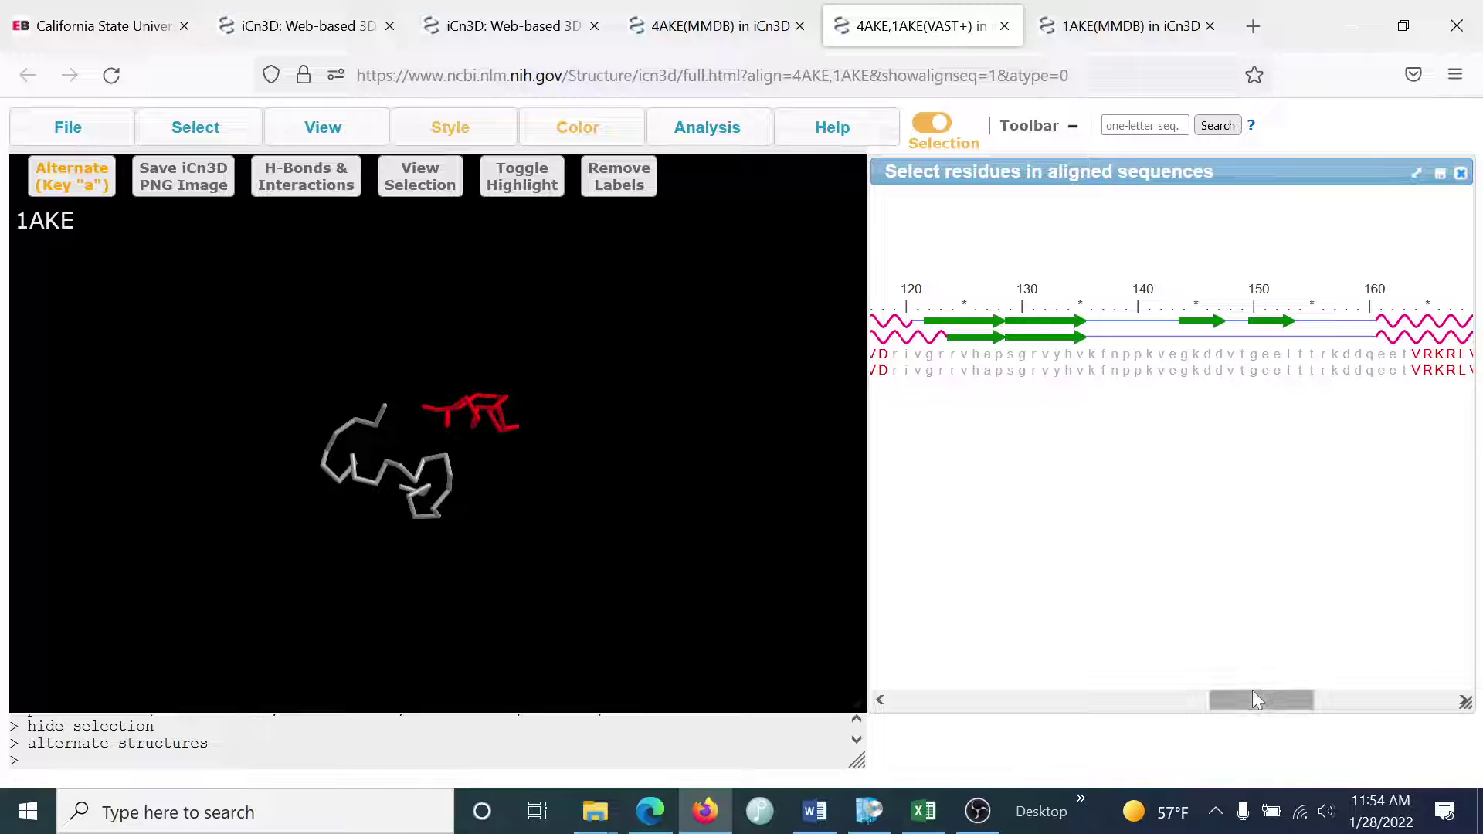
Step: Add residues 1 to 23 of both 4AKE_A and 1AKE_A to the selection in the aligned sequences
{"action": "left_click_drag", "start_coordinate": [1253, 699], "coordinate": [936, 717]}
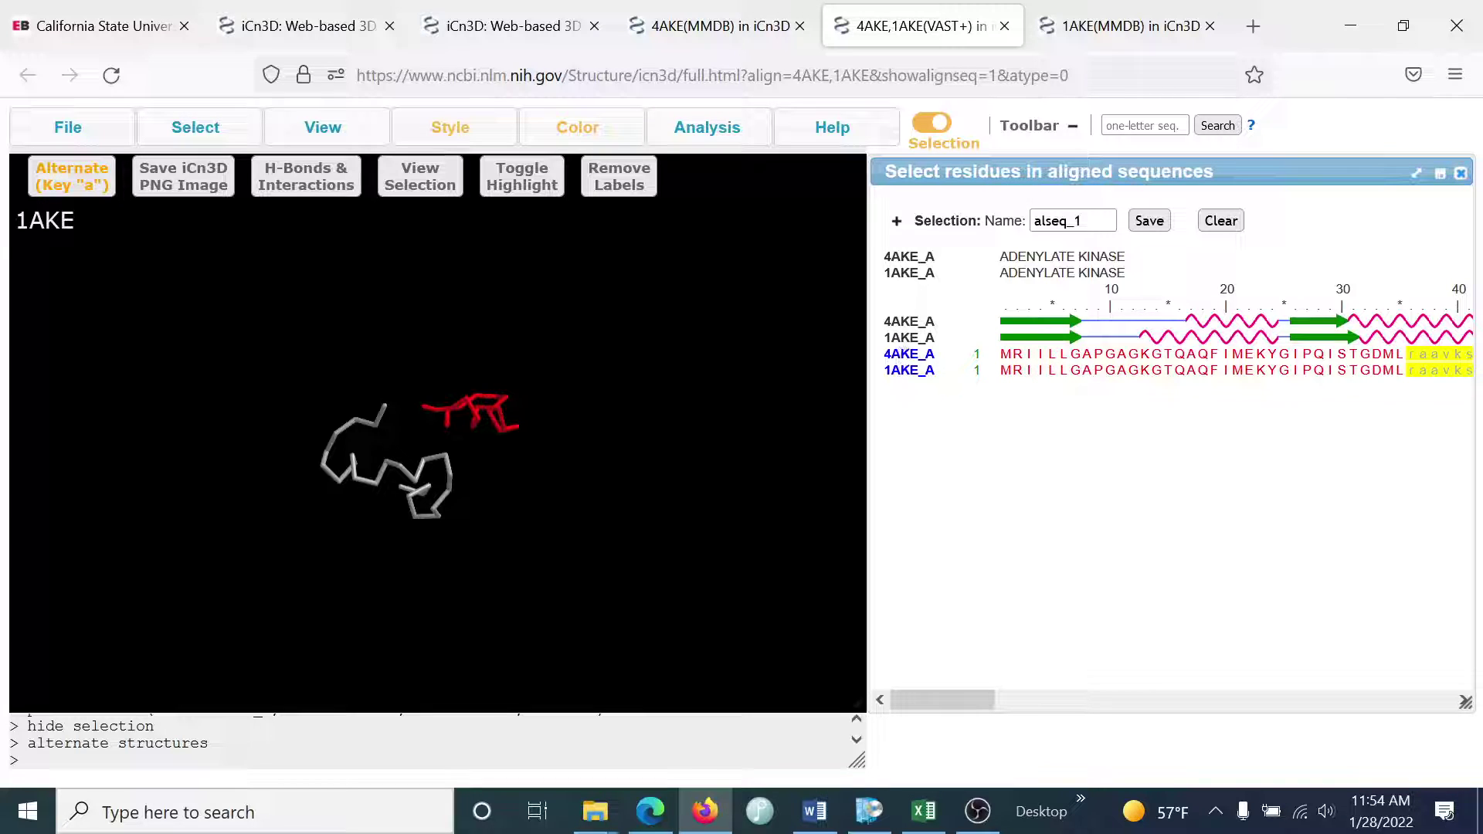
{"action": "right_click", "coordinate": [1022, 361]}
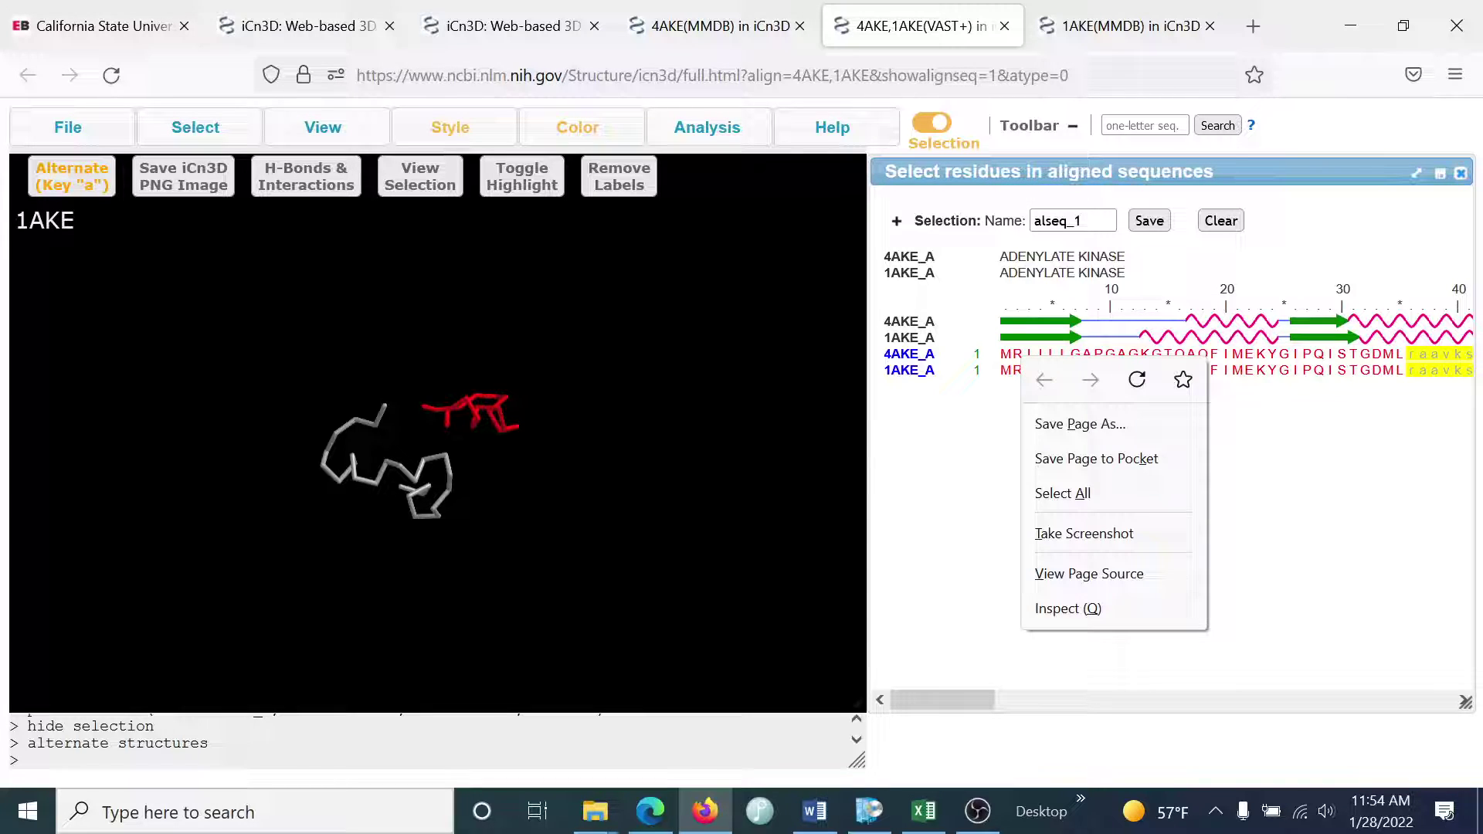
{"action": "left_click", "coordinate": [1002, 367]}
{"action": "left_click_drag", "start_coordinate": [1003, 363], "coordinate": [1265, 371]}
Step: Select all atoms to bring back the full superposed alignment and inspect its chains
{"action": "mouse_move", "coordinate": [423, 147]}
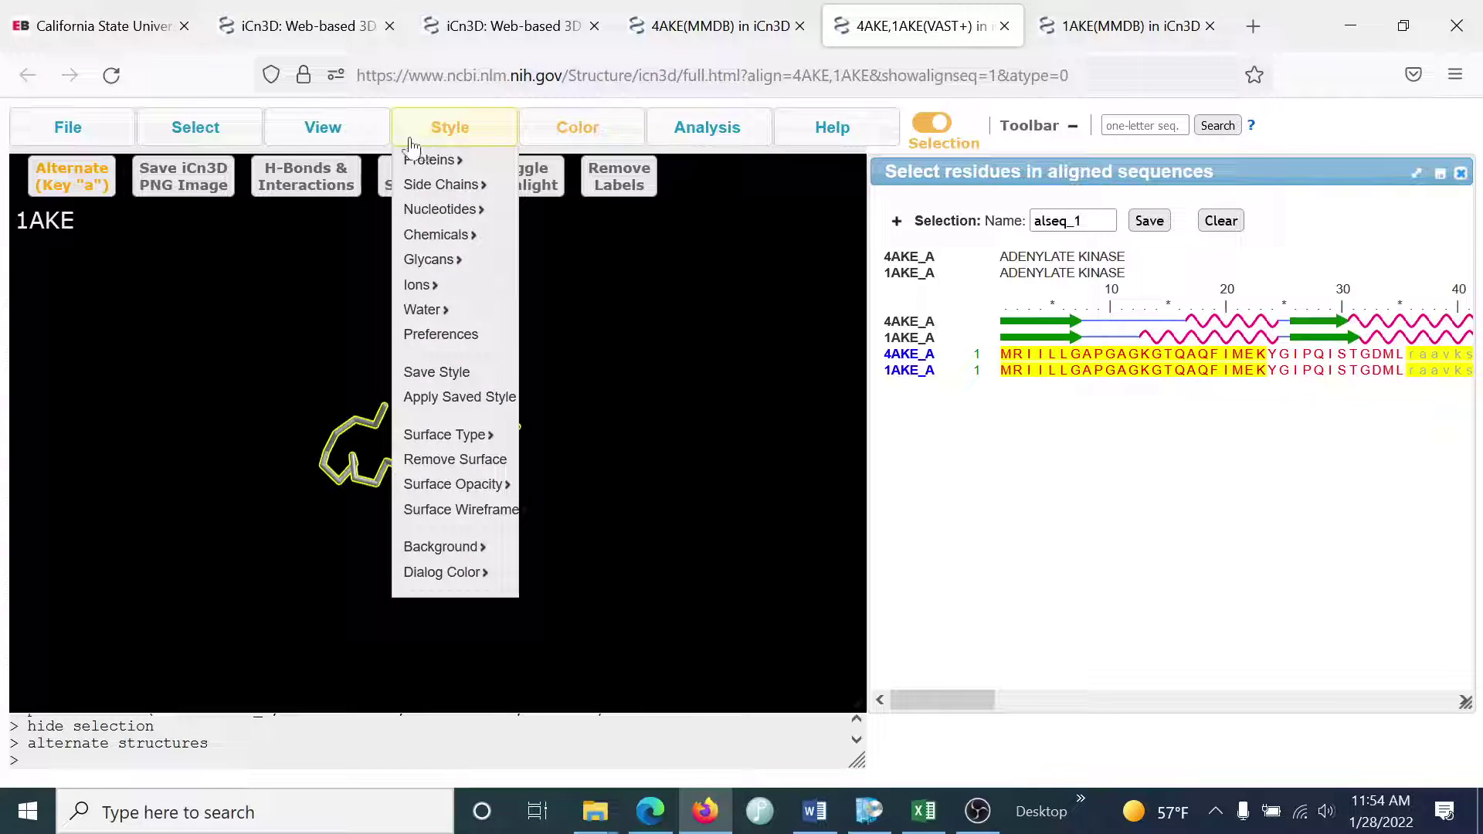
{"action": "mouse_move", "coordinate": [193, 149]}
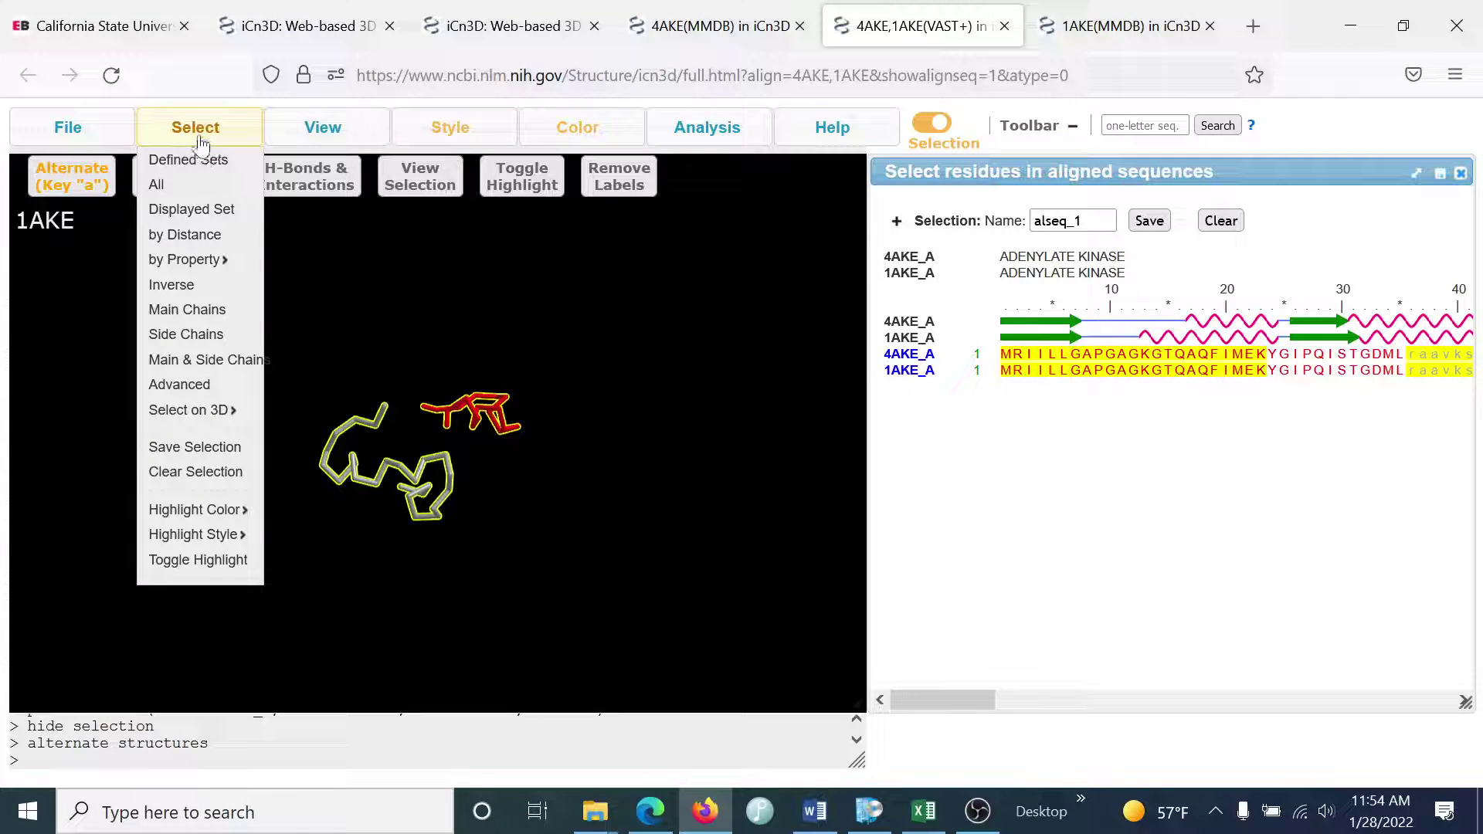
{"action": "left_click", "coordinate": [177, 188]}
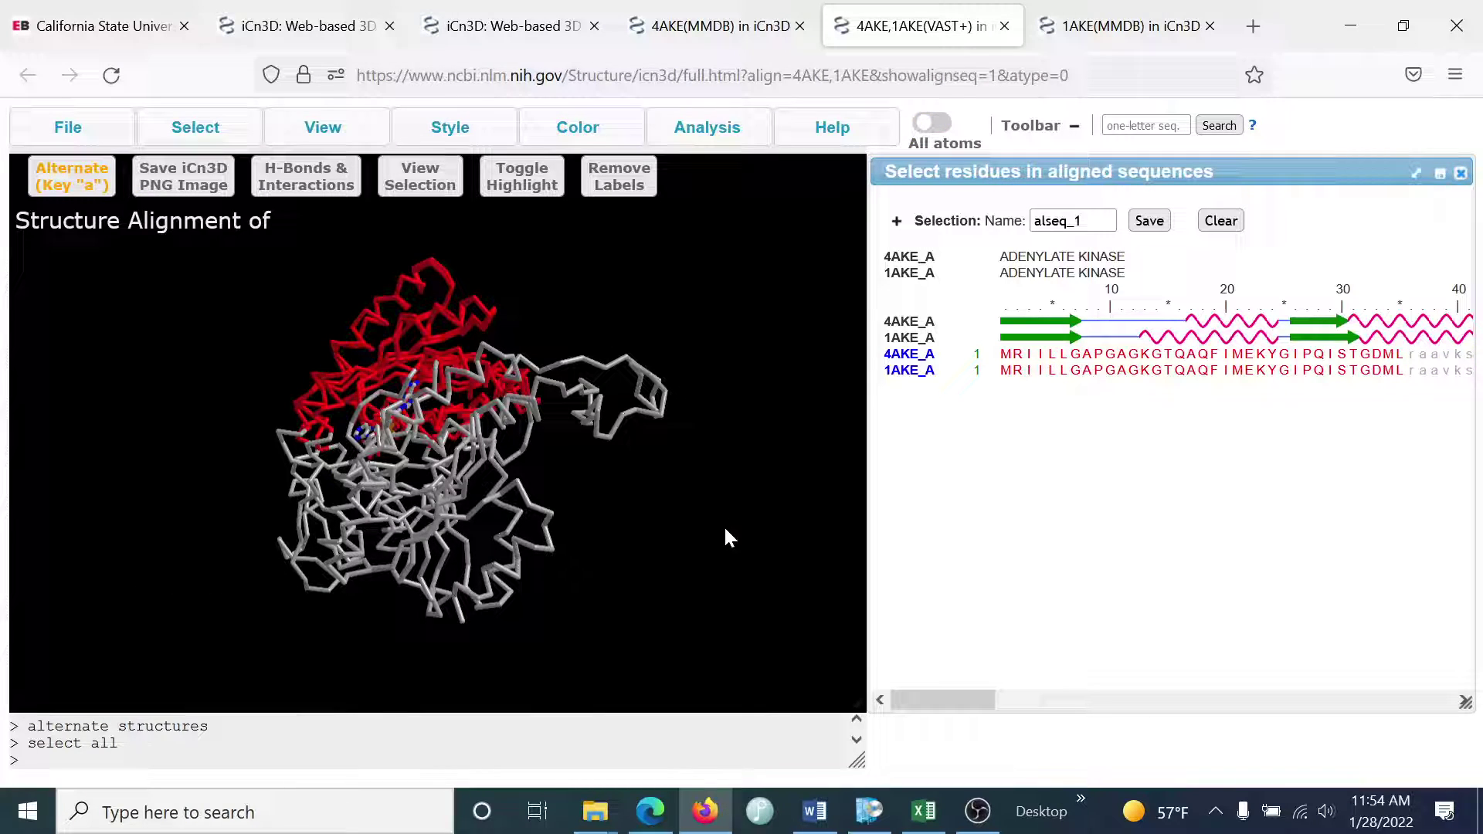
{"action": "left_click_drag", "start_coordinate": [727, 537], "coordinate": [264, 378]}
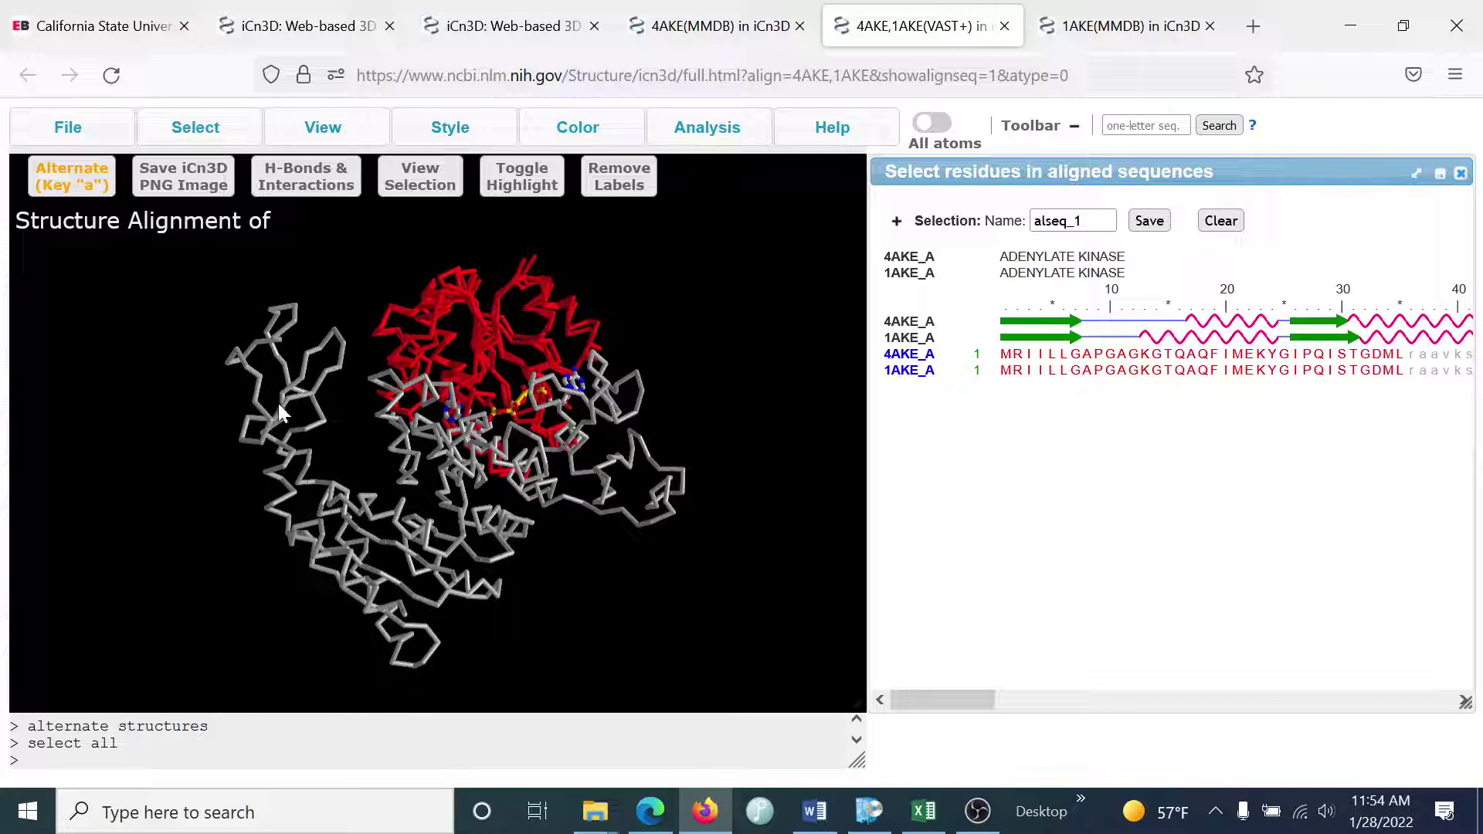
Step: Keep 3D selection on whole chains, pick the separate grey chain 4AKE_B in the restored alignment and hide it
{"action": "left_click", "coordinate": [176, 126]}
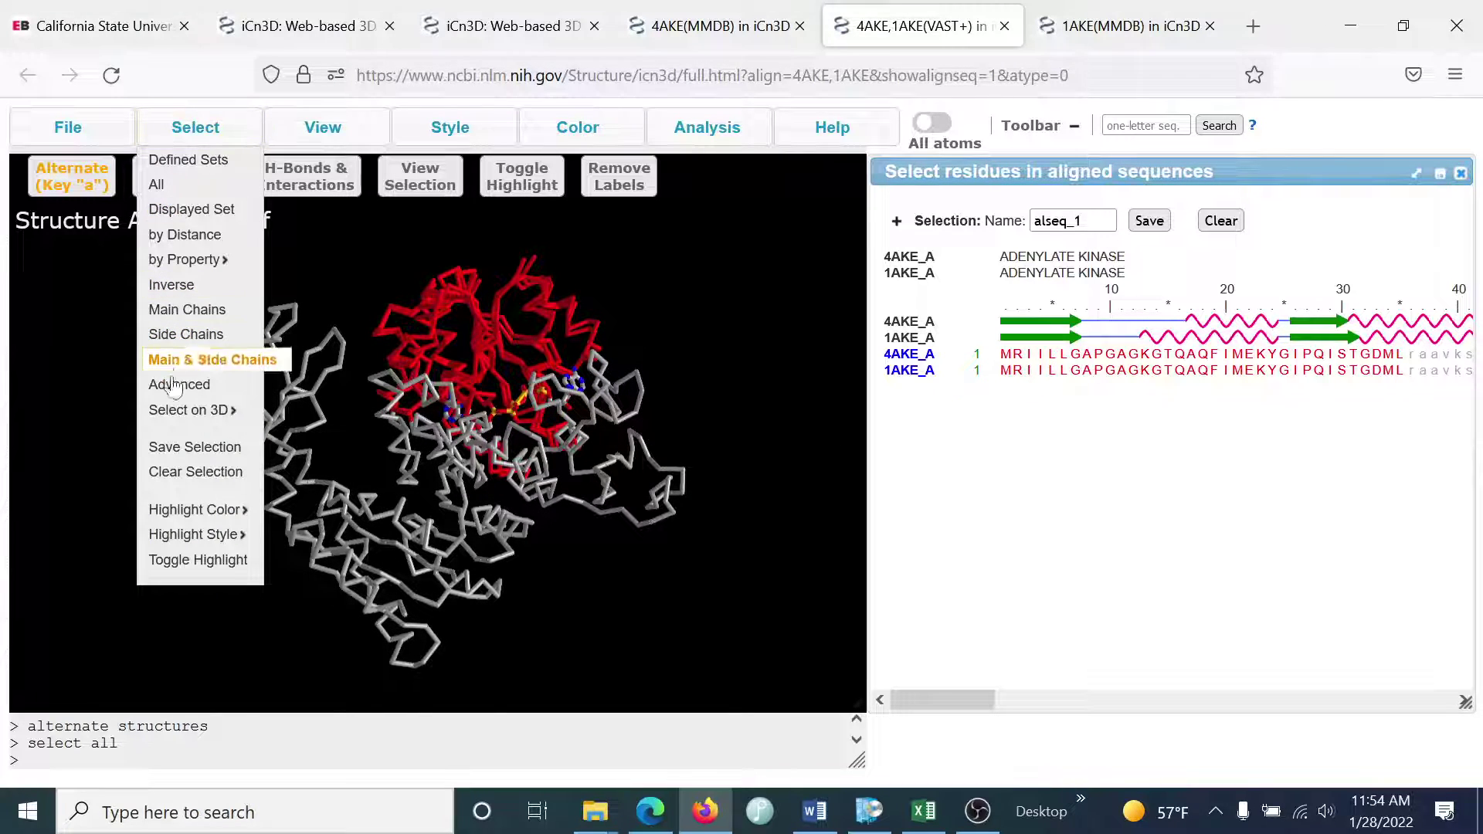
{"action": "mouse_move", "coordinate": [177, 409]}
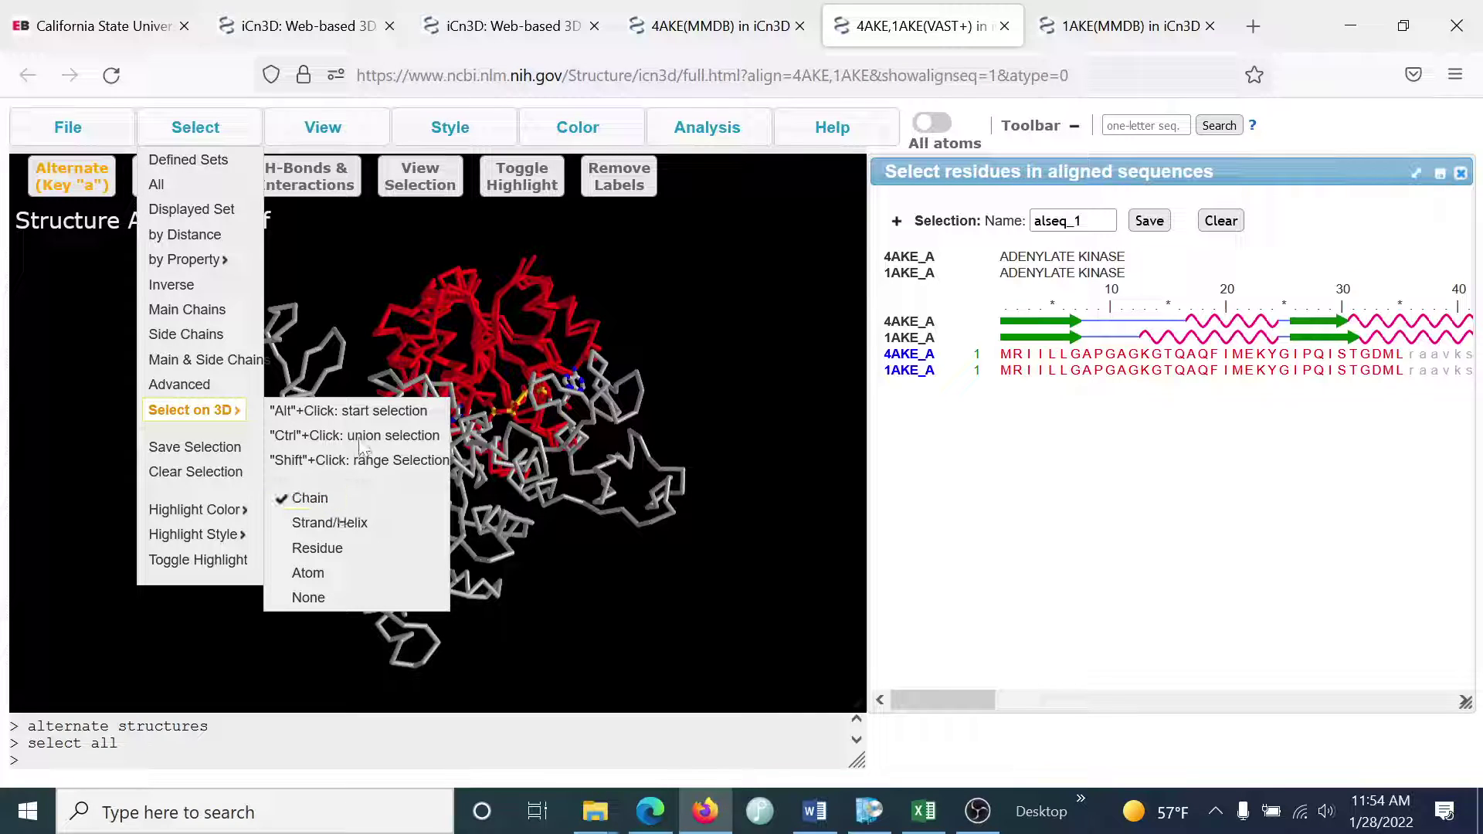
{"action": "left_click", "coordinate": [327, 372]}
{"action": "mouse_move", "coordinate": [363, 124]}
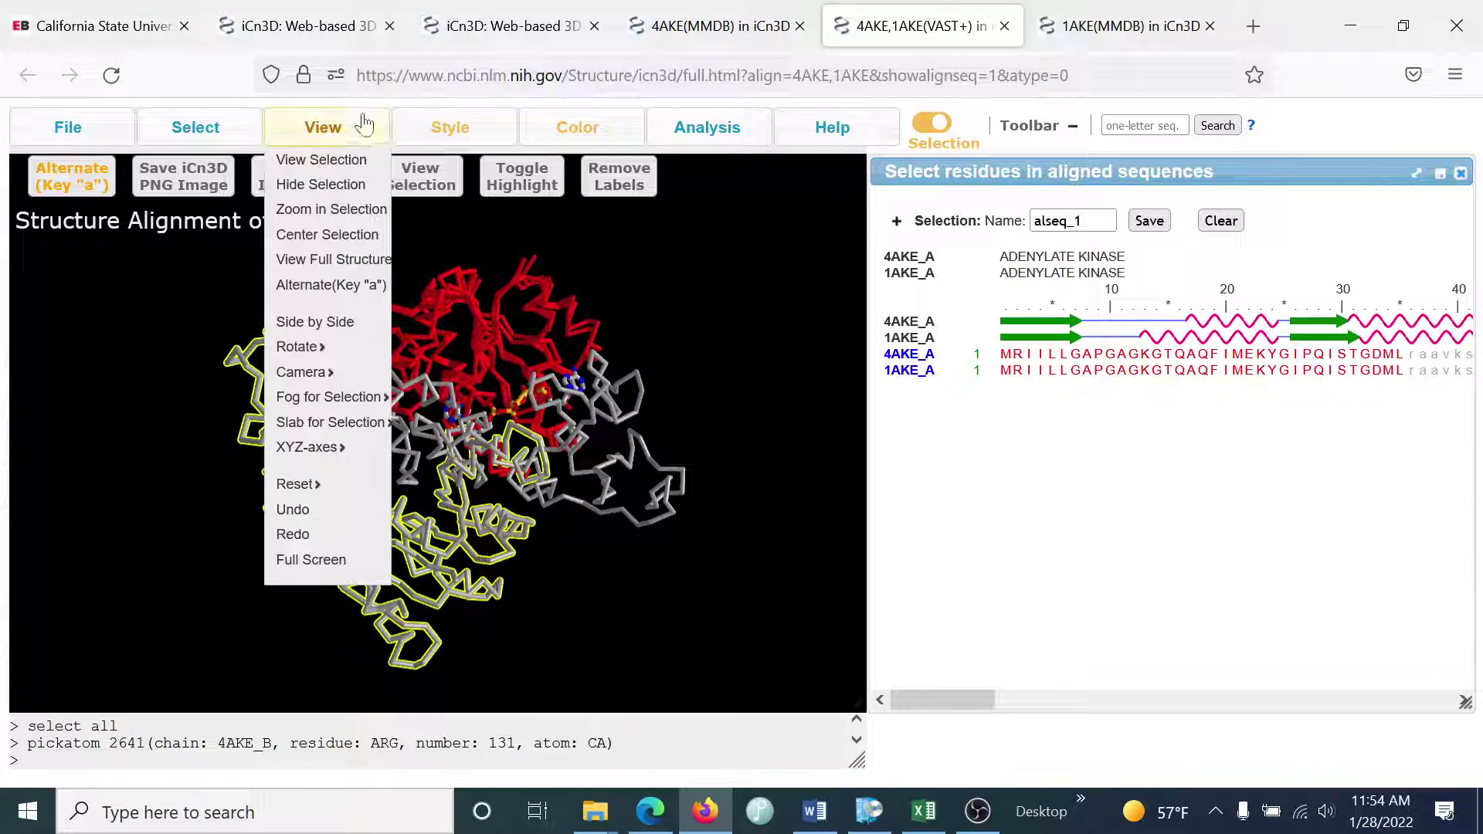
{"action": "left_click", "coordinate": [322, 189]}
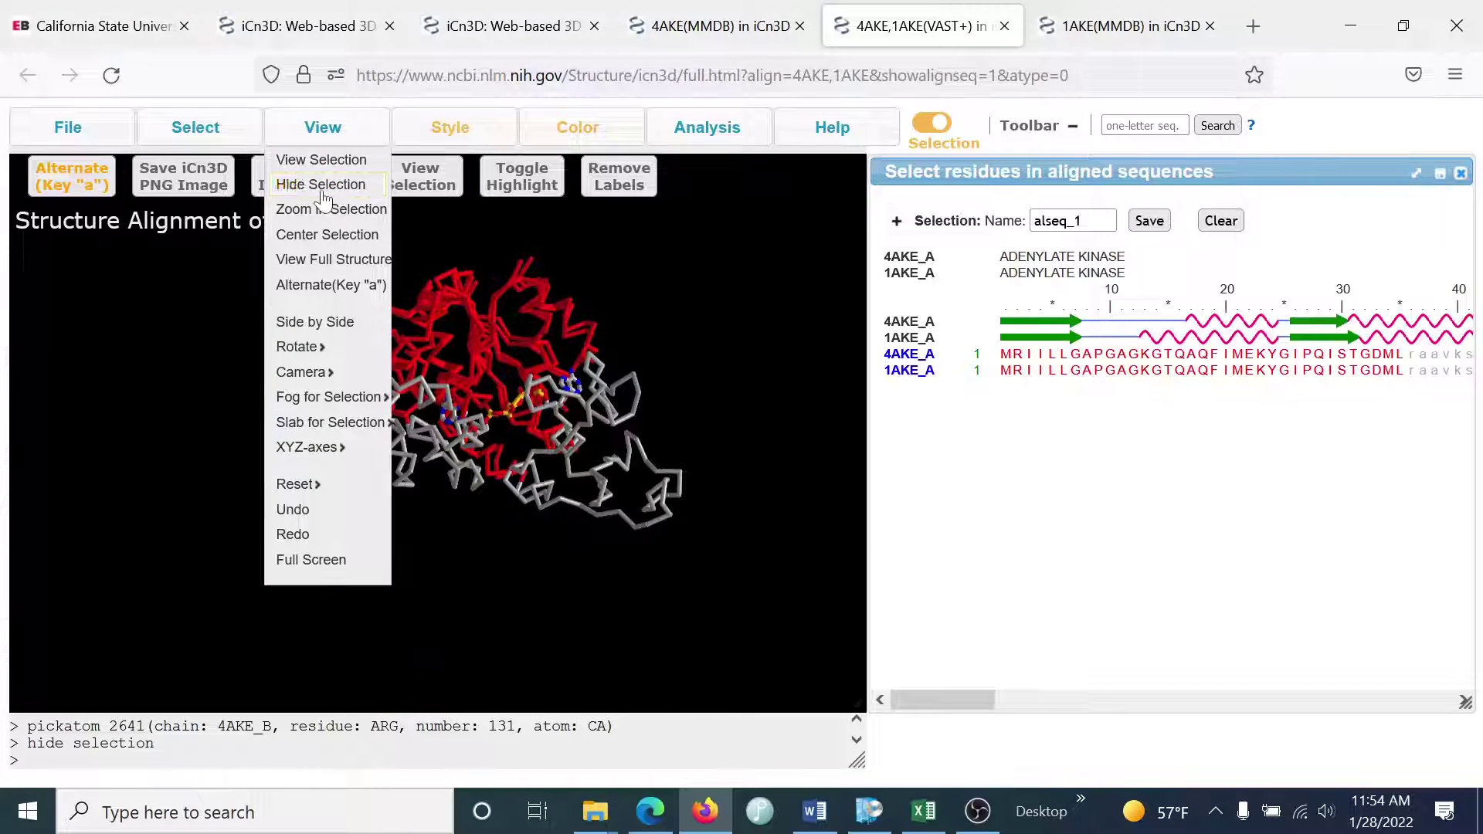
Step: Alternate between the superposed 4AKE and 1AKE chains and orient 4AKE to examine its two grey unaligned regions
{"action": "left_click_drag", "start_coordinate": [726, 334], "coordinate": [778, 427]}
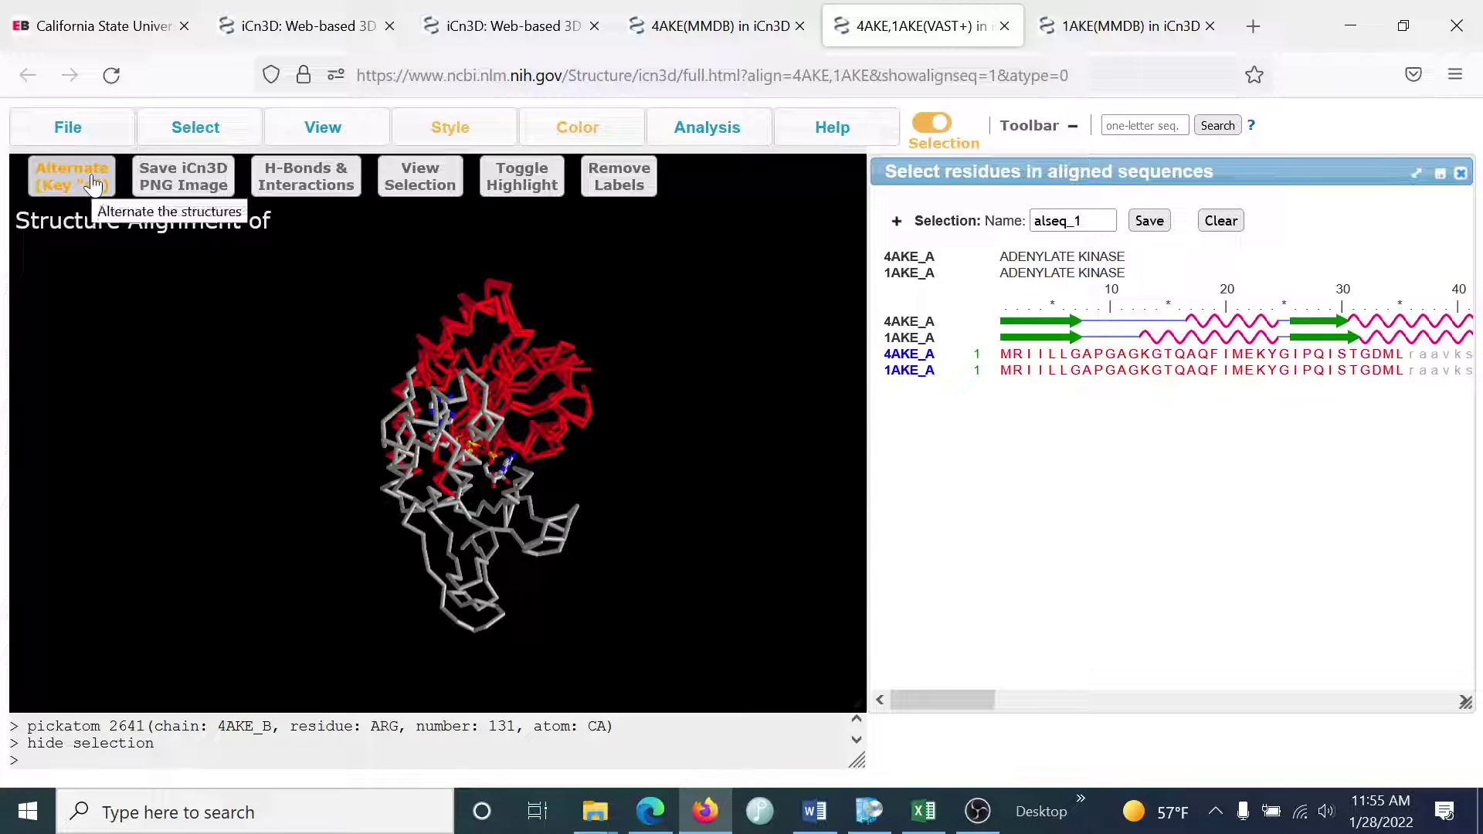
{"action": "left_click", "coordinate": [92, 184]}
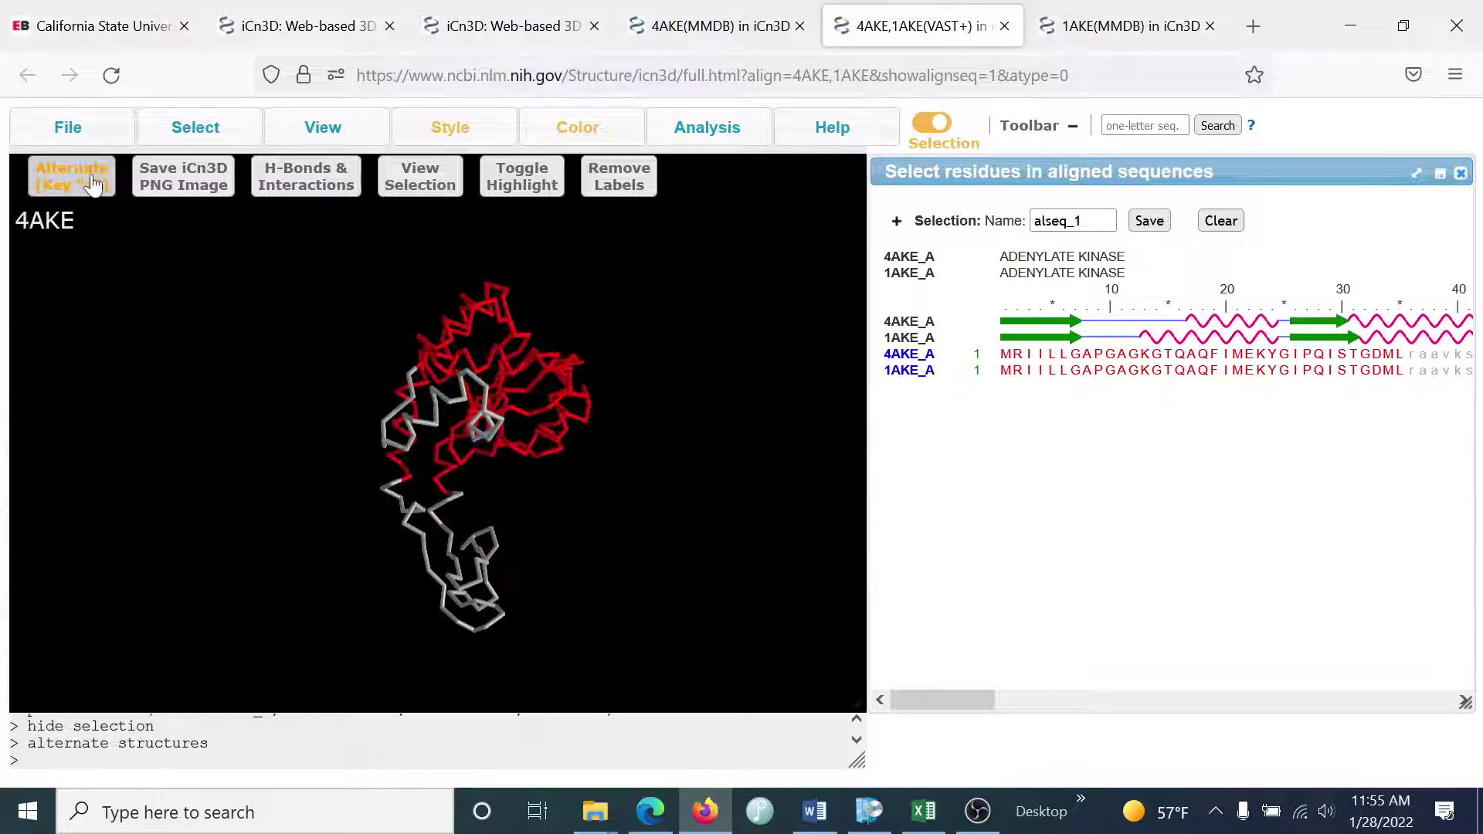
{"action": "left_click", "coordinate": [93, 183]}
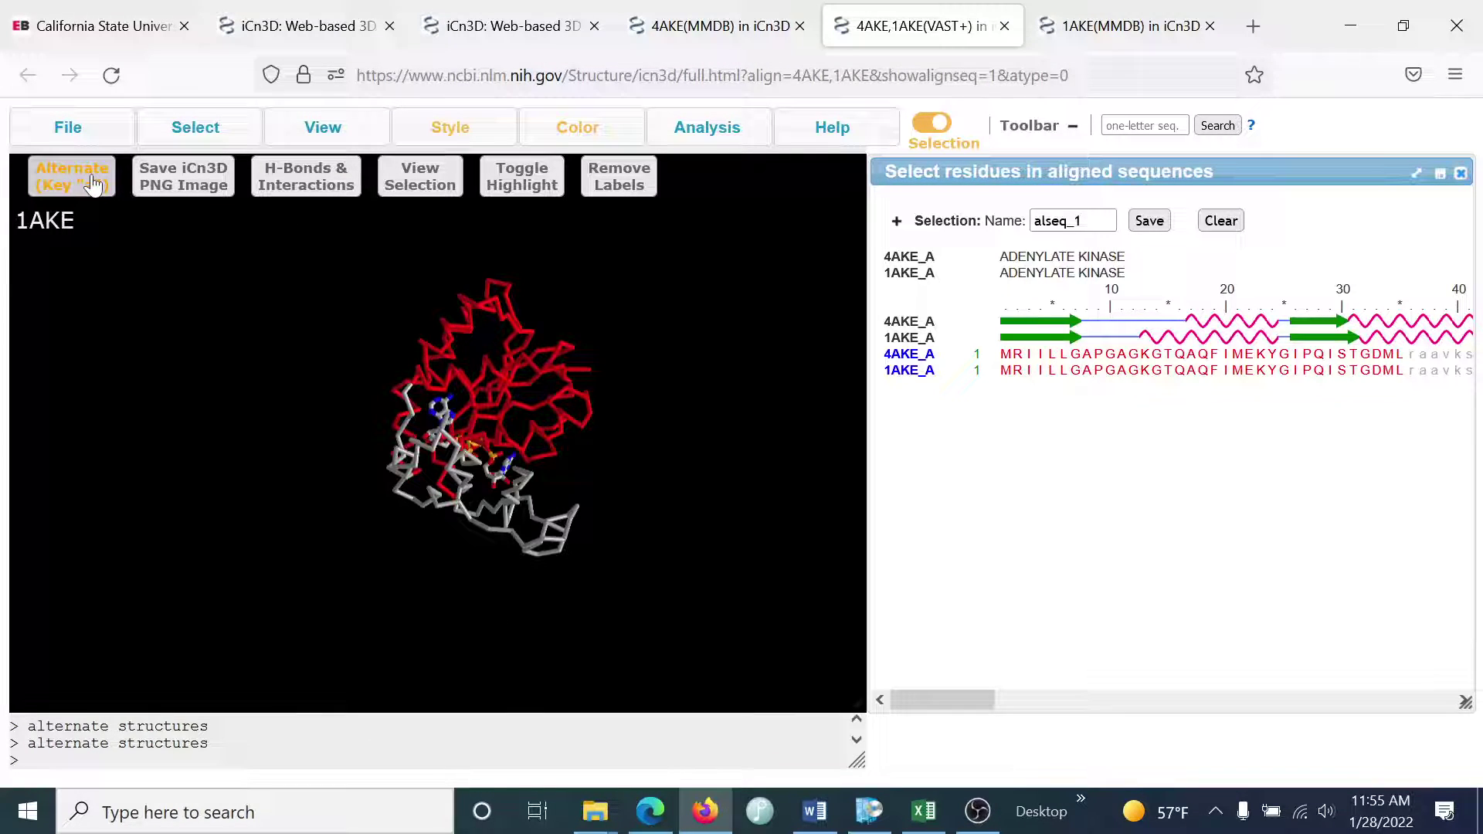
{"action": "left_click", "coordinate": [93, 184]}
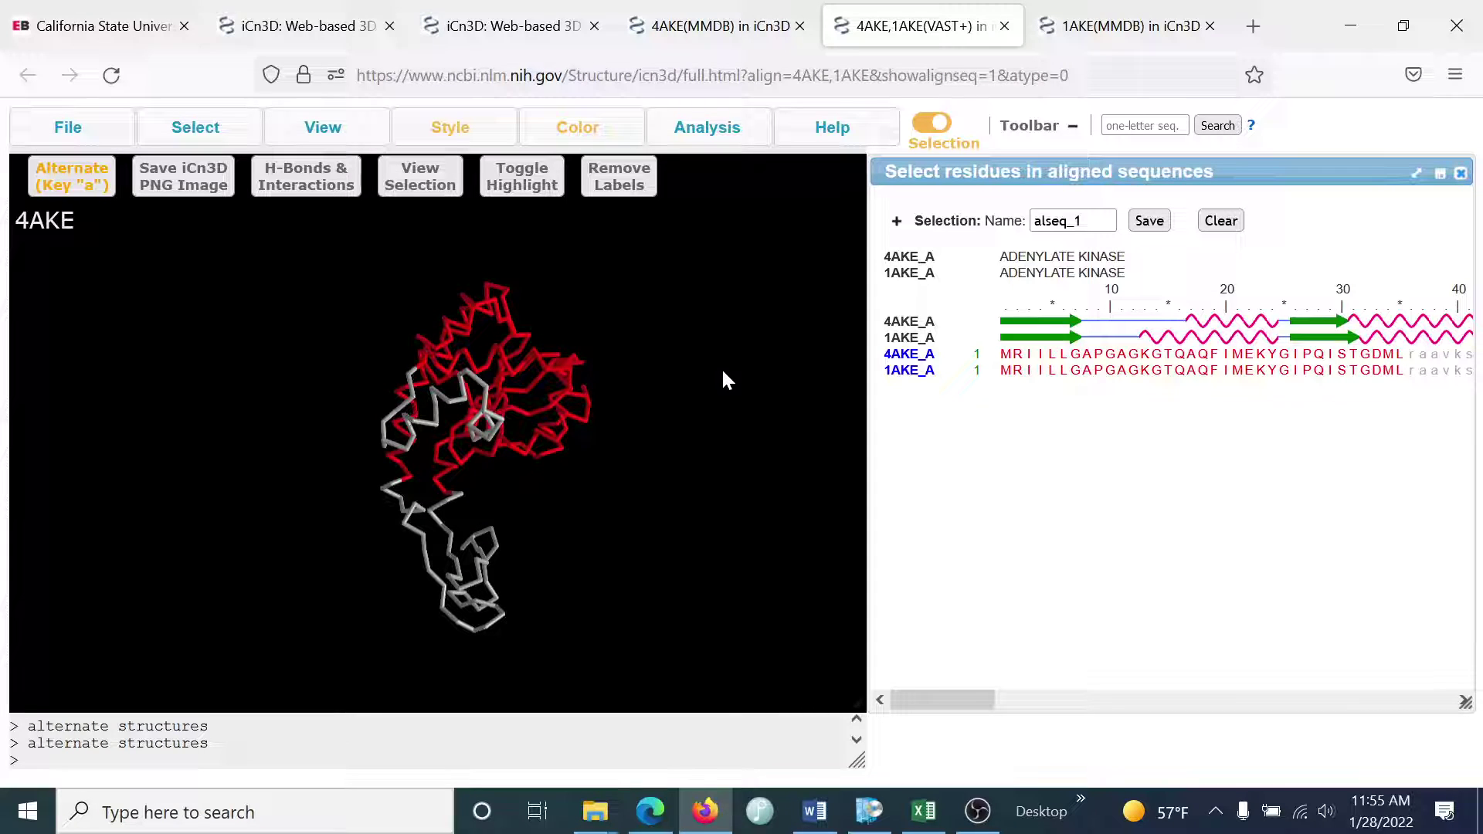
{"action": "left_click_drag", "start_coordinate": [715, 368], "coordinate": [609, 371]}
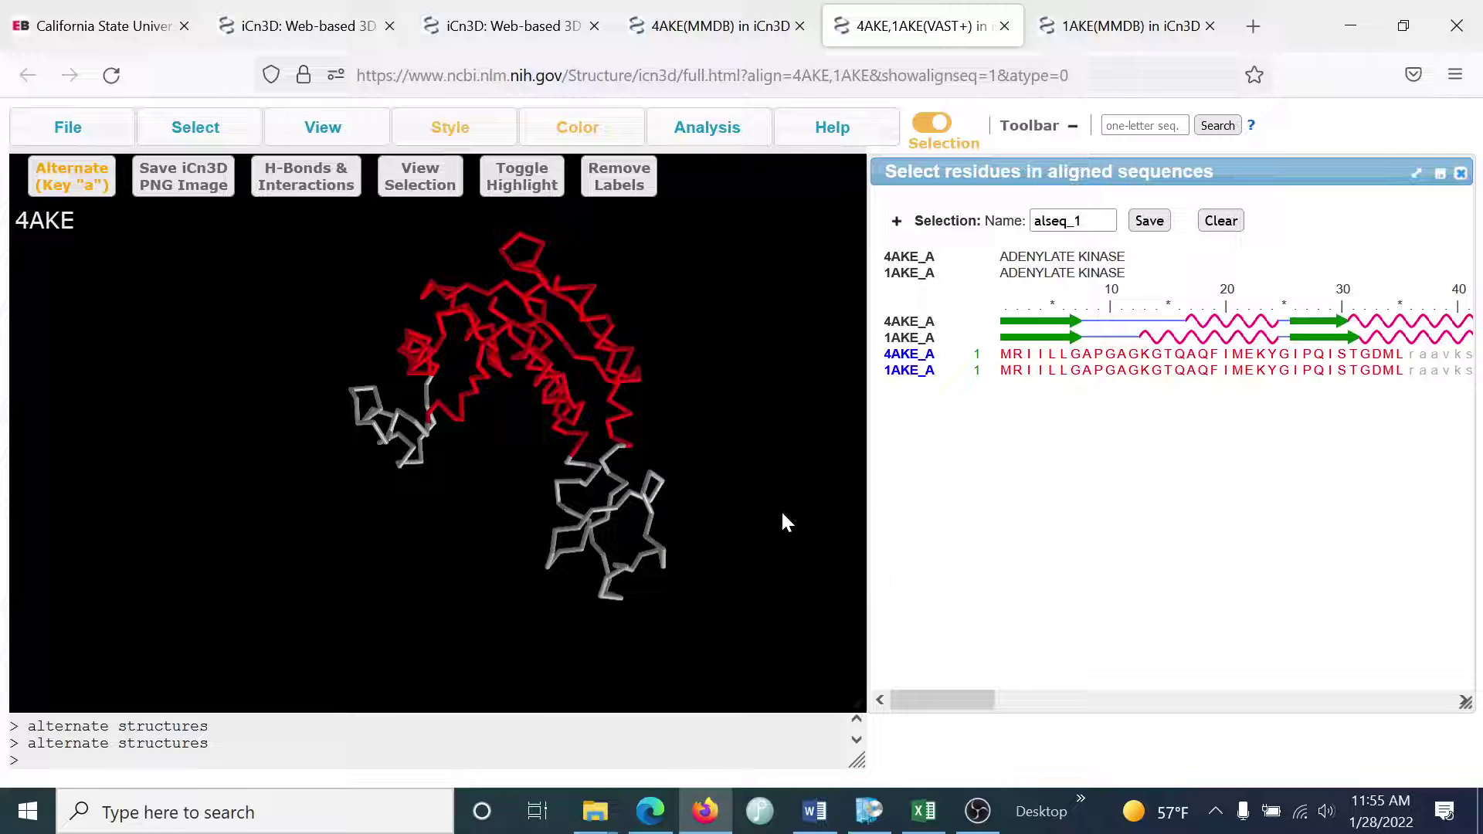
{"action": "mouse_move", "coordinate": [780, 508]}
{"action": "left_mouse_down"}
{"action": "mouse_move", "coordinate": [661, 486]}
{"action": "mouse_move", "coordinate": [791, 527]}
{"action": "left_mouse_up"}
{"action": "left_click_drag", "start_coordinate": [789, 525], "coordinate": [761, 514]}
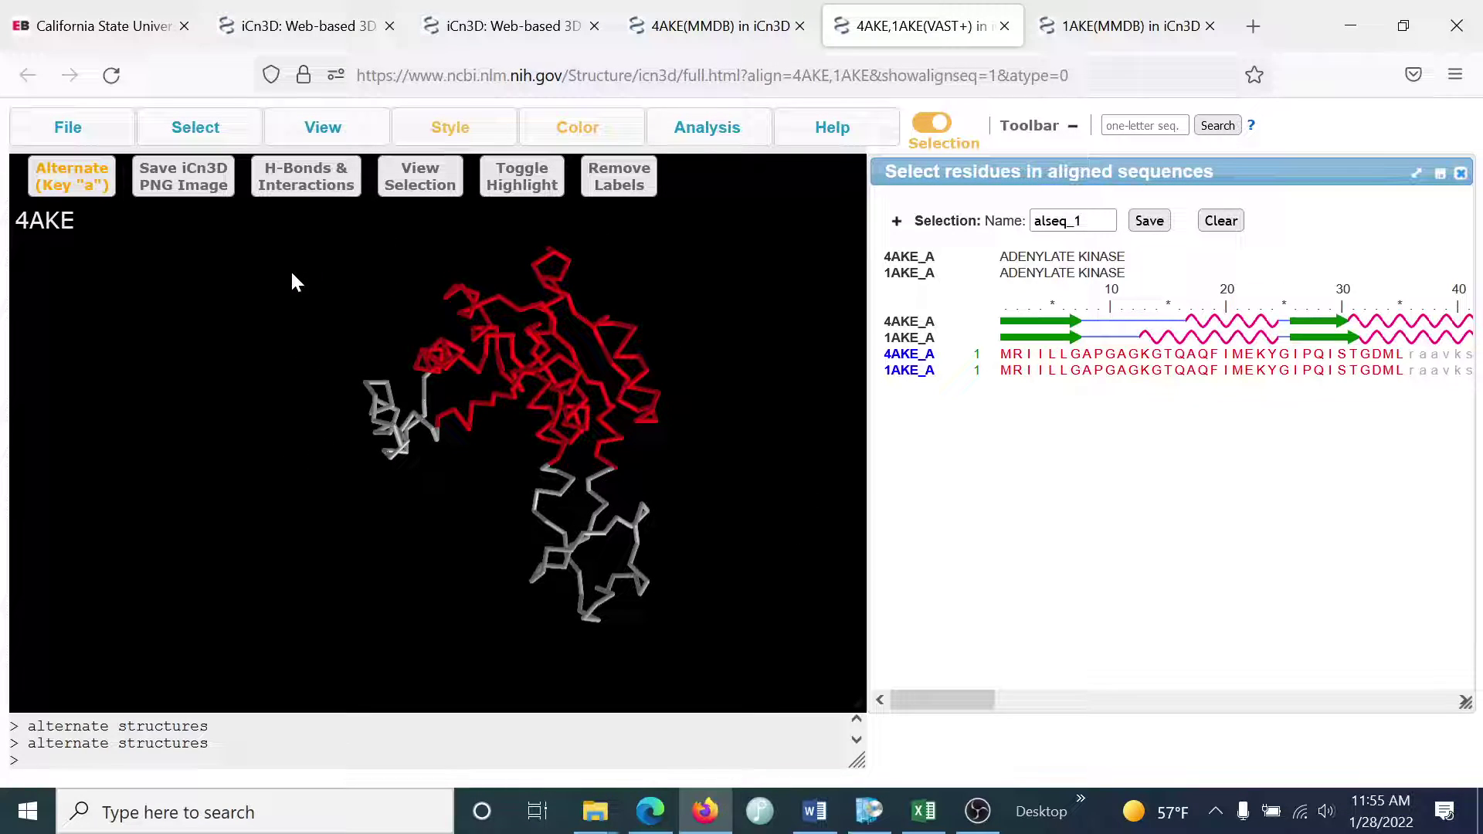
Step: Switch repeatedly between 4AKE and 1AKE to compare how the grey domains move around the ligand, finishing on 1AKE
{"action": "key", "text": "a"}
{"action": "key", "text": "a"}
{"action": "key", "text": "a"}
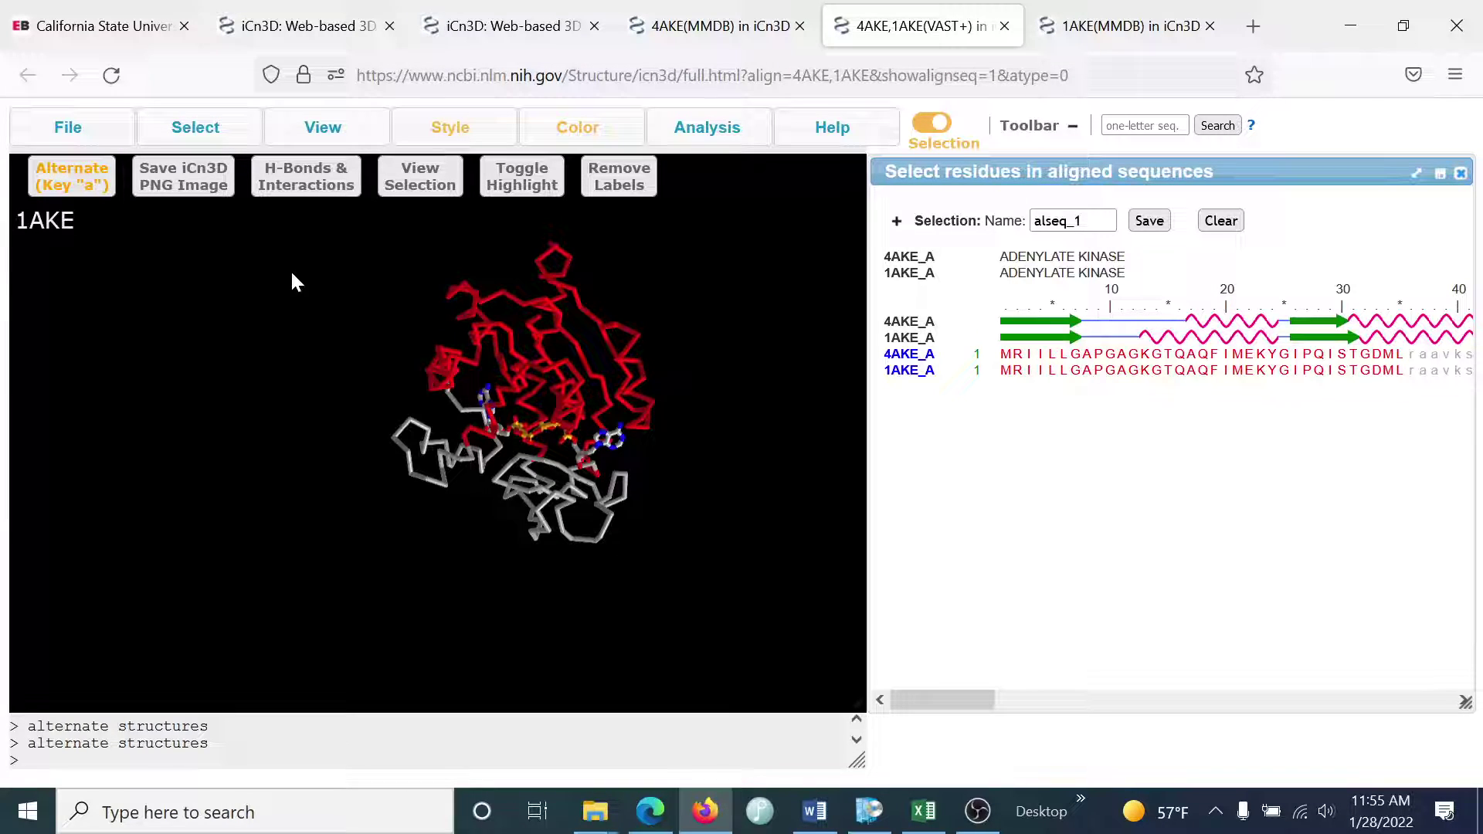
{"action": "key", "text": "a"}
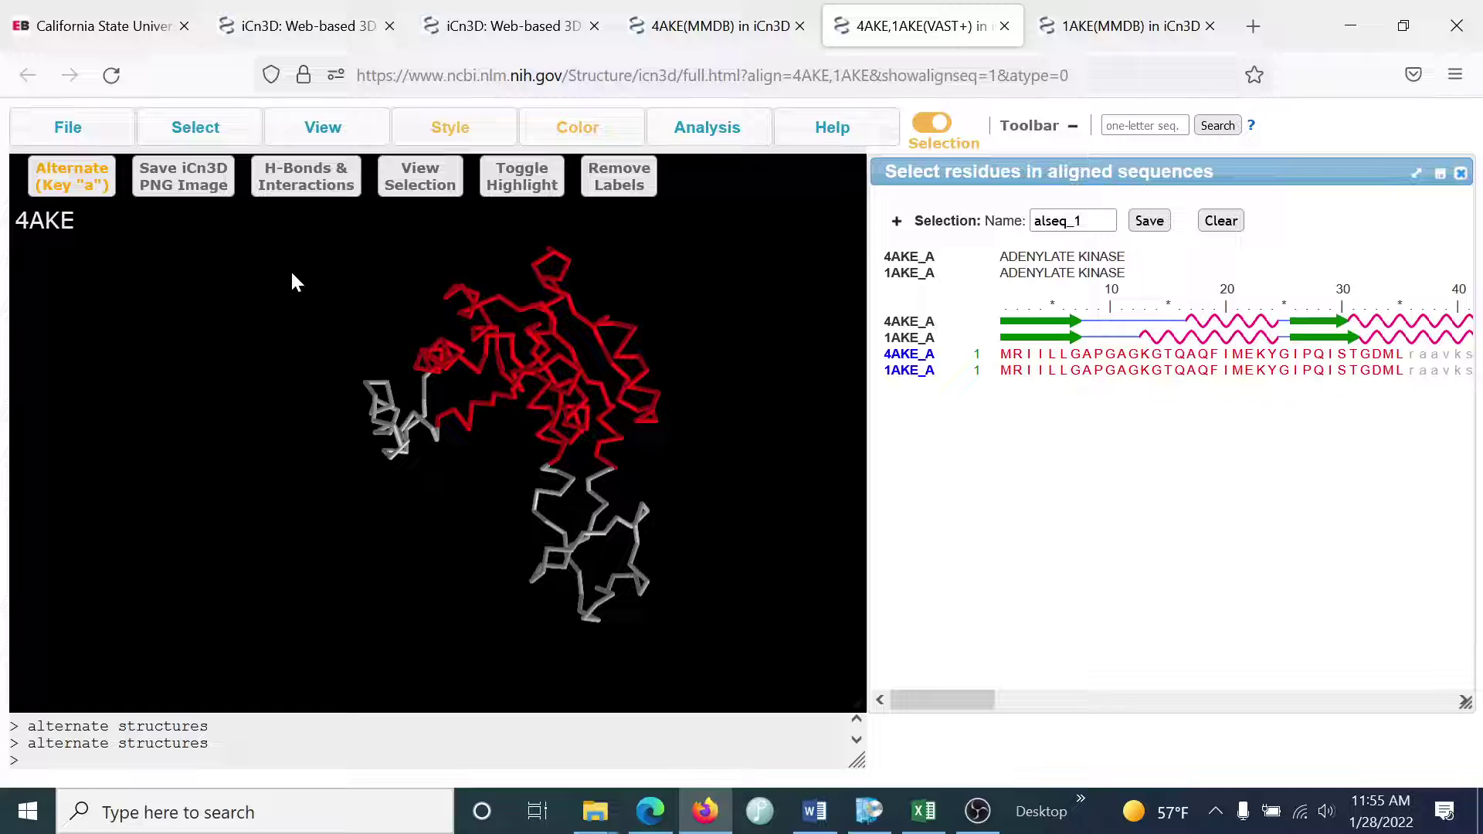
{"action": "key", "text": "a"}
{"action": "key", "text": "a"}
{"action": "key", "text": "a"}
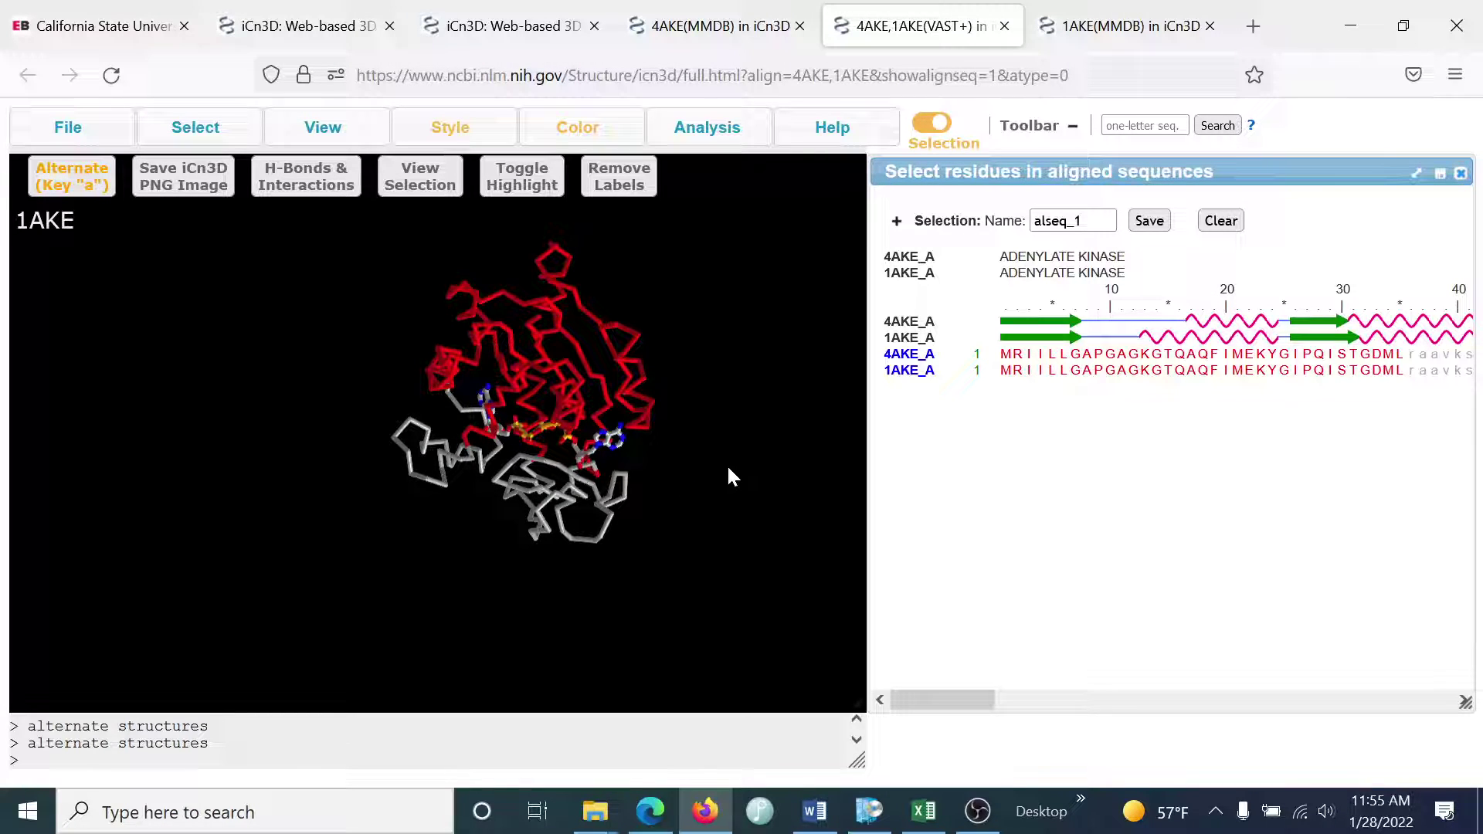
{"action": "left_click_drag", "start_coordinate": [728, 469], "coordinate": [247, 607]}
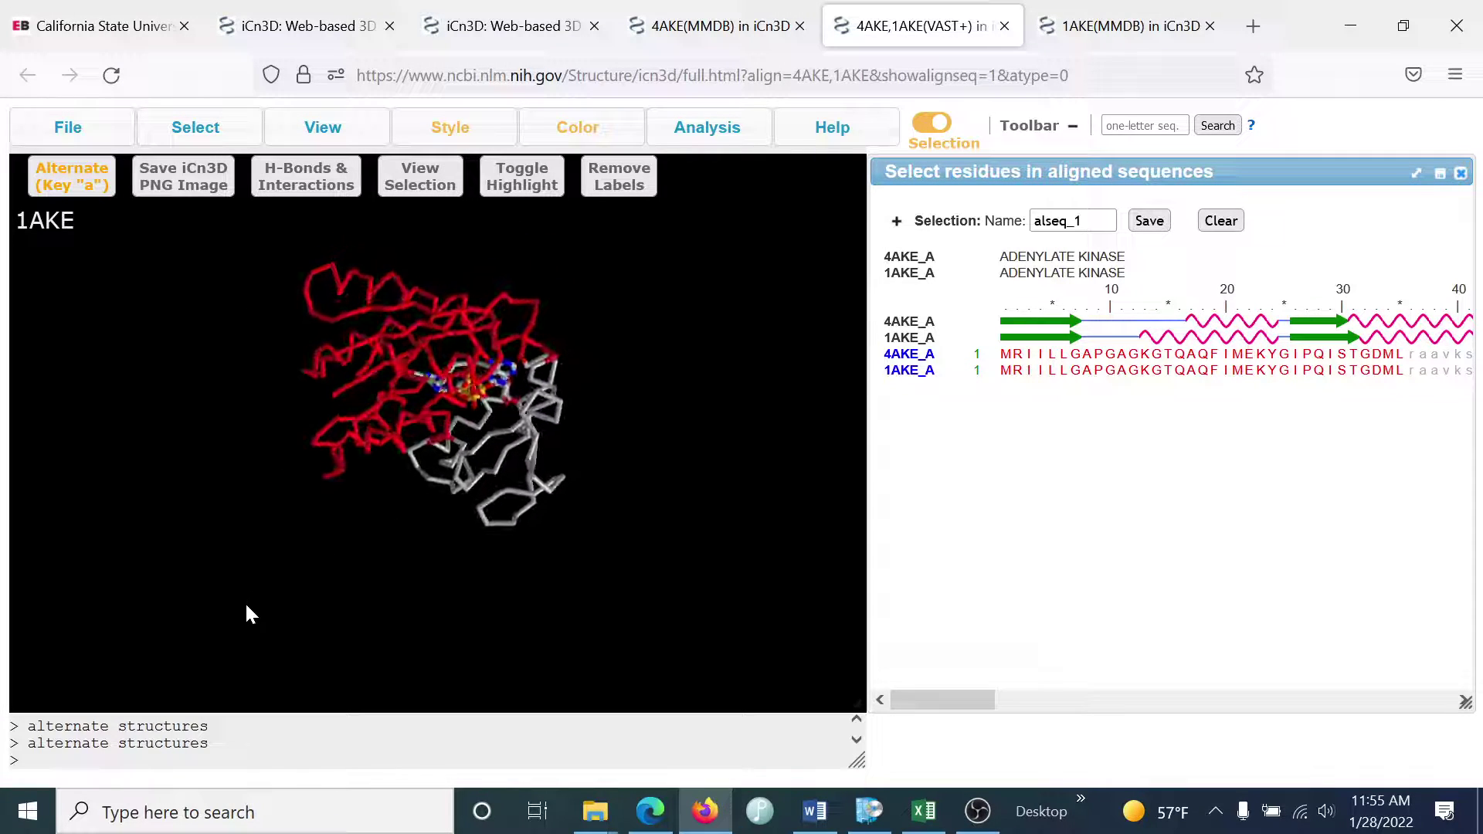
Step: Examine the aligned sequences from residue 40 through the second unaligned stretch around residues 120 to 160
{"action": "key", "text": "alt"}
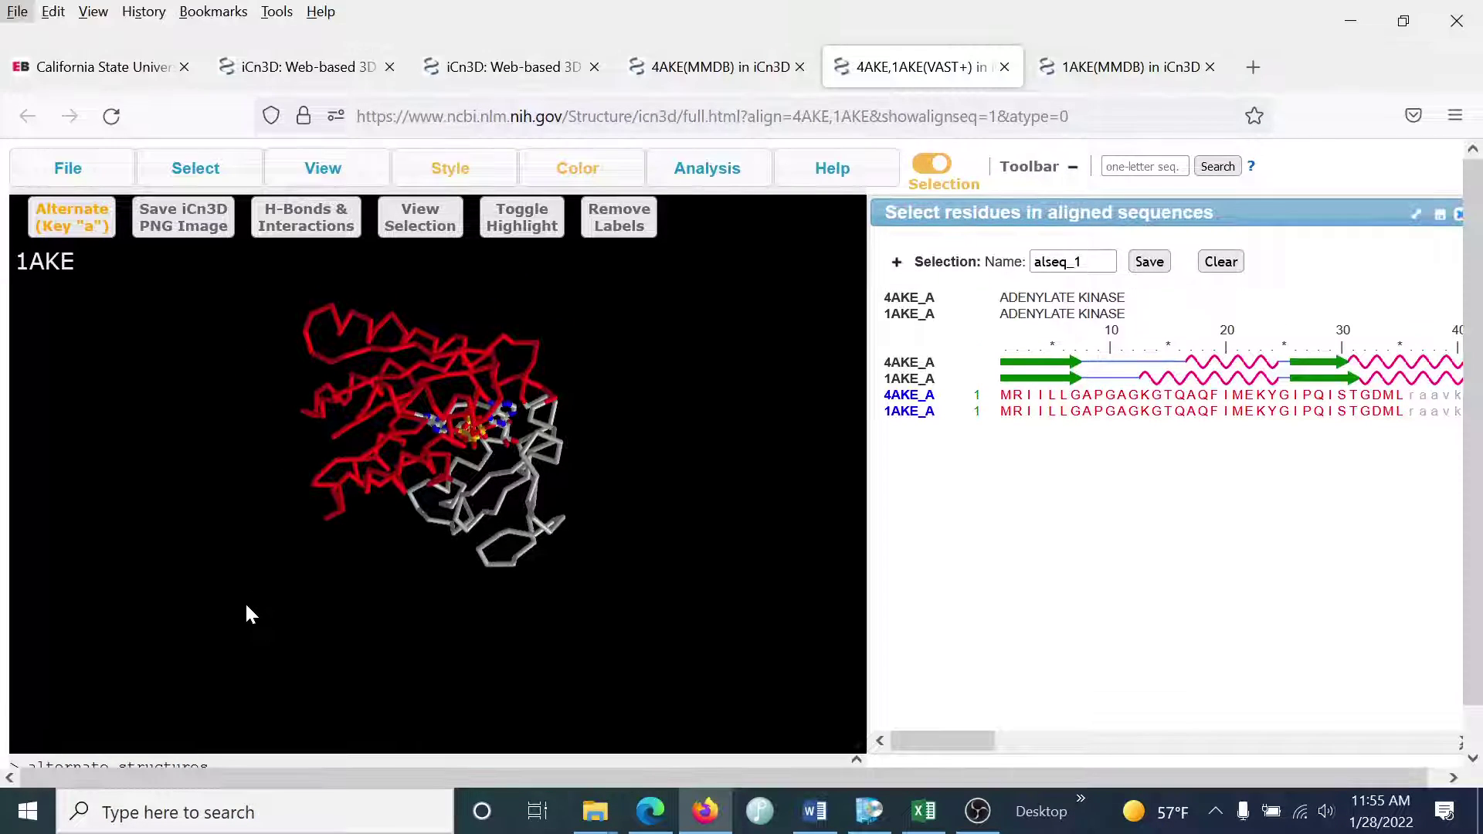
{"action": "left_click", "coordinate": [1043, 745]}
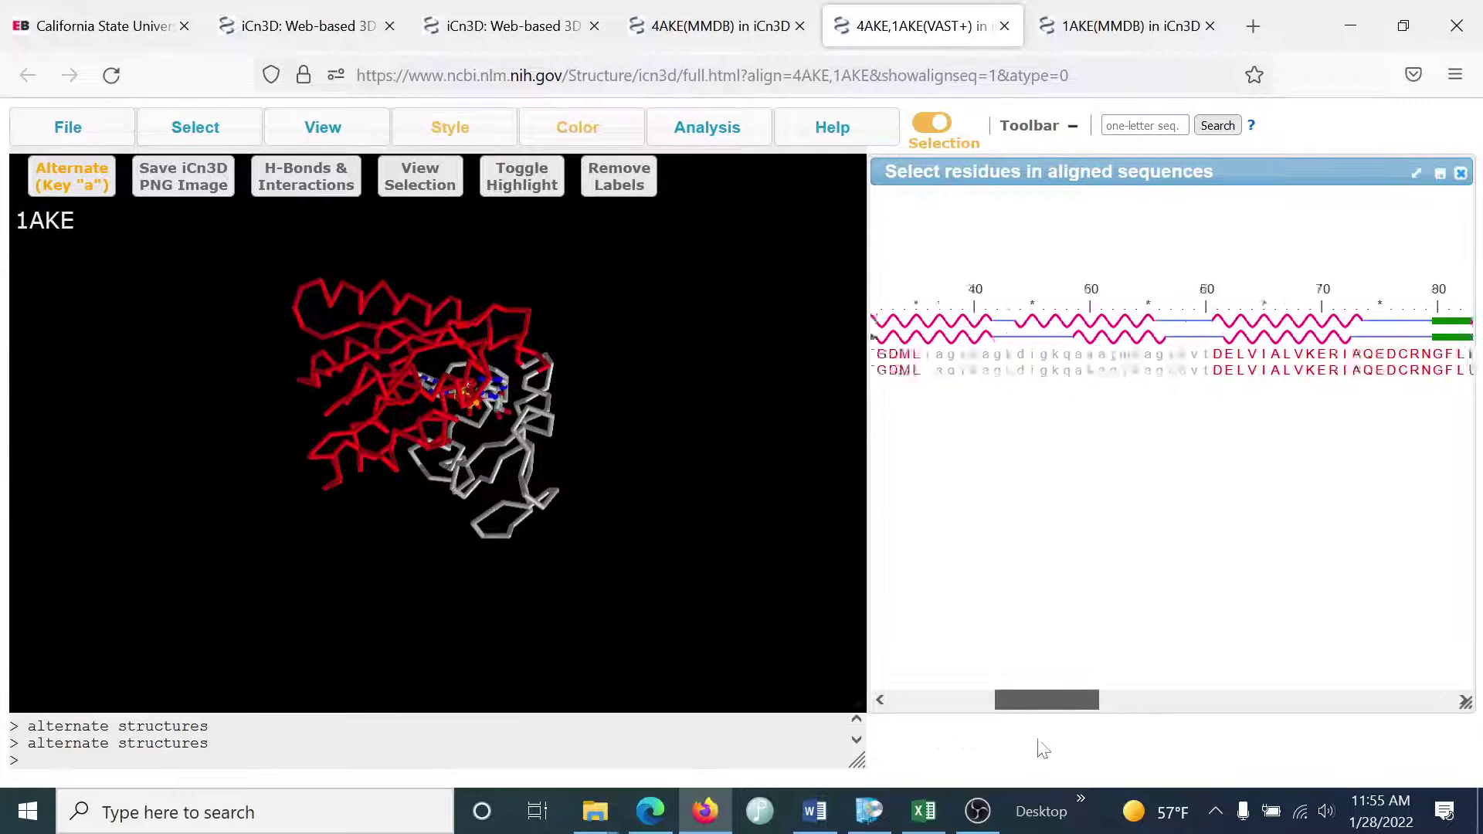
{"action": "left_click_drag", "start_coordinate": [1043, 749], "coordinate": [1240, 743]}
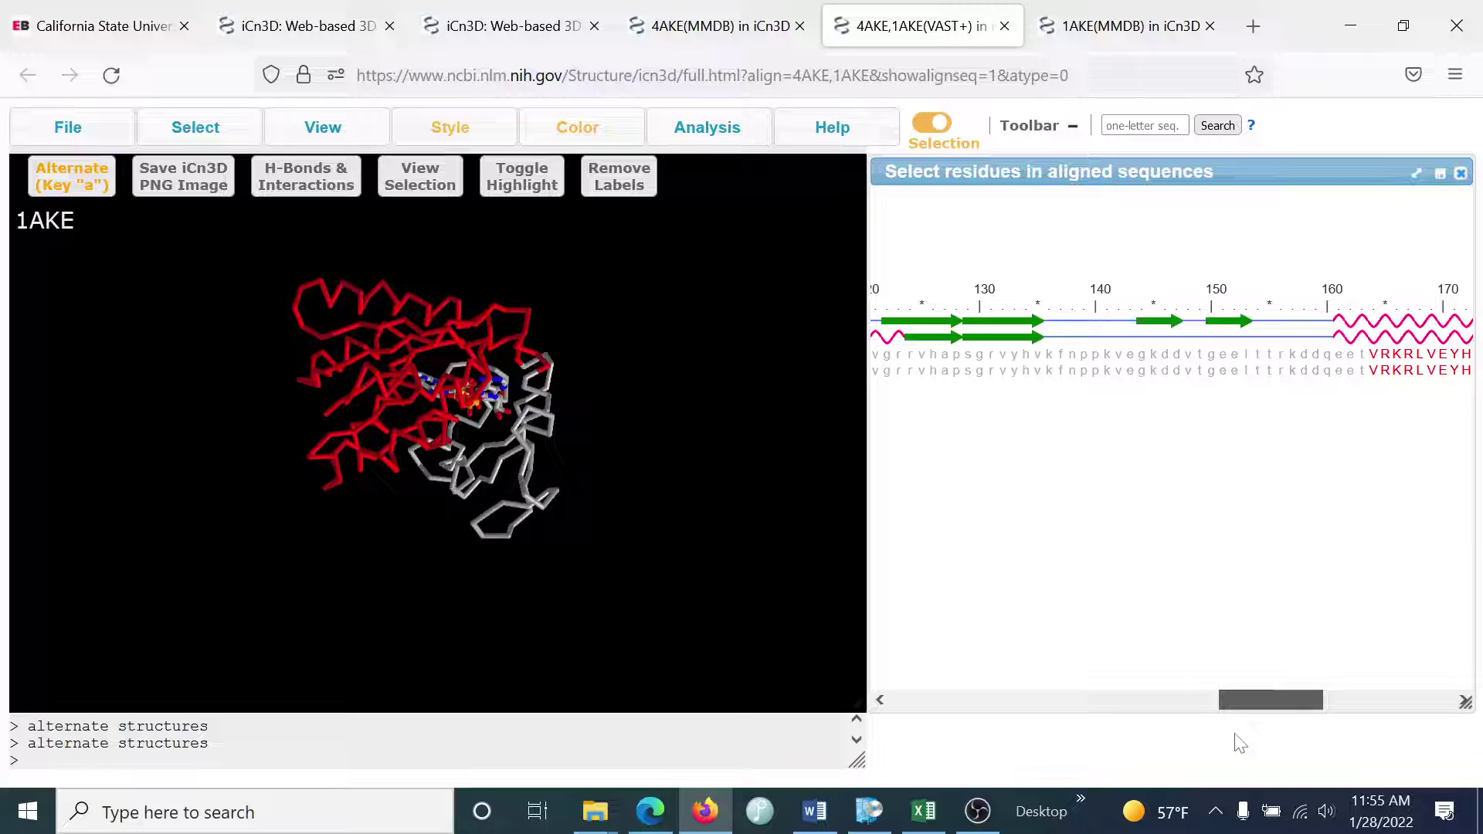